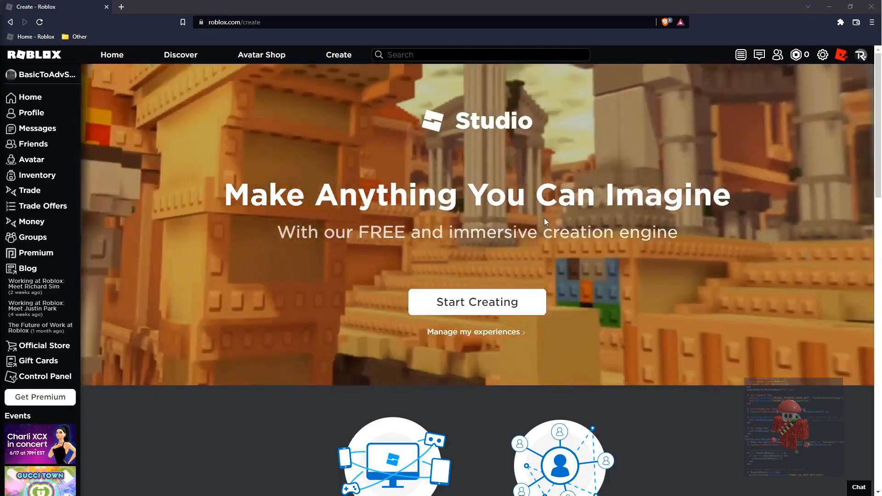
# Step: Look over the Create page, launch Roblox Studio from it and dismiss the download prompt
pyautogui.scroll(-5, 545, 228)
pyautogui.scroll(2, 544, 247)
pyautogui.scroll(-10, 533, 244)
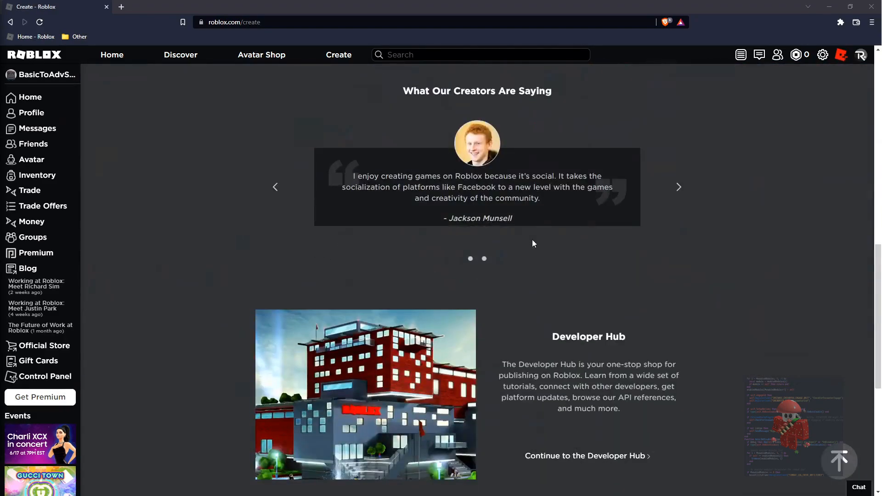
pyautogui.scroll(13, 591, 198)
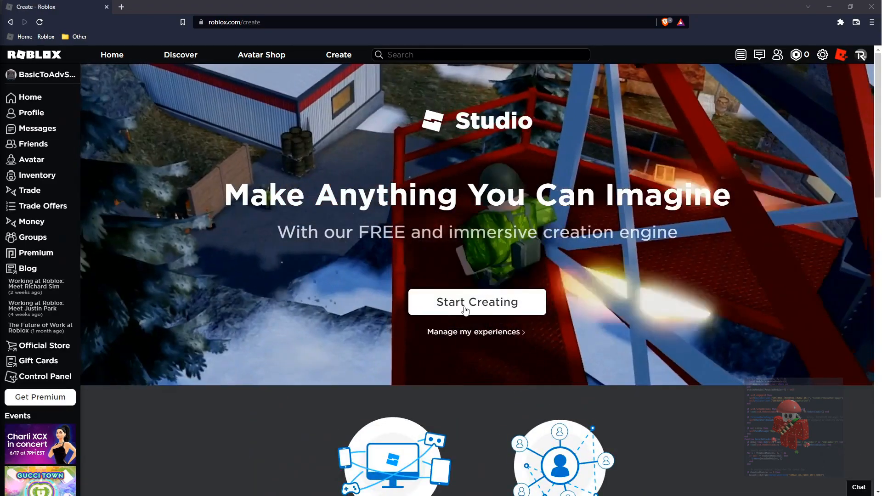
pyautogui.click(469, 309)
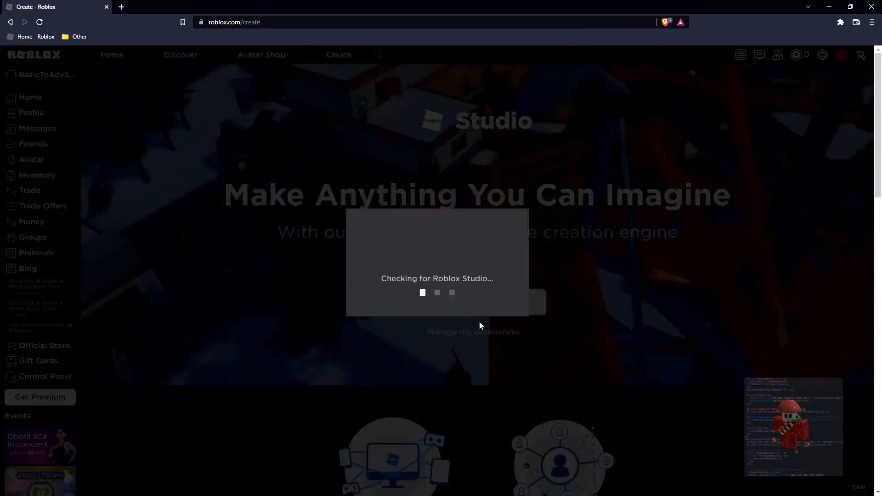
pyautogui.click(478, 98)
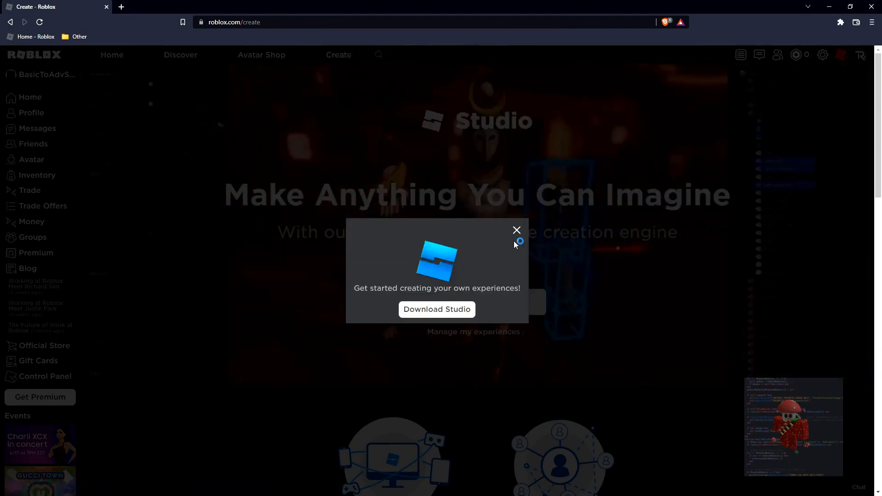
pyautogui.click(516, 229)
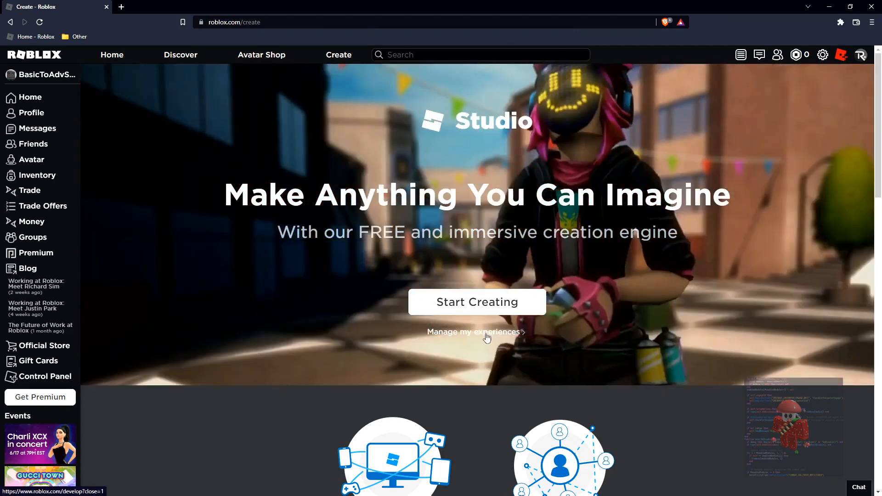
# Step: Go to the experience management page, list the created places and open the developer Docs in a new tab
pyautogui.click(486, 333)
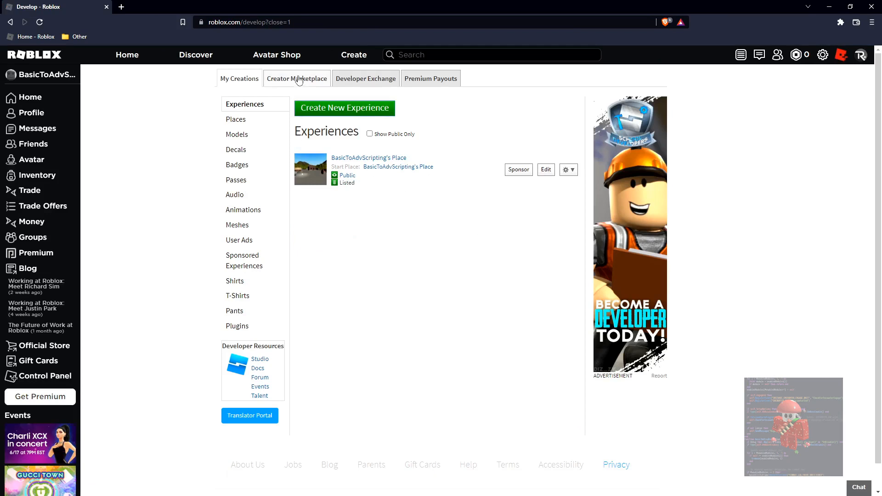
pyautogui.click(242, 122)
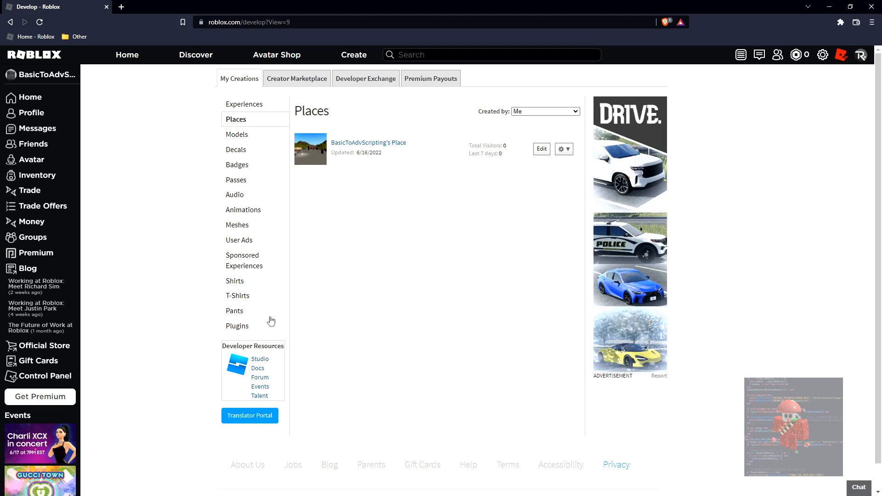
pyautogui.middleClick(257, 368)
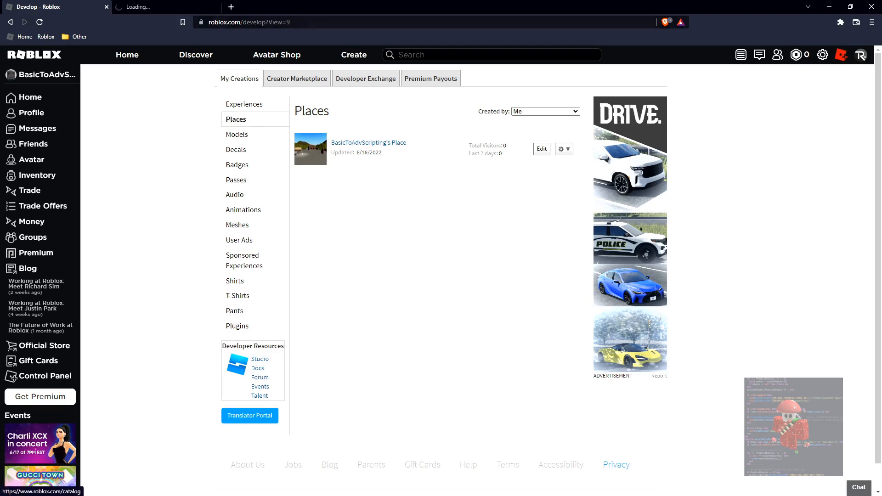
pyautogui.click(193, 6)
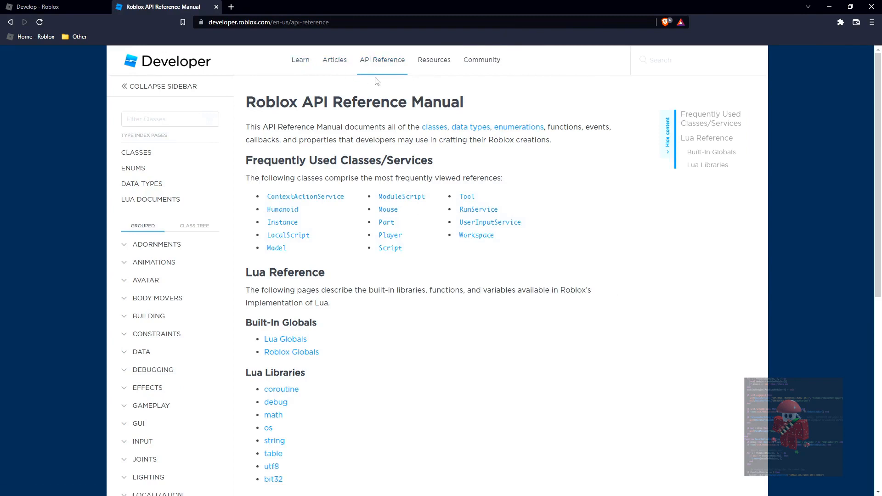
# Step: Examine the Roblox API Reference Manual, from its introduction down to the Lua Libraries
pyautogui.rightClick(351, 127)
pyautogui.click(360, 123)
pyautogui.moveTo(357, 122); pyautogui.dragTo(355, 128)
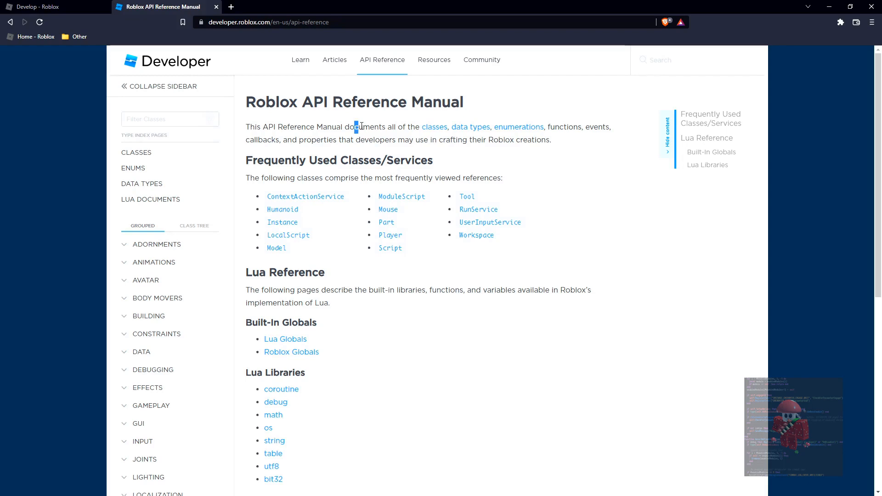
pyautogui.scroll(-10, 358, 119)
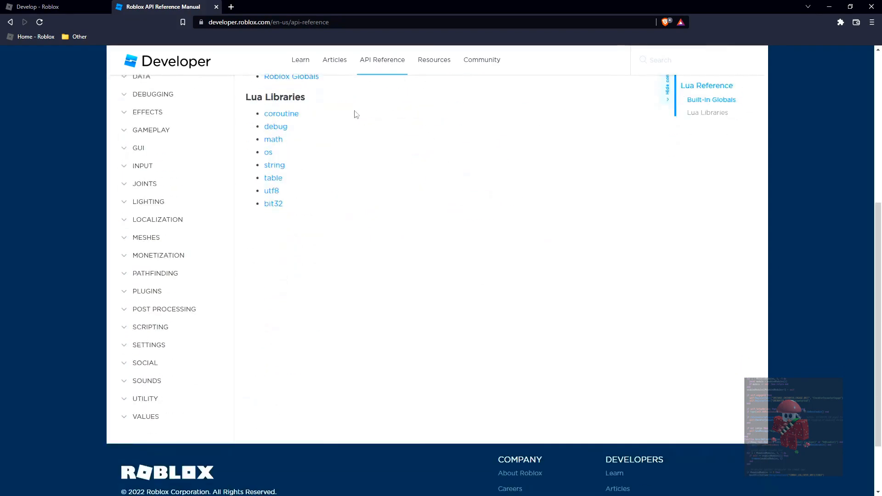
pyautogui.scroll(10, 356, 116)
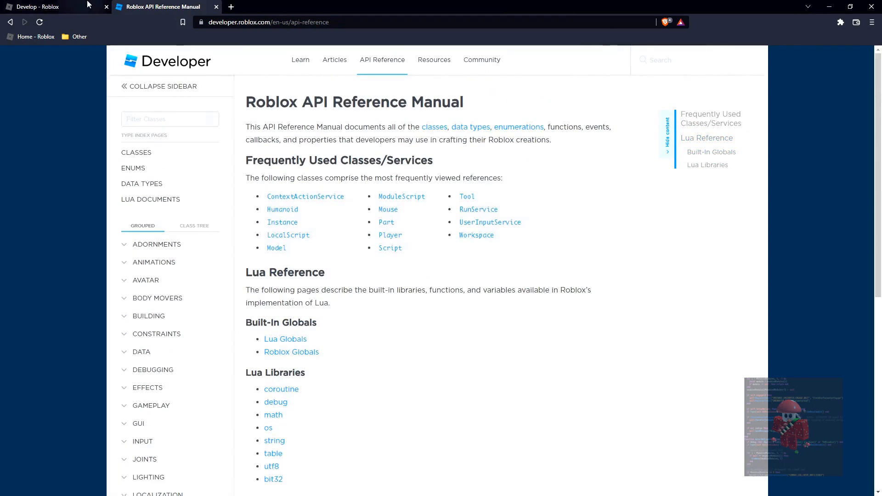
# Step: Return to the Develop page and list the created experiences, comparing it with the API reference page
pyautogui.click(44, 6)
pyautogui.click(243, 116)
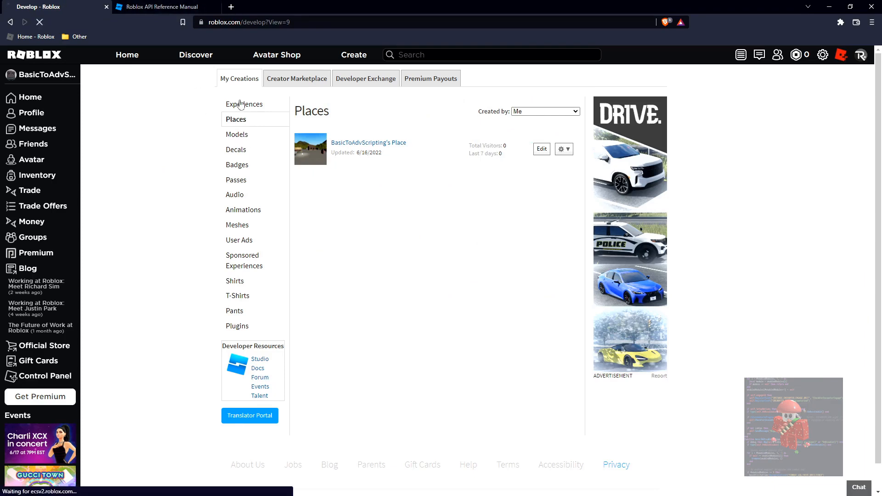
pyautogui.click(157, 7)
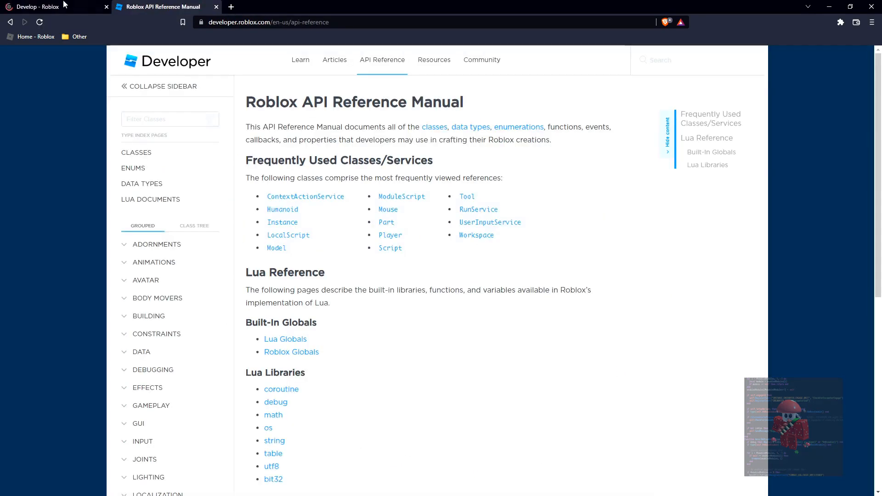
pyautogui.click(48, 7)
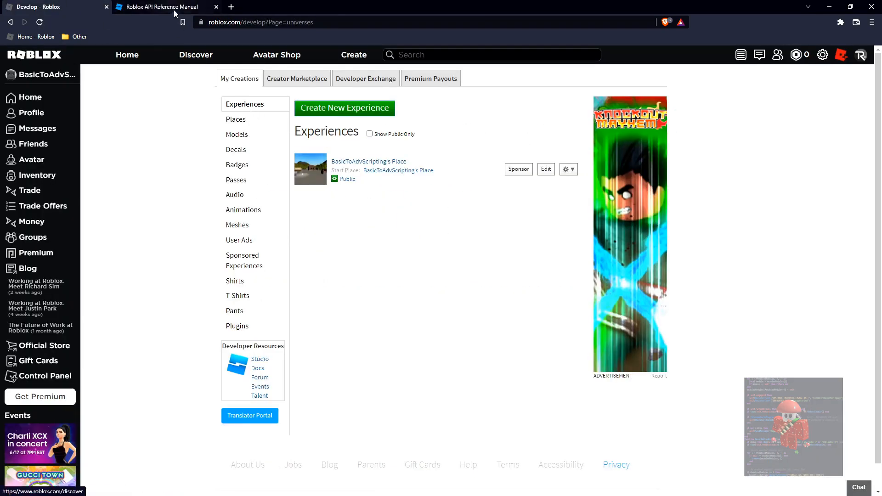
pyautogui.click(158, 10)
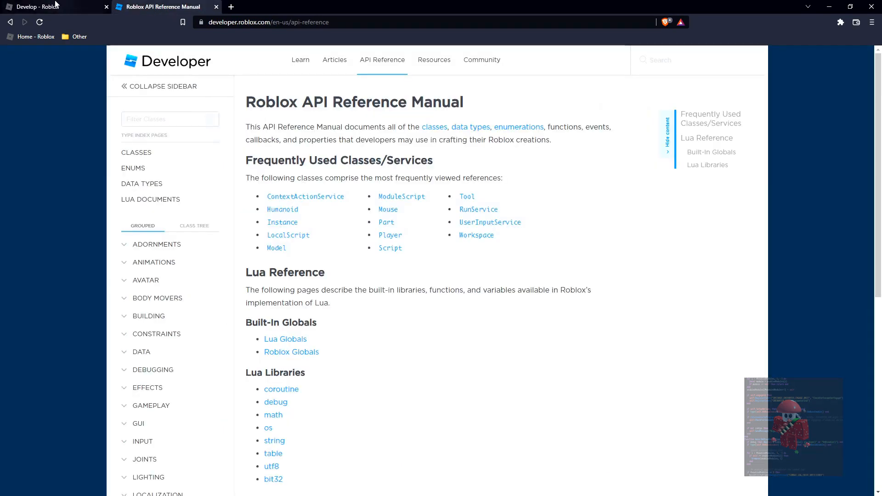
pyautogui.click(57, 5)
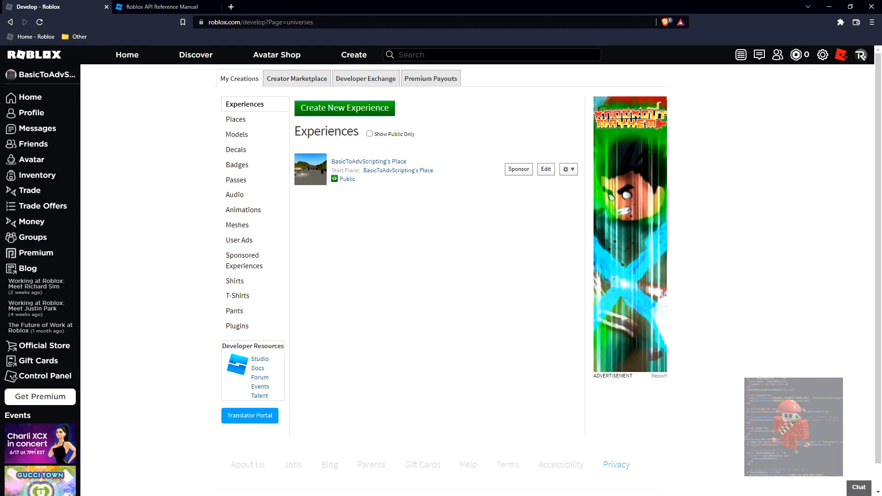
# Step: Switch to the Roblox Studio start window, reposition it over the browser and return to the Develop page
pyautogui.hotkey('alt', 'Tab')
pyautogui.moveTo(549, 4); pyautogui.dragTo(586, 68)
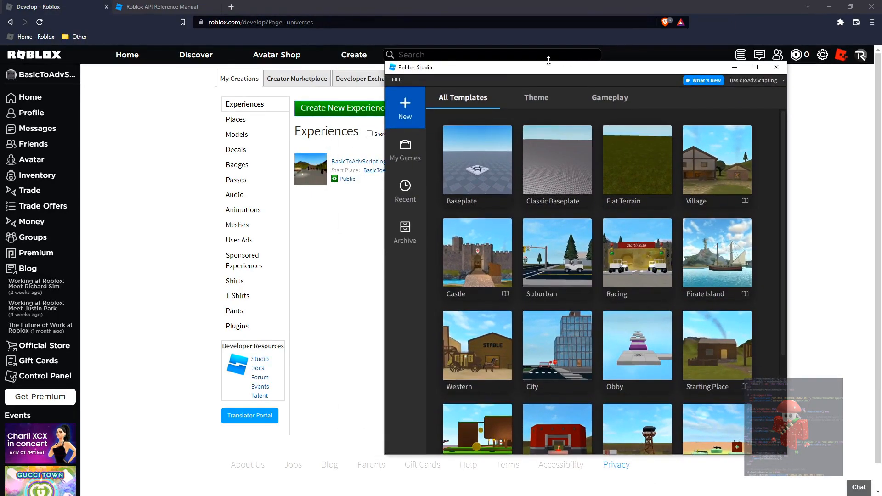
pyautogui.click(335, 229)
# Step: Open the existing public experience for editing in Roblox Studio and maximize the Studio window
pyautogui.click(545, 170)
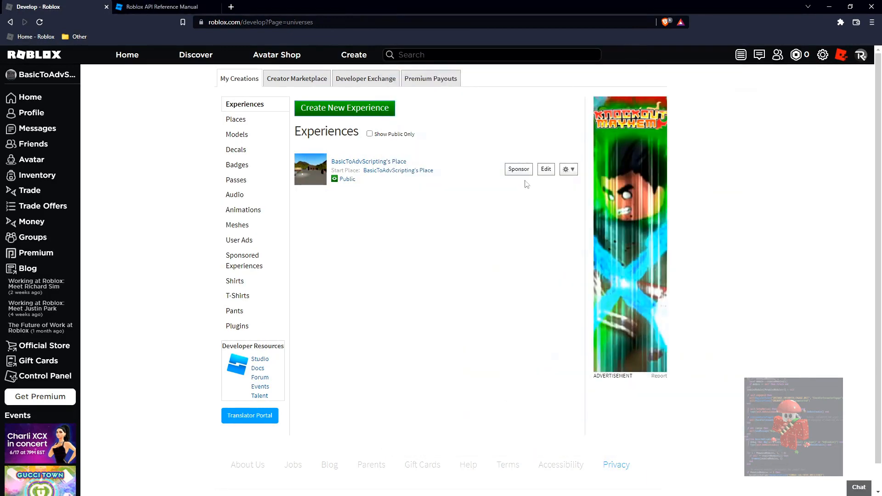
pyautogui.click(546, 169)
pyautogui.click(477, 100)
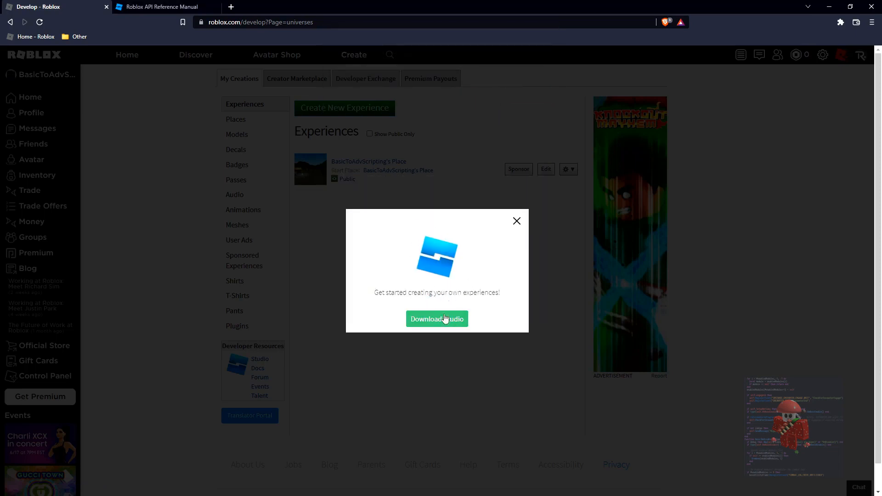
pyautogui.click(427, 320)
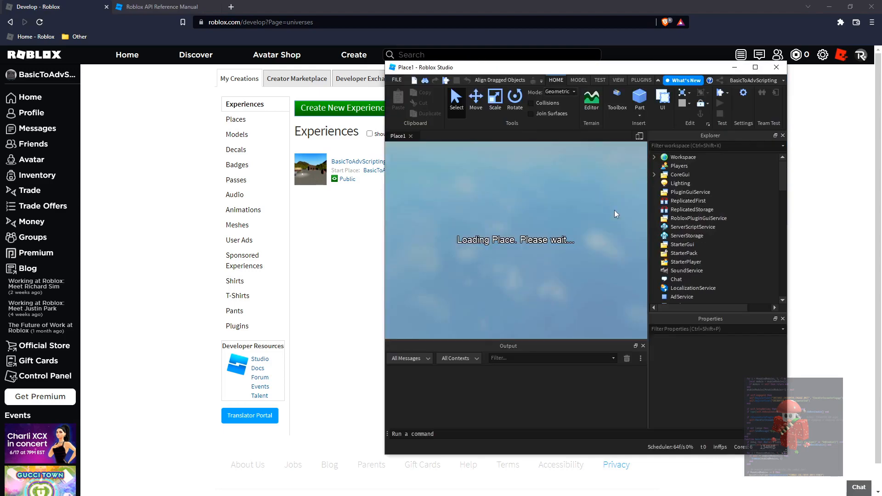
pyautogui.click(755, 68)
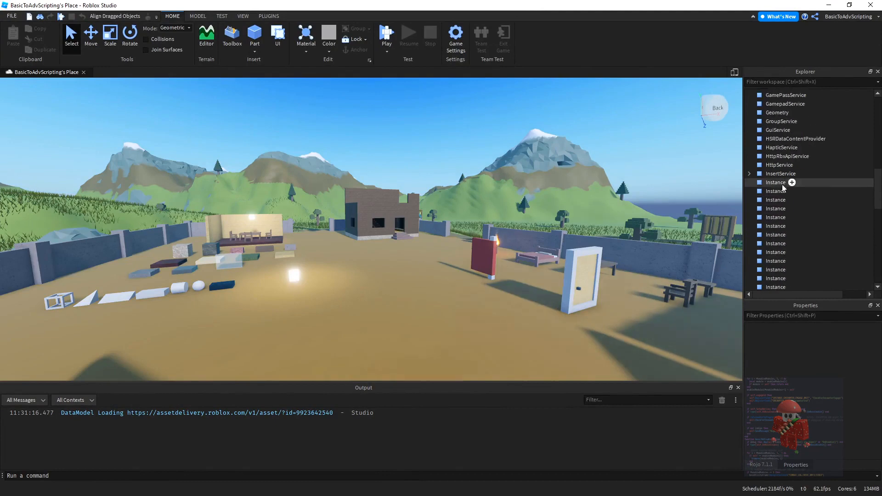
# Step: Examine the place's walled courtyard, surrounding terrain and Move tool sign from several viewpoints
pyautogui.moveTo(407, 143); pyautogui.dragTo(392, 166, button='right')
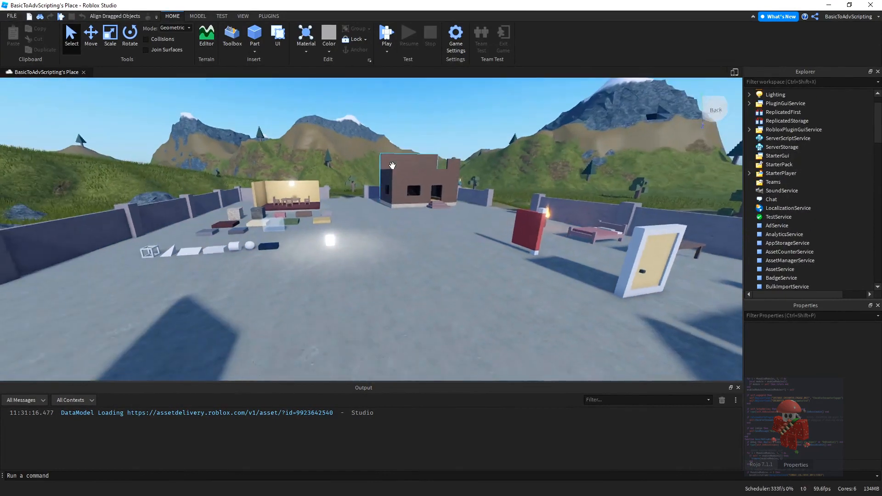
pyautogui.moveTo(453, 143); pyautogui.dragTo(468, 160, button='right')
pyautogui.scroll(-10, 468, 159)
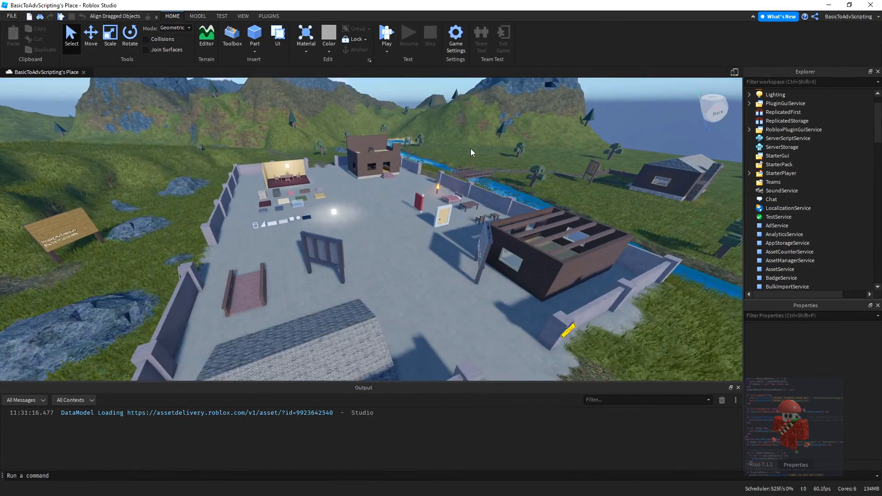
pyautogui.scroll(-2, 470, 151)
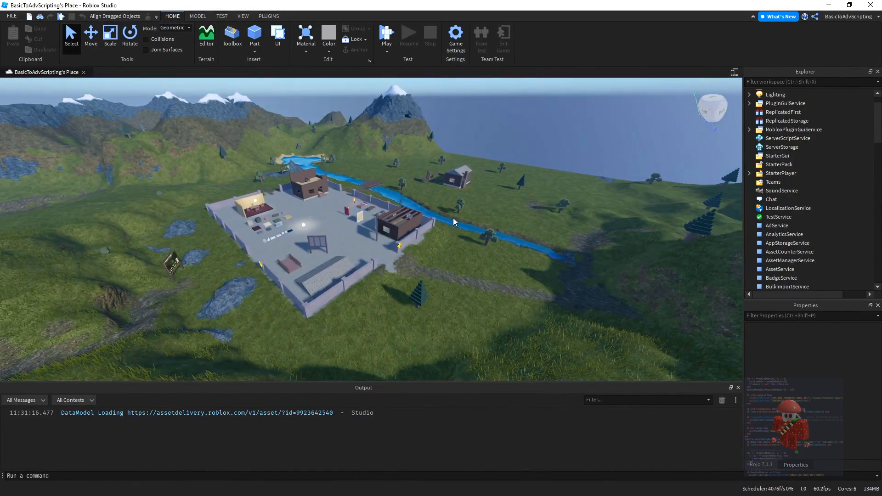
pyautogui.scroll(2, 387, 208)
pyautogui.press('w')
pyautogui.moveTo(387, 207); pyautogui.dragTo(387, 207, button='right')
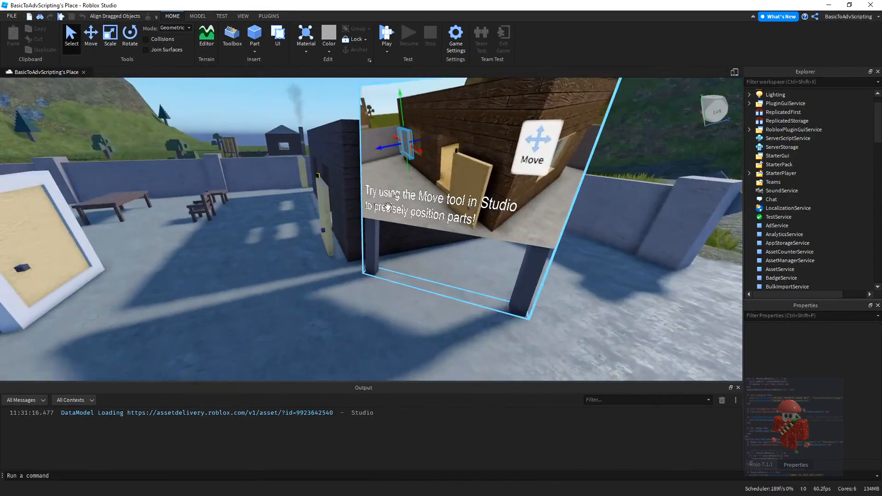
pyautogui.press('s')
pyautogui.moveTo(355, 237); pyautogui.dragTo(355, 236, button='right')
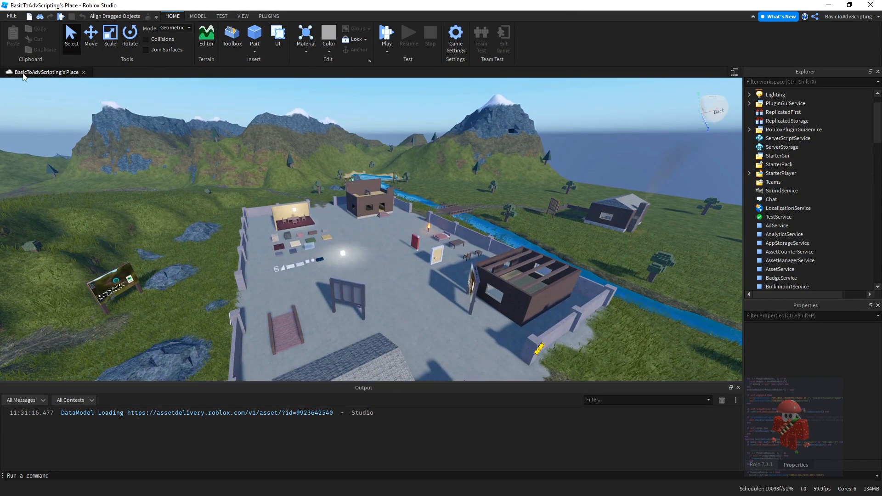
# Step: Close the open place and review the account's own games, group games and games shared with it
pyautogui.click(85, 73)
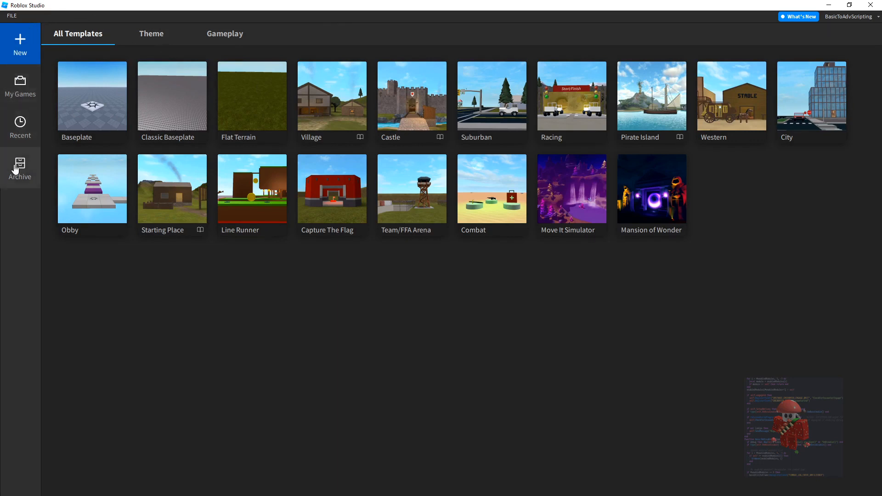
pyautogui.click(17, 102)
pyautogui.click(131, 37)
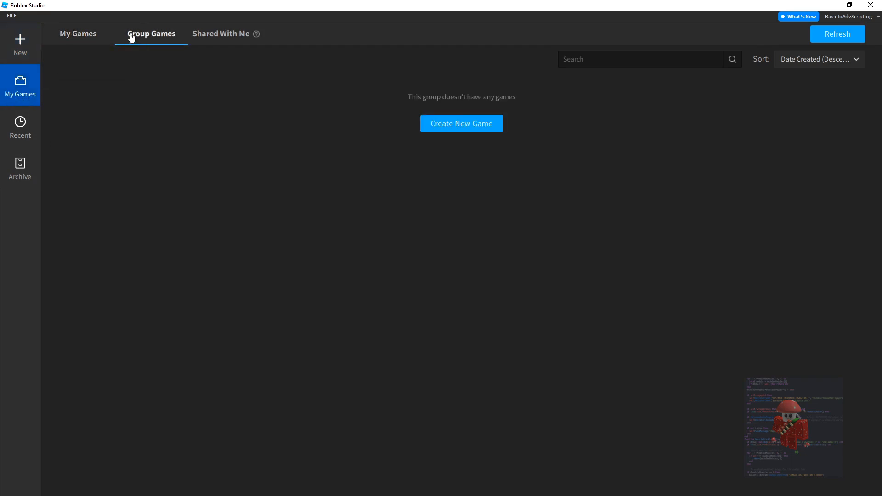
pyautogui.click(220, 34)
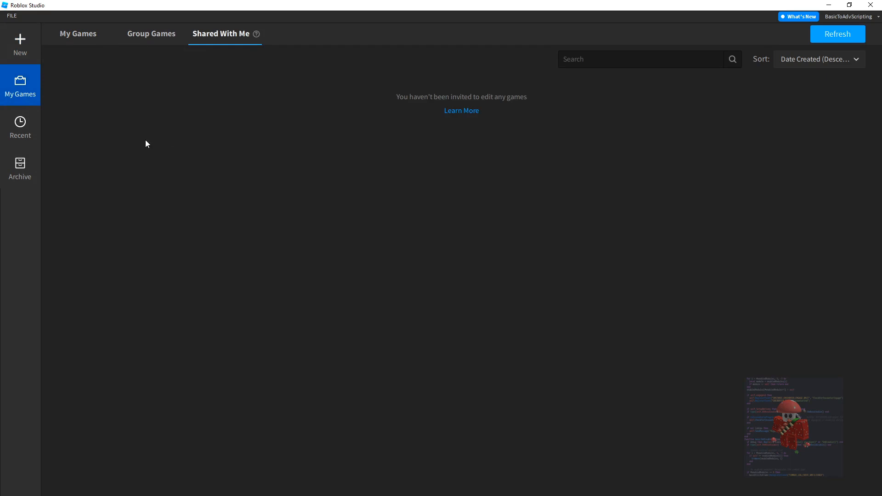
pyautogui.click(74, 34)
pyautogui.click(124, 36)
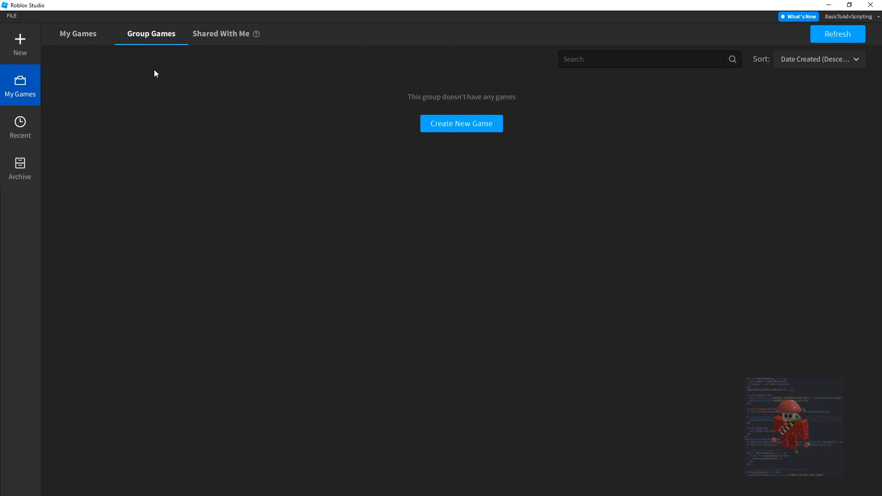
pyautogui.click(68, 39)
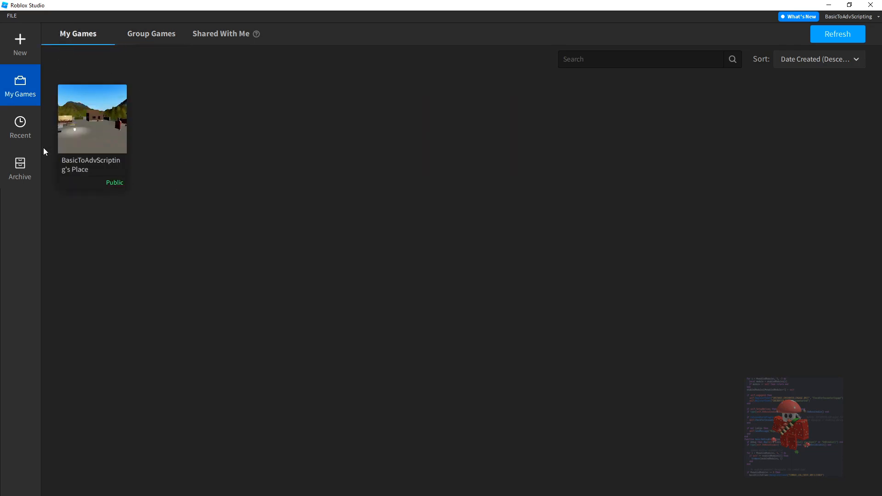
# Step: Review the recently opened games and the archived personal and group games
pyautogui.click(22, 142)
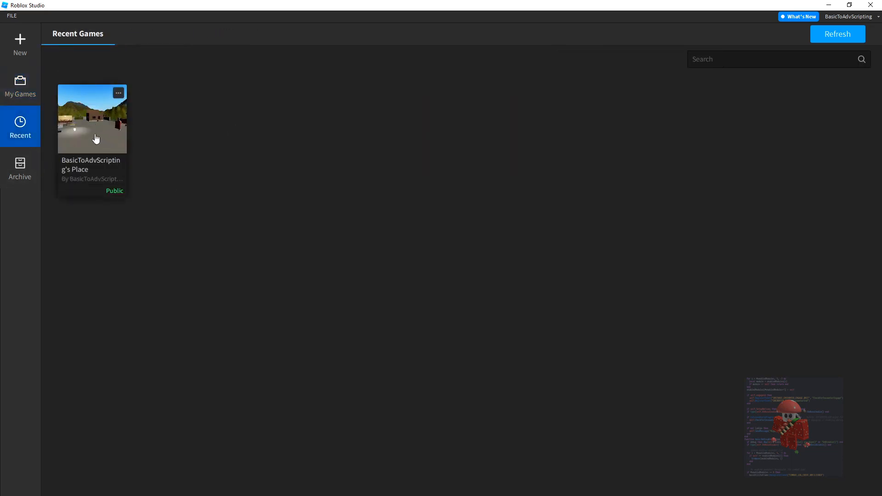
pyautogui.click(19, 179)
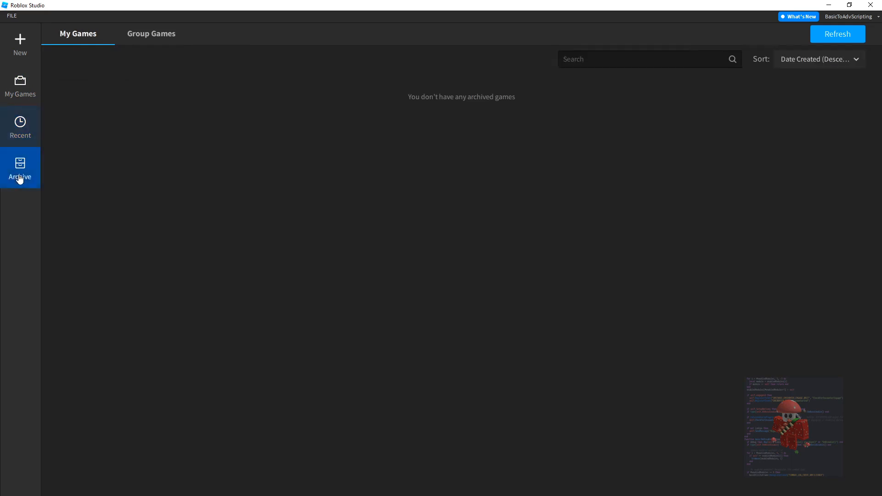
pyautogui.click(20, 127)
pyautogui.click(17, 173)
pyautogui.click(148, 37)
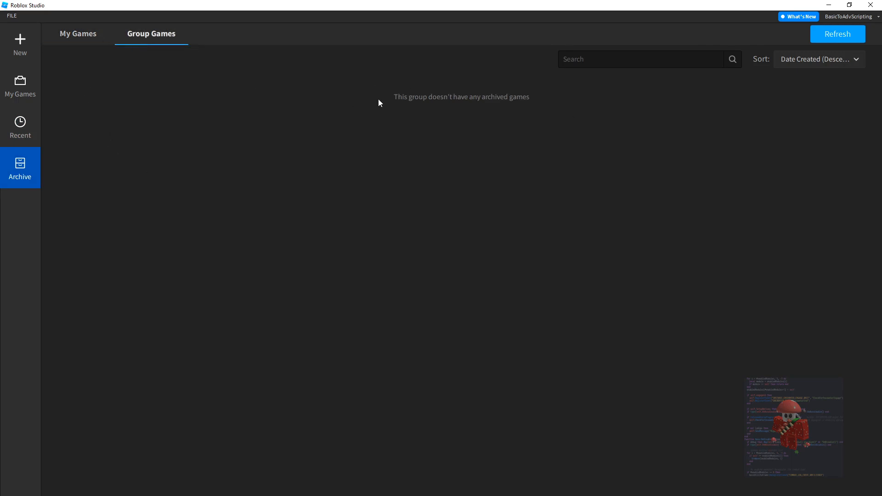
# Step: Compare the account's own, archived and shared games once more, and return to the new-place templates
pyautogui.click(23, 82)
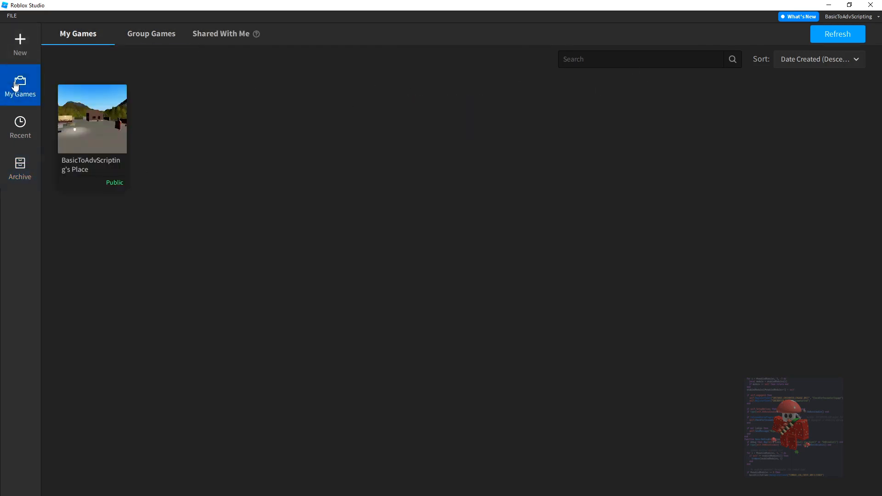
pyautogui.click(13, 172)
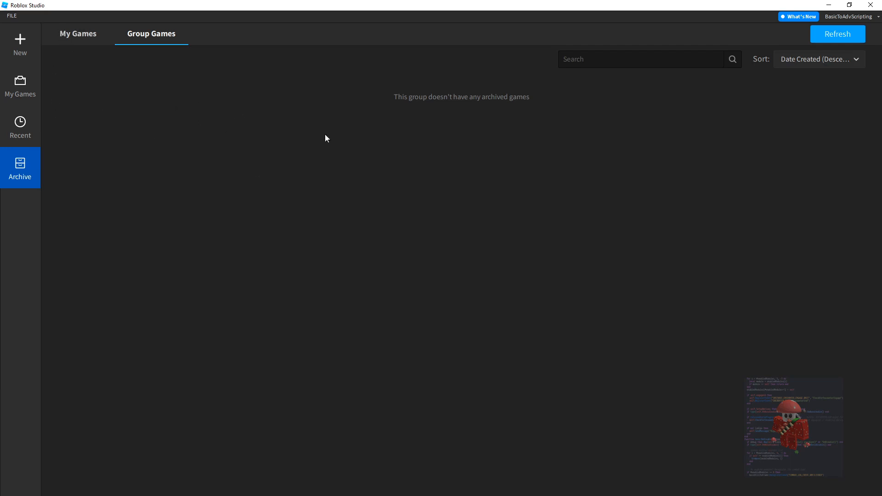
pyautogui.click(20, 85)
pyautogui.click(199, 33)
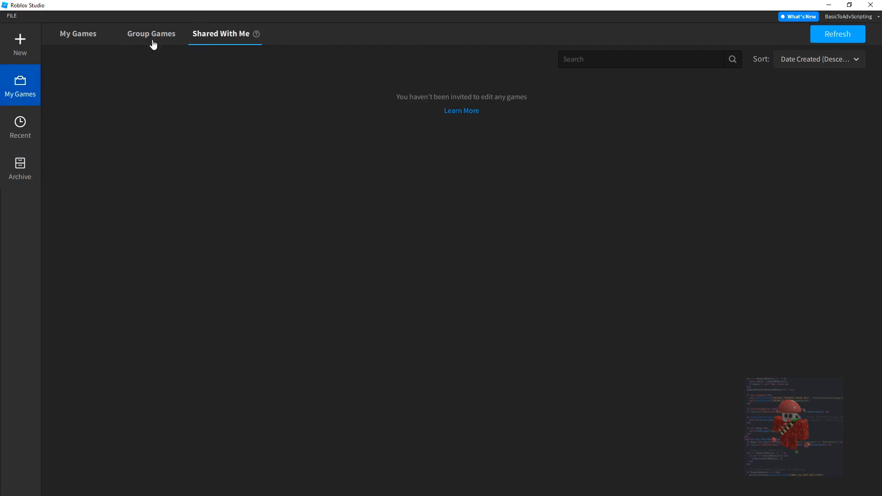
pyautogui.click(20, 41)
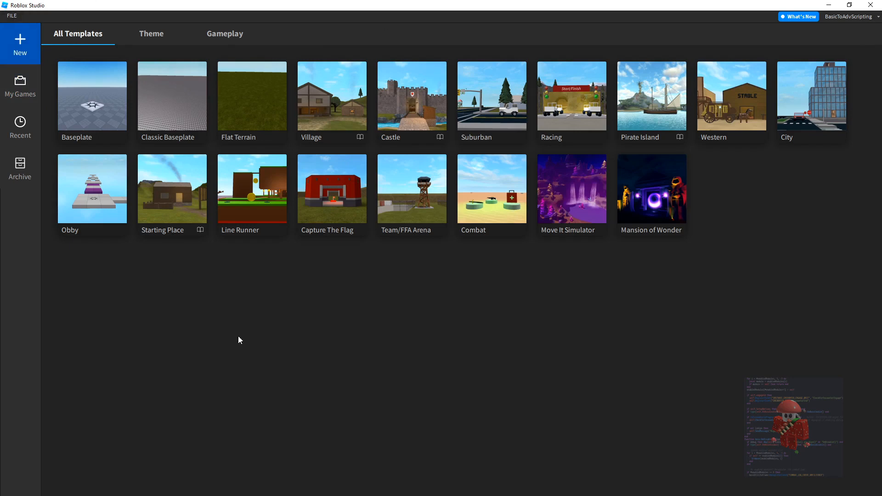
# Step: Check the account options and the What's New link, and return from the browser to Roblox Studio
pyautogui.click(849, 17)
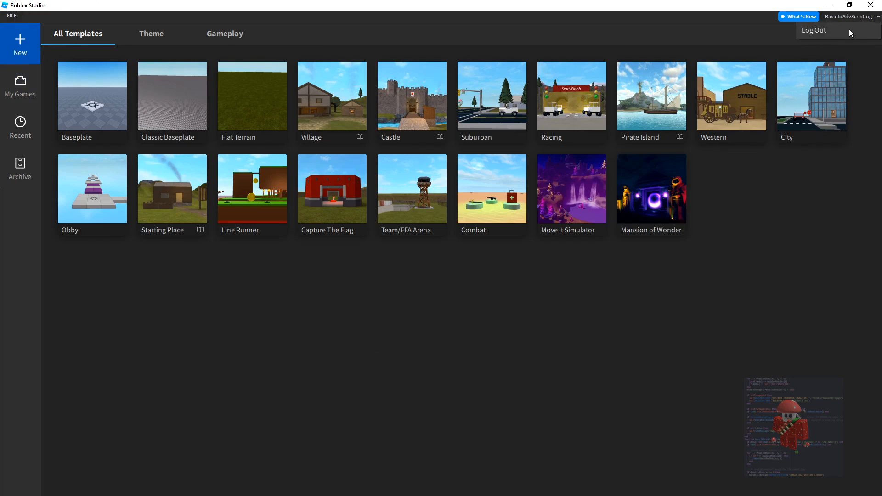
pyautogui.click(785, 16)
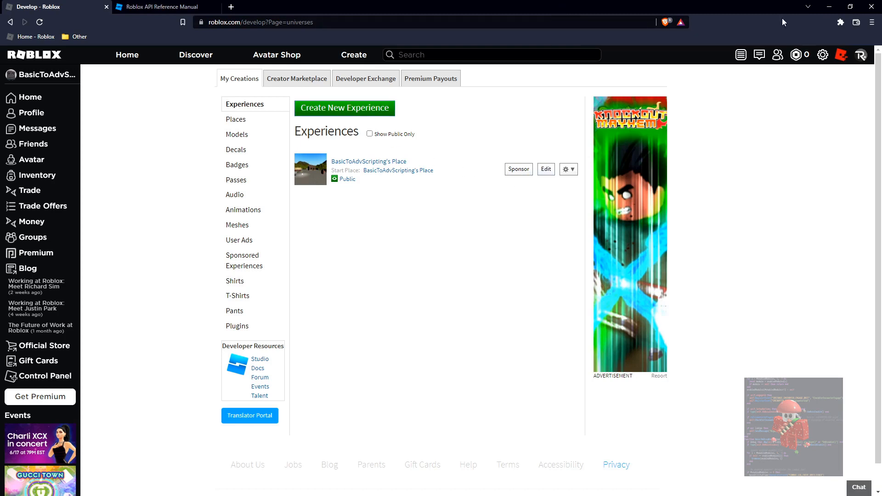
pyautogui.click(833, 7)
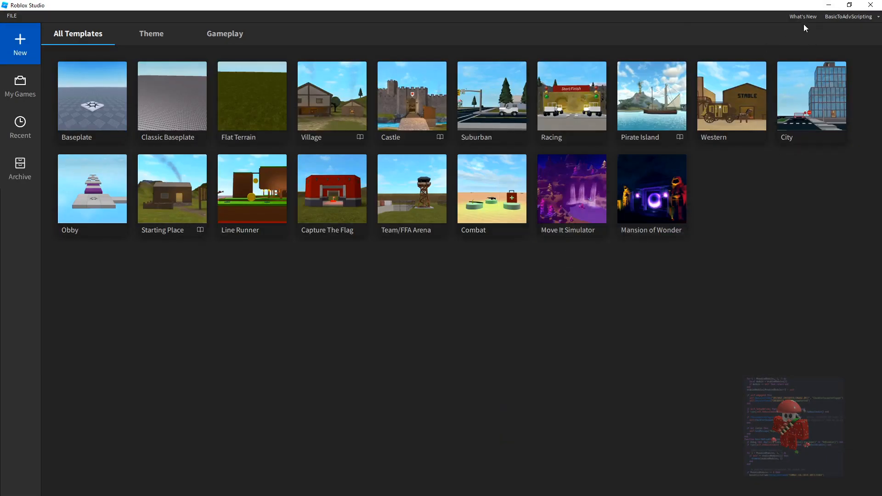
# Step: Read through the What's New list of recent Studio announcements and close it
pyautogui.moveTo(804, 23)
pyautogui.scroll(-2, 740, 59)
pyautogui.scroll(2, 735, 46)
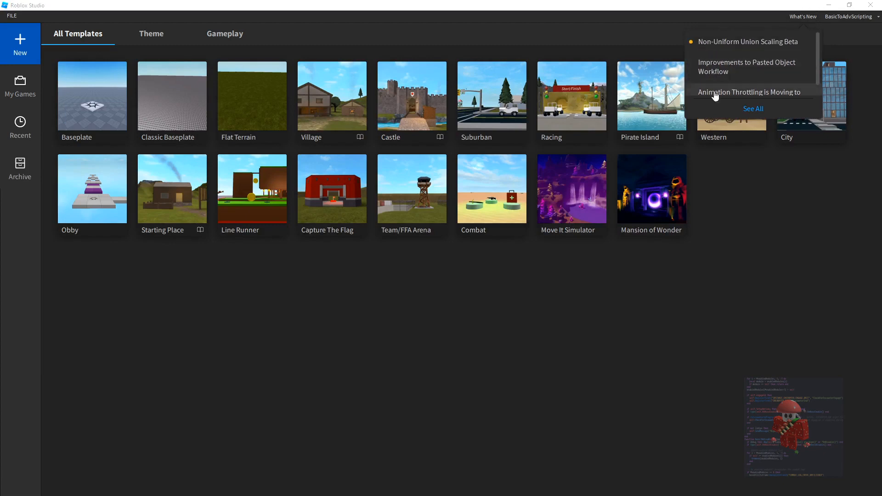
pyautogui.scroll(-2, 733, 37)
pyautogui.scroll(2, 734, 38)
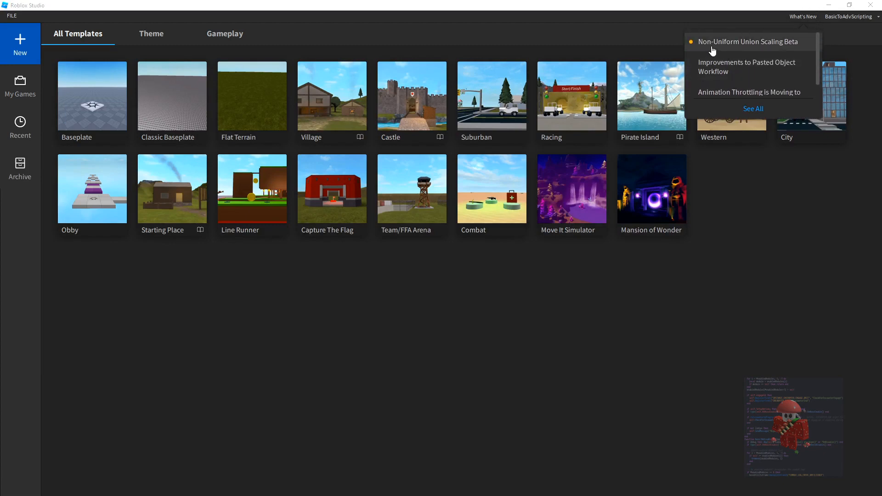
pyautogui.scroll(-2, 764, 83)
pyautogui.scroll(2, 721, 82)
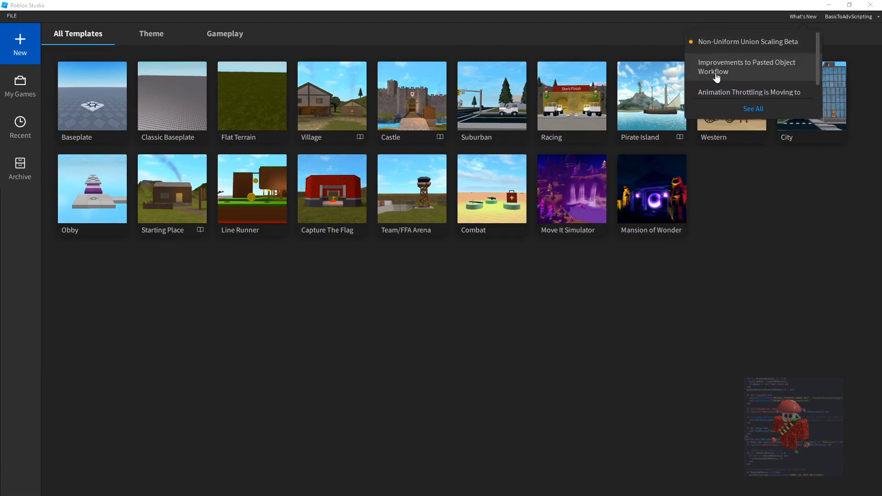
pyautogui.scroll(-2, 708, 62)
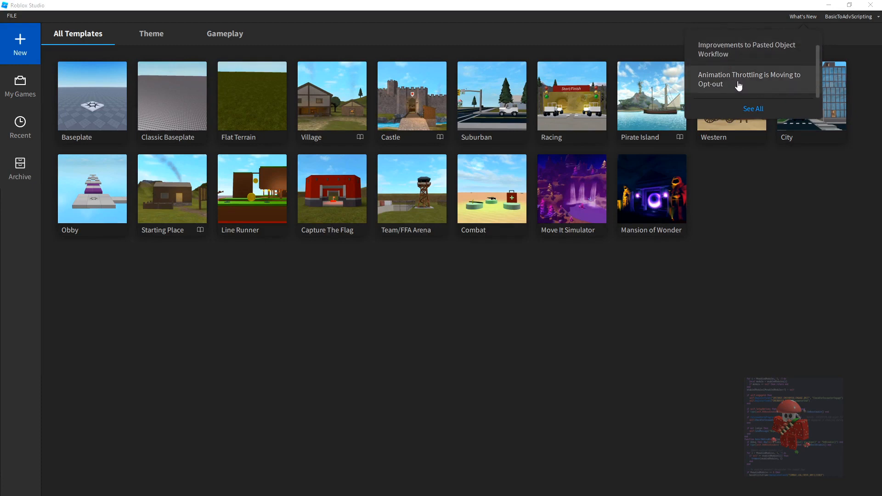
pyautogui.scroll(2, 740, 84)
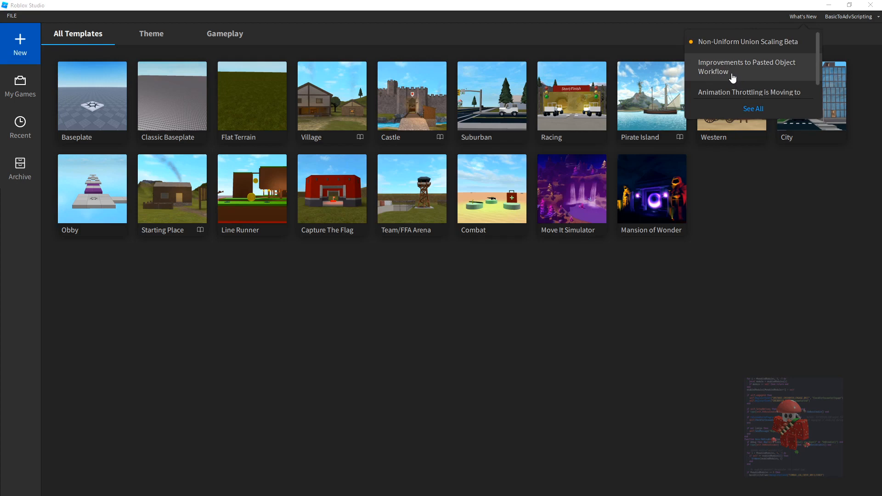
pyautogui.scroll(-2, 730, 56)
pyautogui.scroll(2, 757, 97)
pyautogui.click(780, 212)
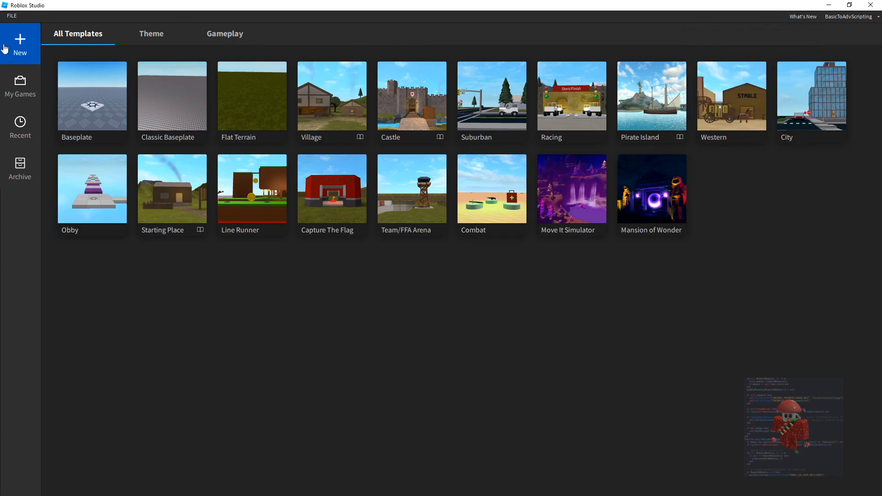
# Step: Review the file commands, show the games available to open from Roblox, and return to the new-place templates
pyautogui.click(10, 17)
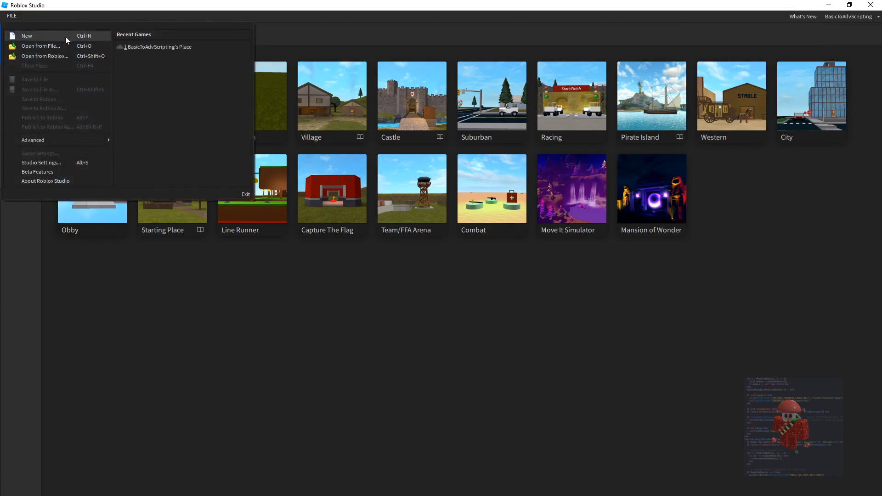
pyautogui.click(299, 258)
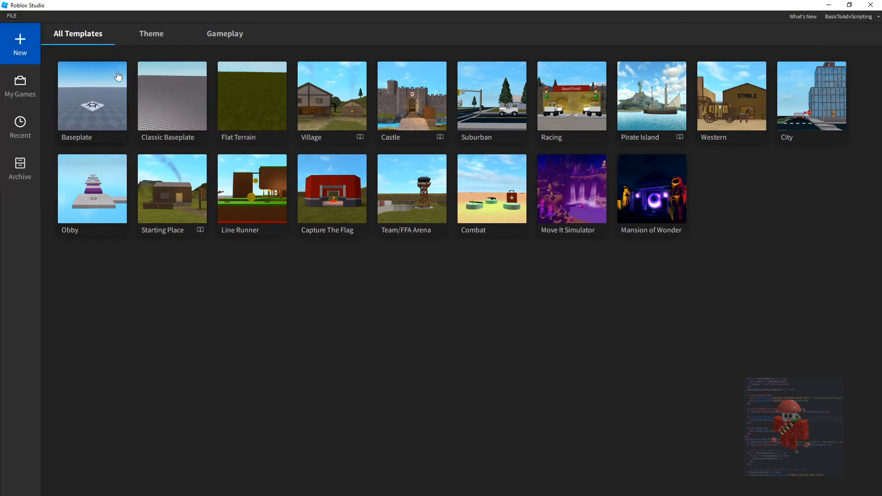
pyautogui.click(14, 15)
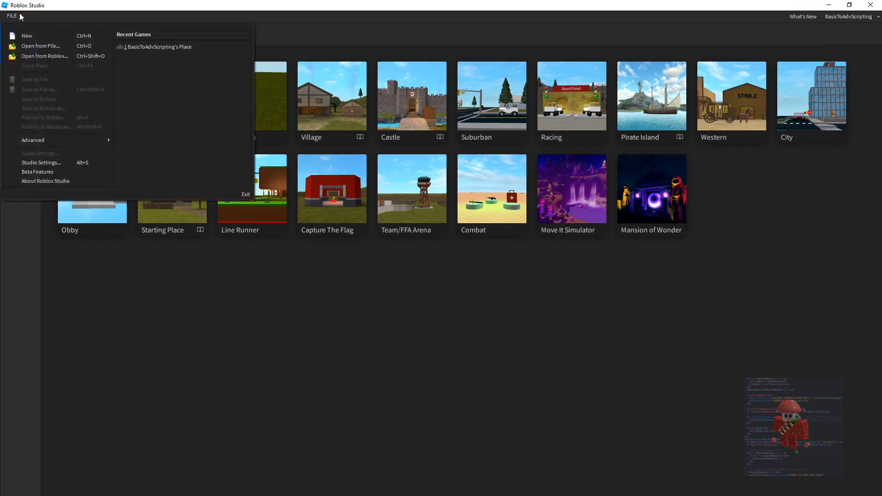
pyautogui.click(83, 57)
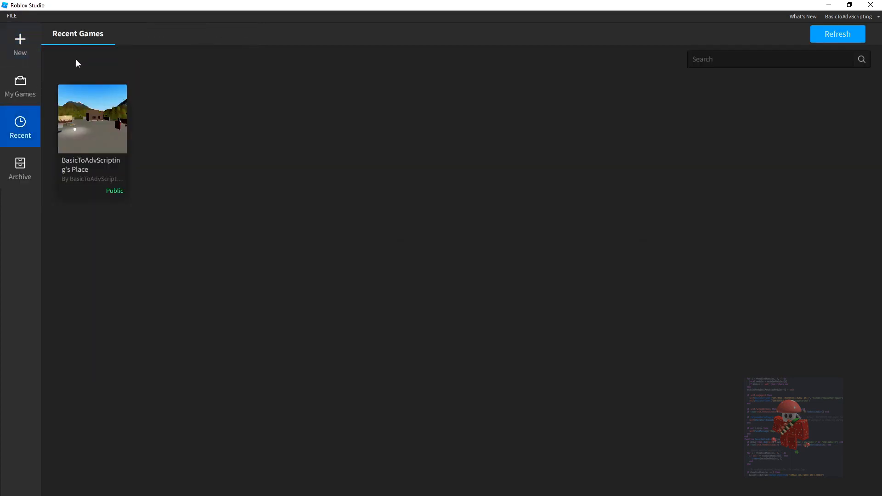
pyautogui.click(21, 44)
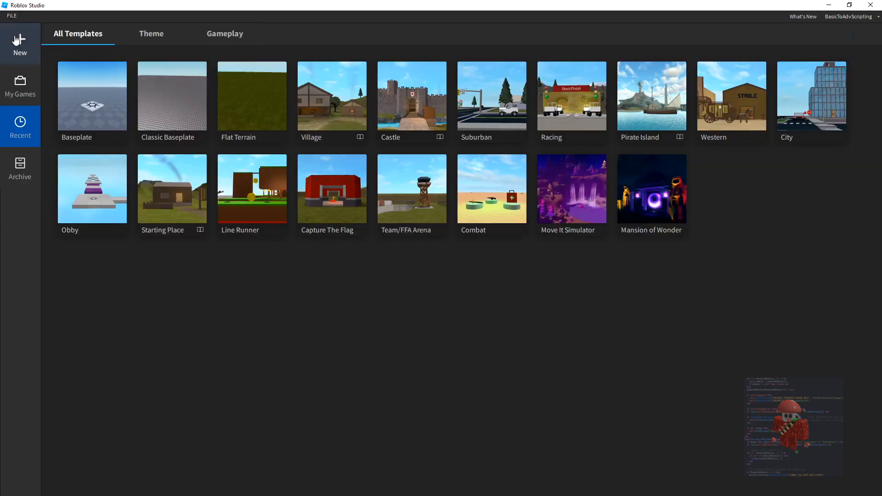
# Step: Look over the file commands and check the version information in About Roblox Studio
pyautogui.click(11, 16)
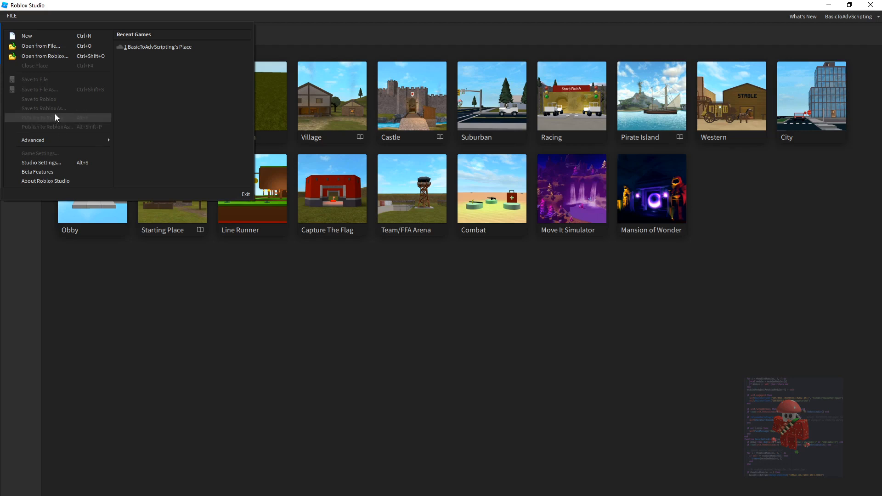
pyautogui.moveTo(46, 141)
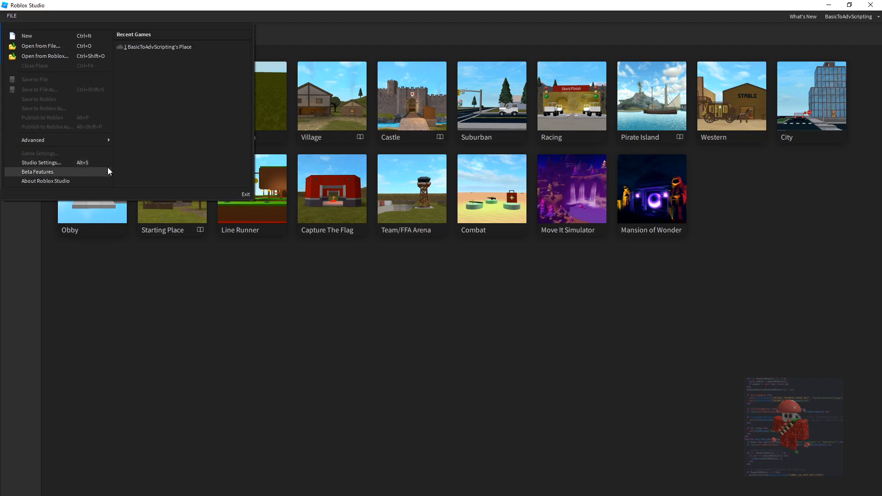
pyautogui.click(23, 181)
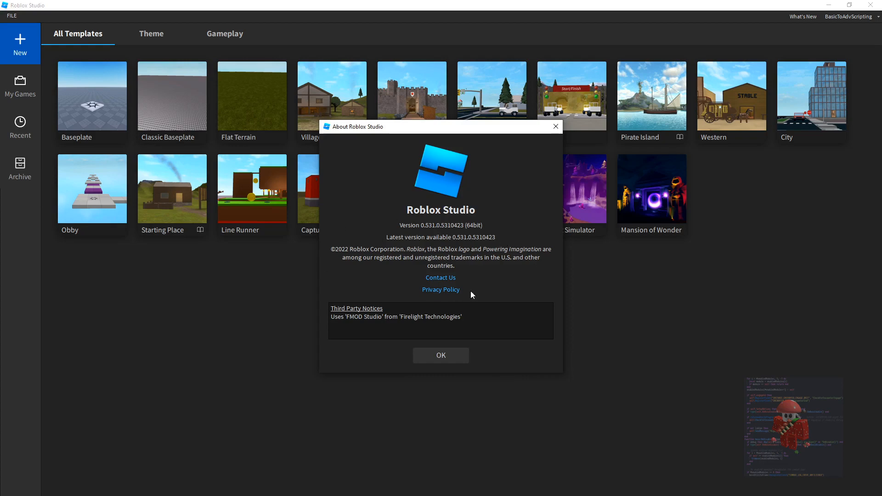
pyautogui.click(432, 358)
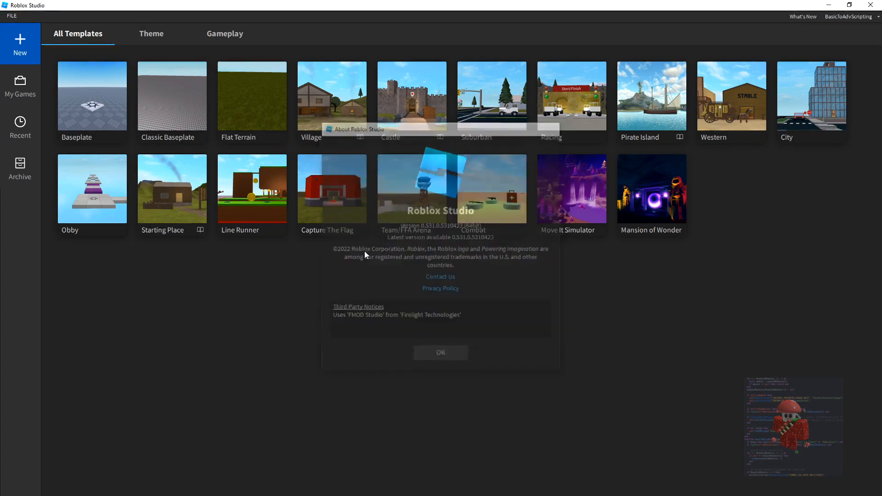
# Step: Select all beta features for activation except Scripts Are Non-Strict By Default
pyautogui.click(13, 16)
pyautogui.click(37, 172)
pyautogui.scroll(-10, 462, 211)
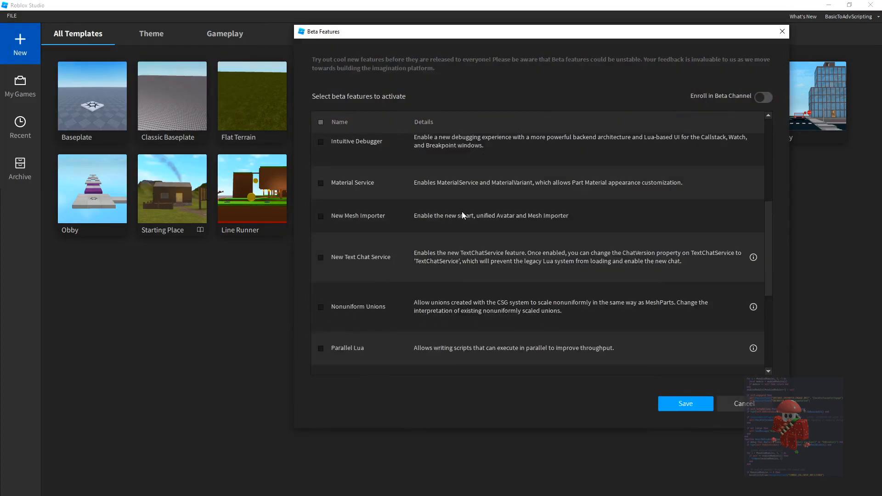
pyautogui.scroll(10, 497, 215)
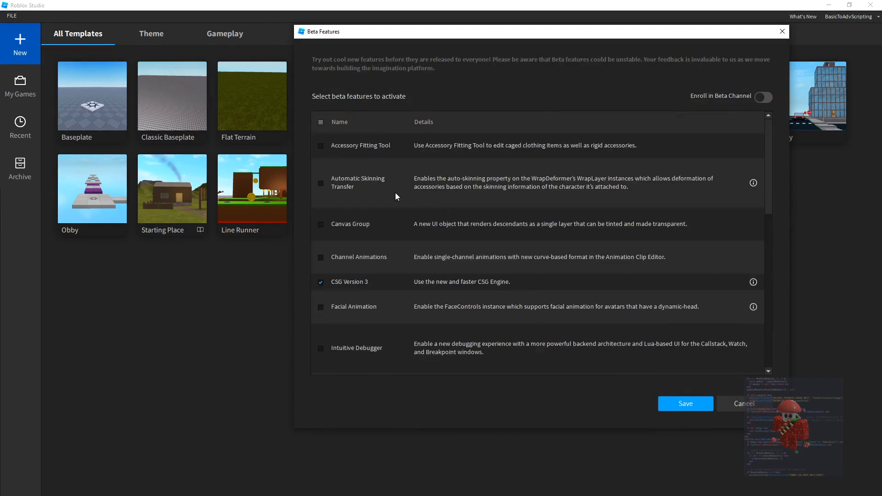
pyautogui.scroll(-10, 421, 200)
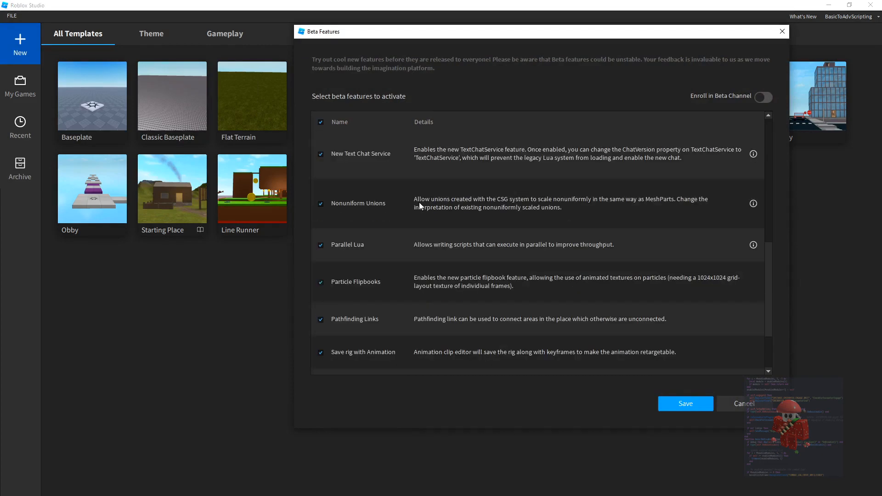
pyautogui.click(326, 313)
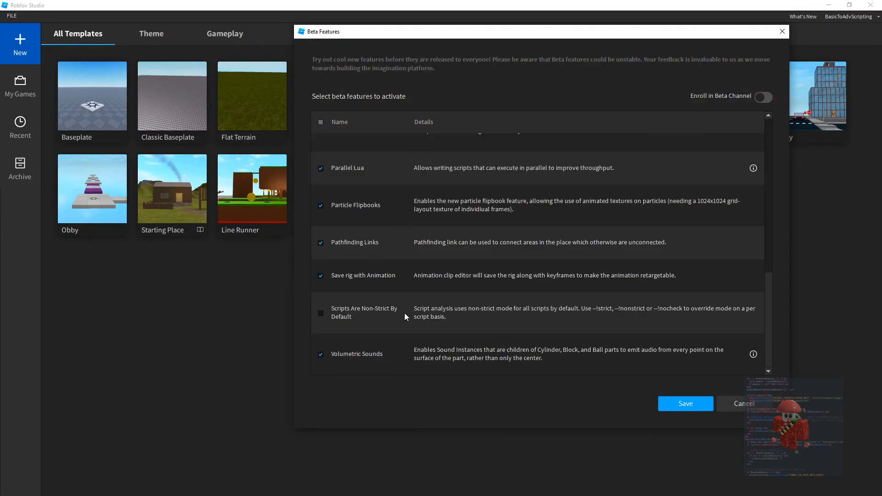
# Step: Enroll in the Beta Channel, save the beta feature selection and restart Studio to activate it
pyautogui.scroll(10, 715, 284)
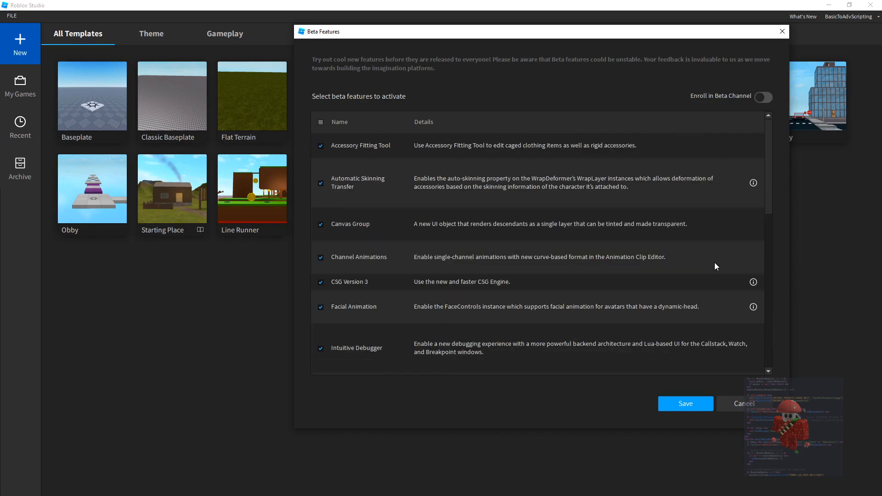
pyautogui.click(763, 98)
pyautogui.scroll(-10, 496, 274)
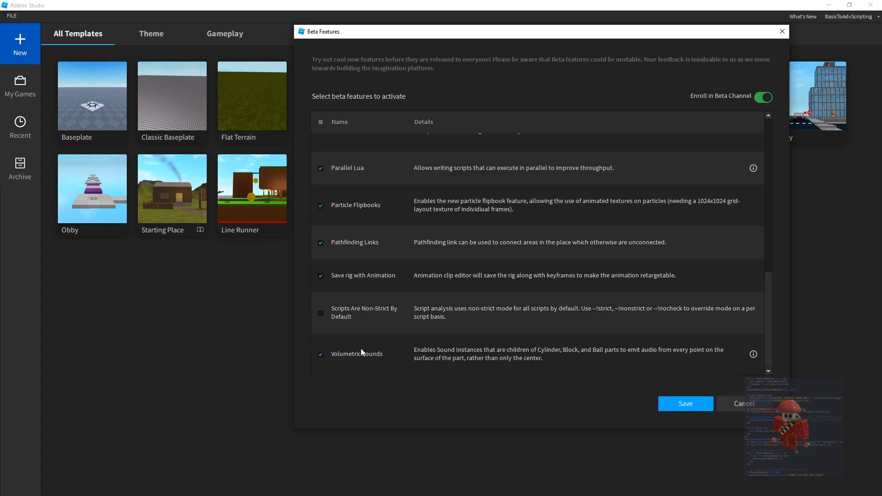
pyautogui.click(689, 402)
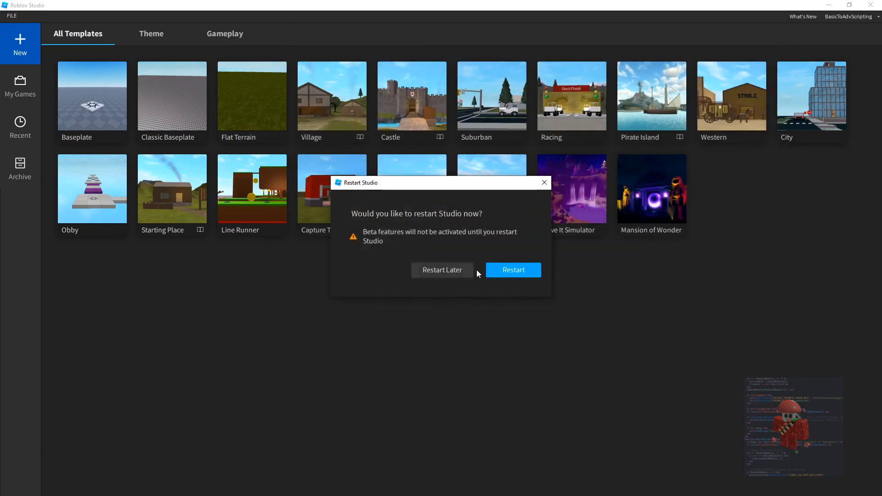
pyautogui.click(528, 271)
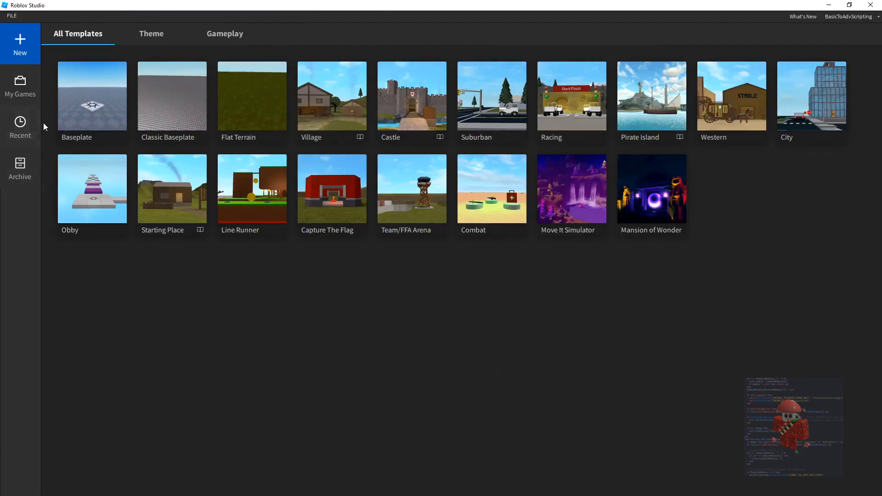
# Step: Open the Studio settings and set the Editor Quality Level for rendering to Level 21
pyautogui.click(12, 15)
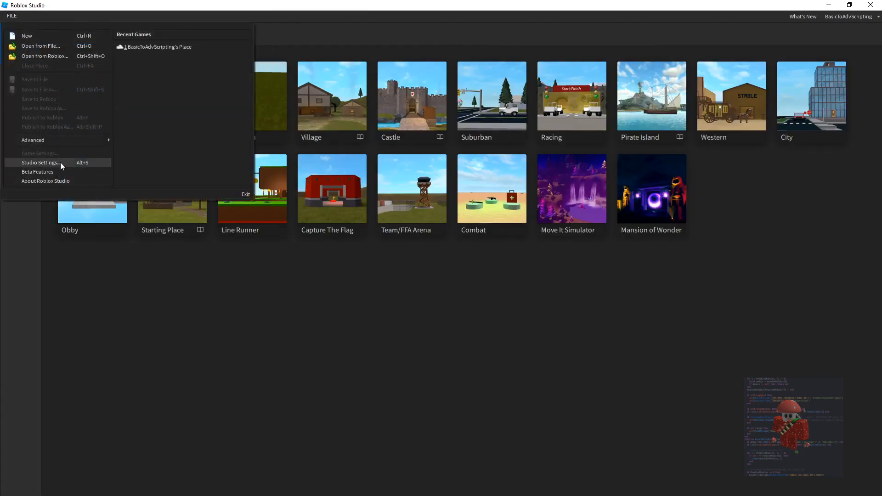
pyautogui.click(61, 164)
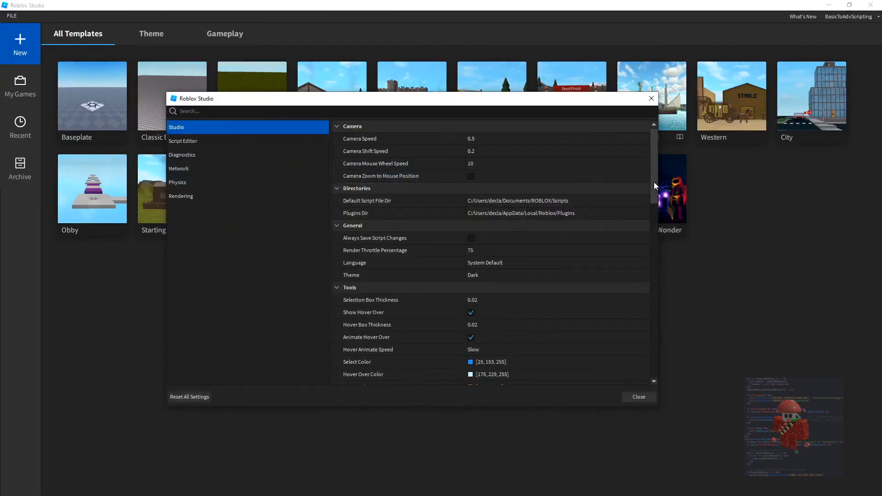
pyautogui.moveTo(654, 147); pyautogui.dragTo(653, 123)
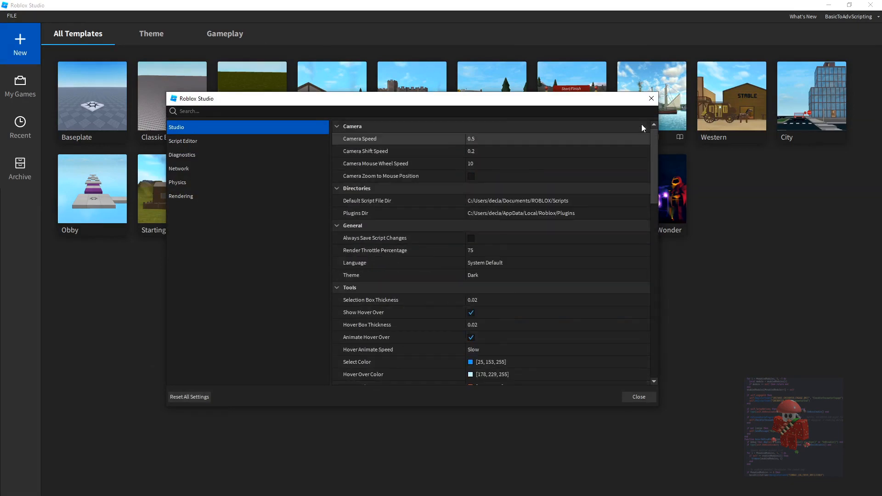
pyautogui.click(202, 196)
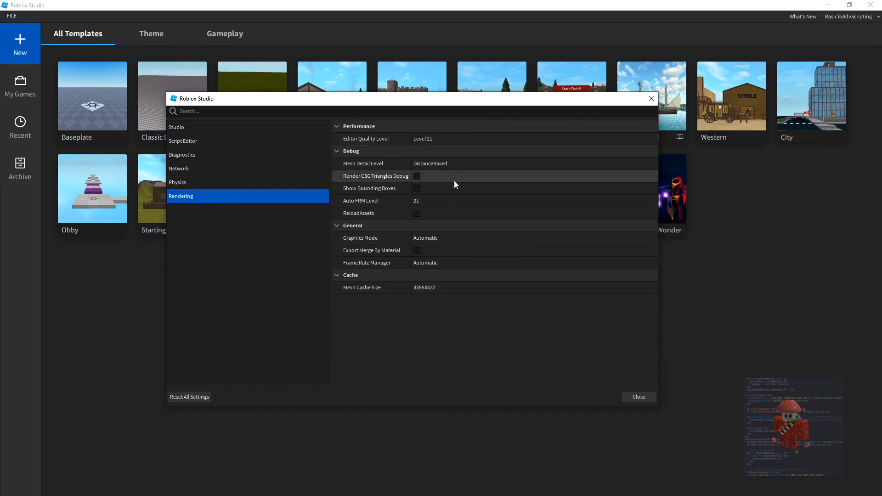
pyautogui.click(443, 138)
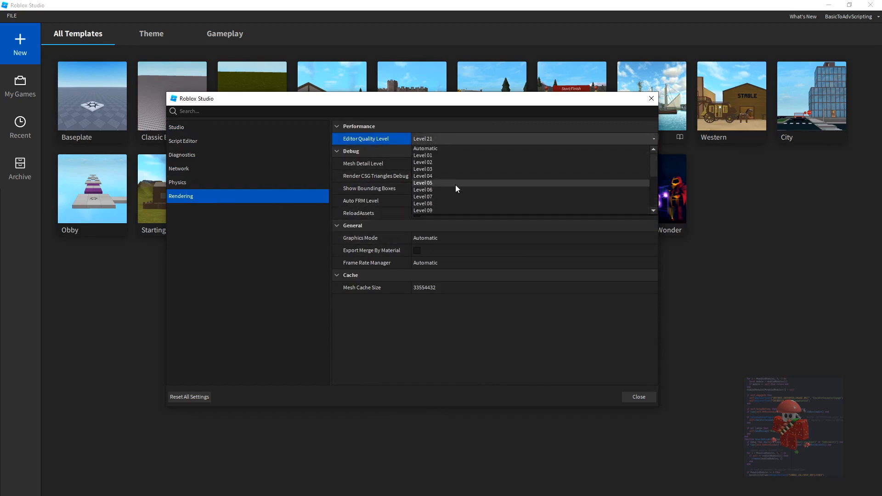
pyautogui.scroll(4, 422, 180)
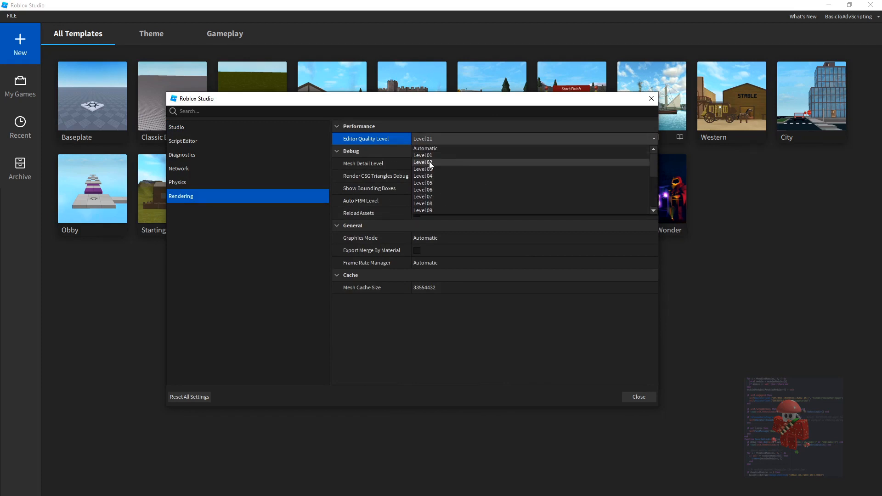
pyautogui.scroll(-4, 432, 158)
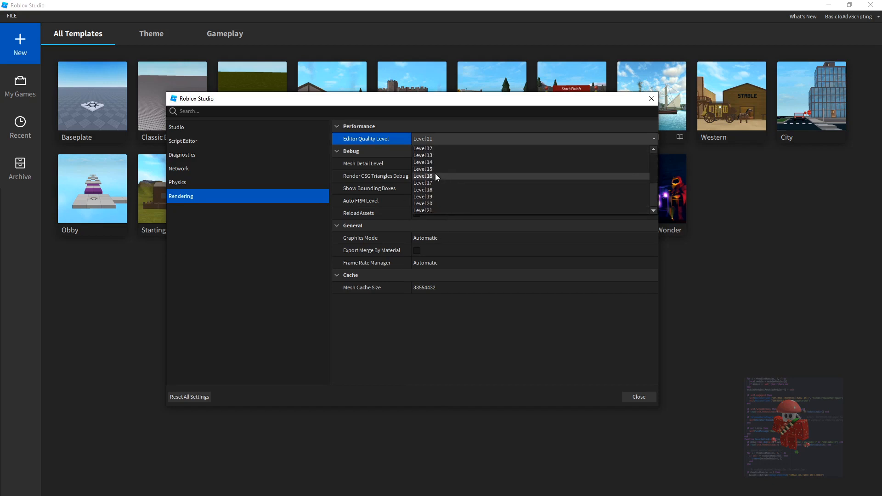
pyautogui.click(436, 209)
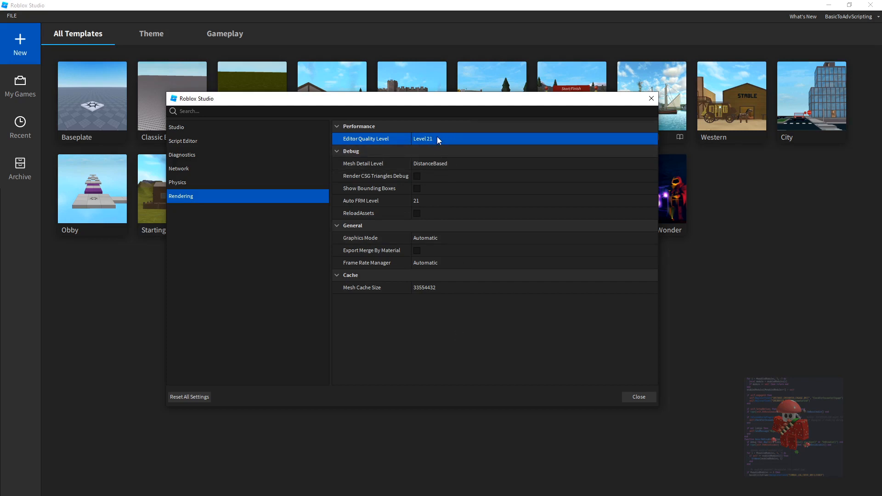
# Step: In the Rendering settings, keep Mesh Detail Level at DistanceBased and choose Automatic as the Graphics Mode
pyautogui.click(455, 164)
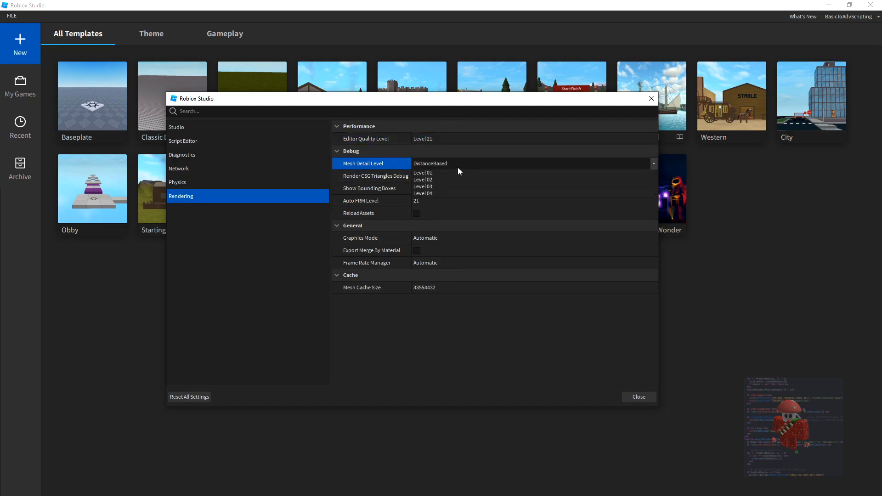
pyautogui.click(439, 173)
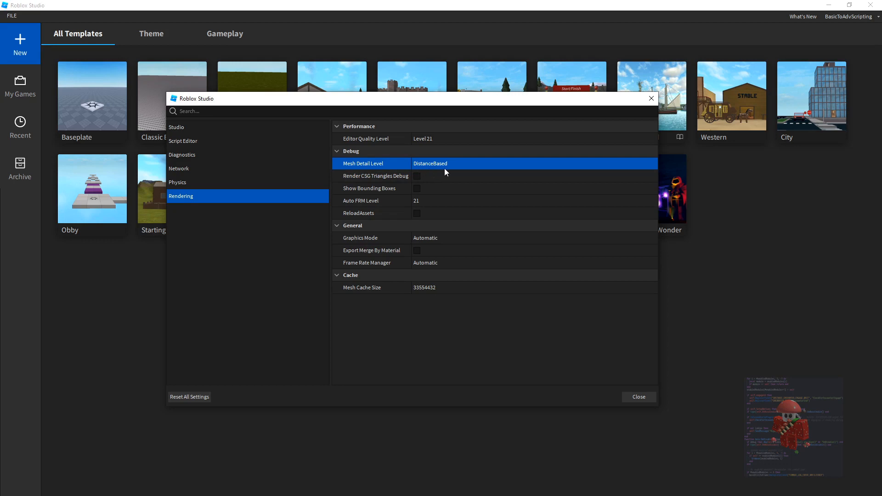
pyautogui.click(444, 169)
pyautogui.click(461, 330)
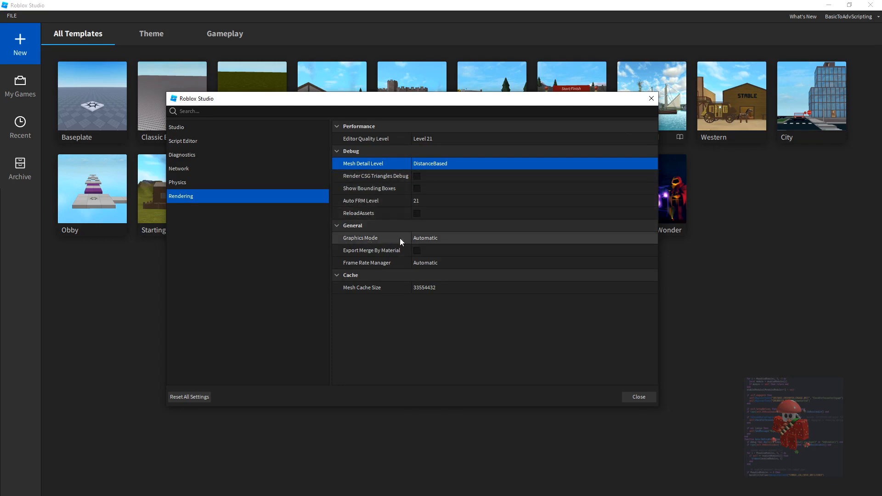
pyautogui.click(416, 238)
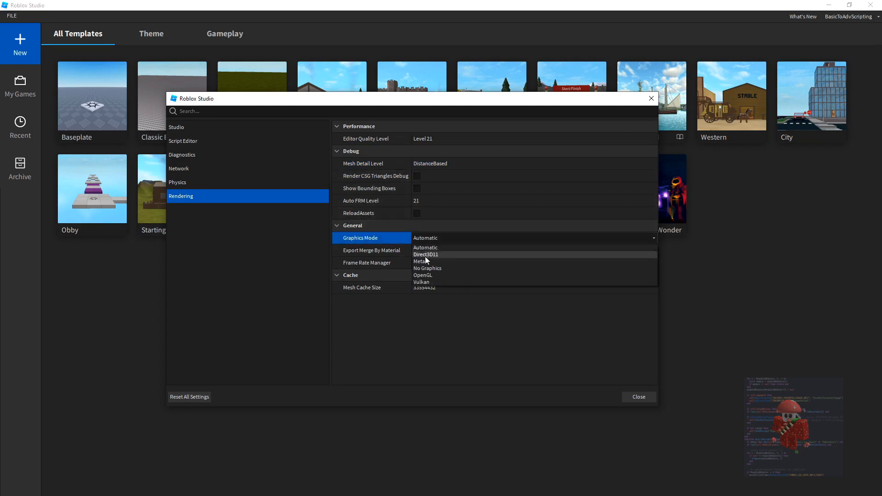
pyautogui.click(448, 248)
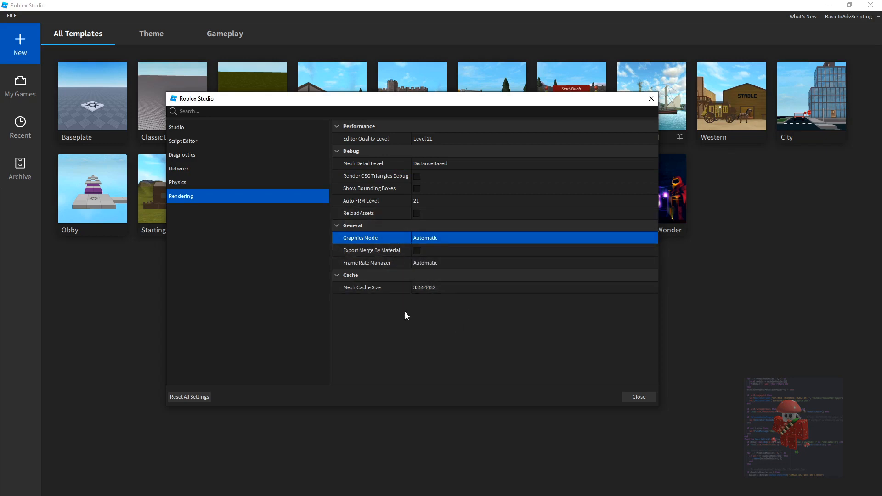
# Step: In the Physics display settings, enable Are World Coords Shown and Are Model Coords Shown
pyautogui.click(208, 187)
pyautogui.scroll(-1, 501, 198)
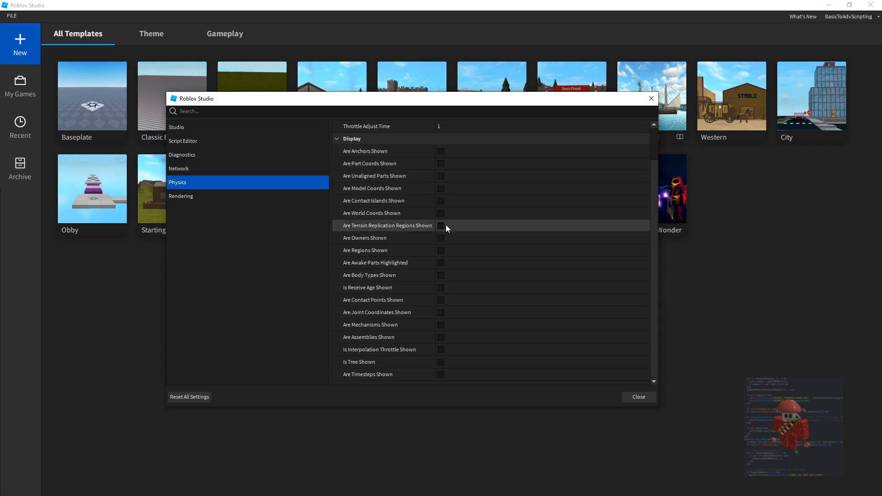
pyautogui.click(473, 241)
pyautogui.click(450, 214)
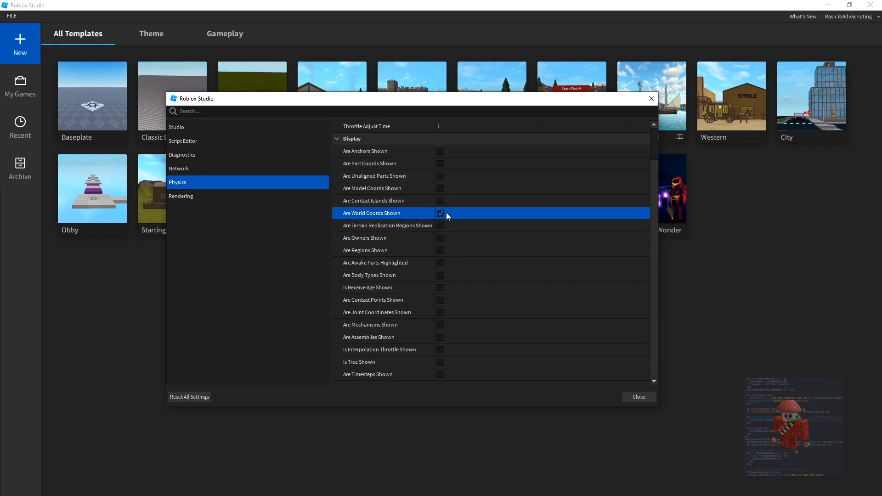
pyautogui.click(456, 187)
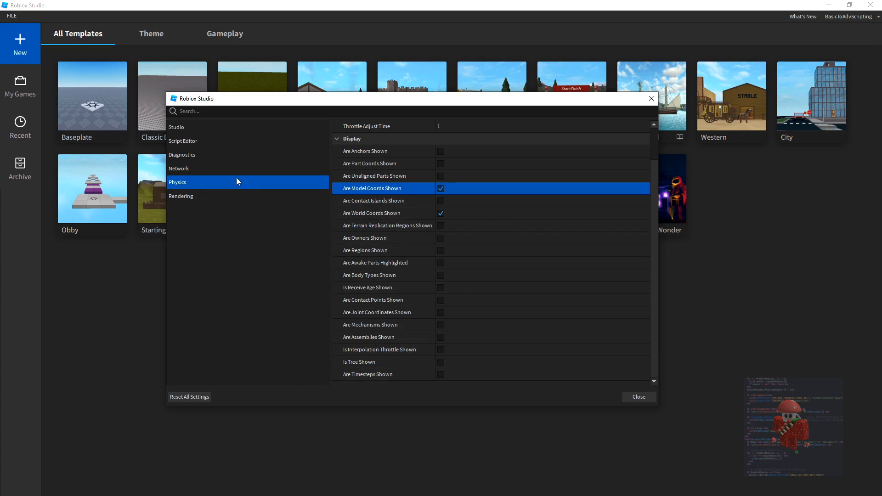
pyautogui.scroll(1, 385, 217)
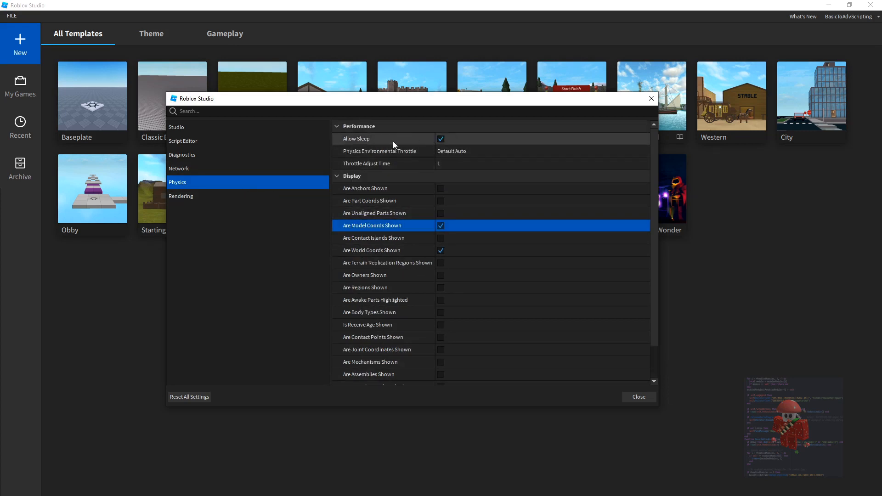
# Step: In the Network settings, try an Incoming Replication Lag of 0.25 and set it back to 0
pyautogui.click(205, 172)
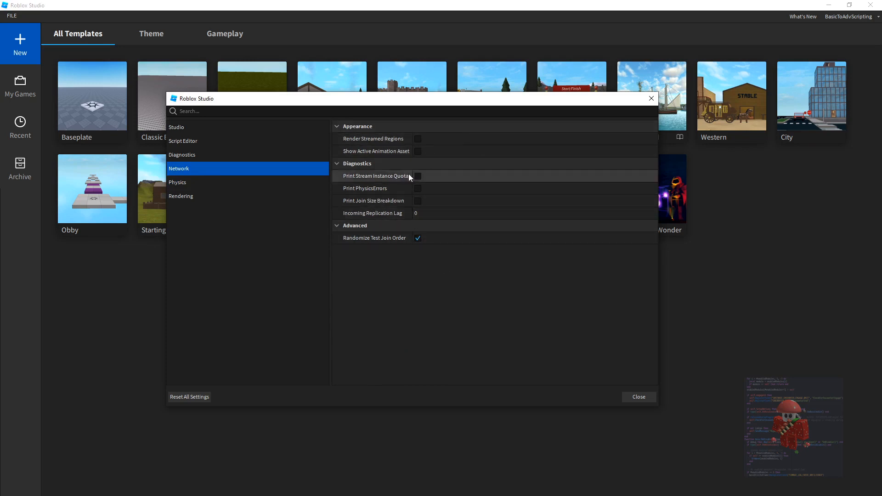
pyautogui.click(354, 153)
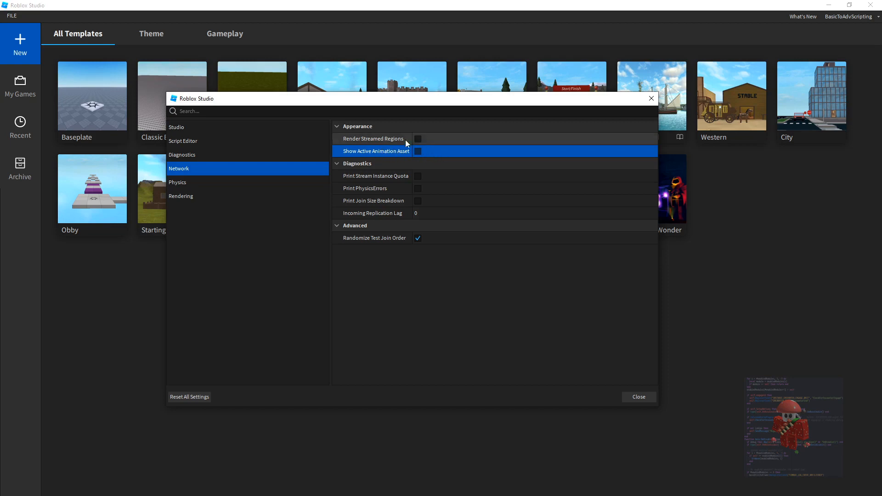
pyautogui.click(372, 213)
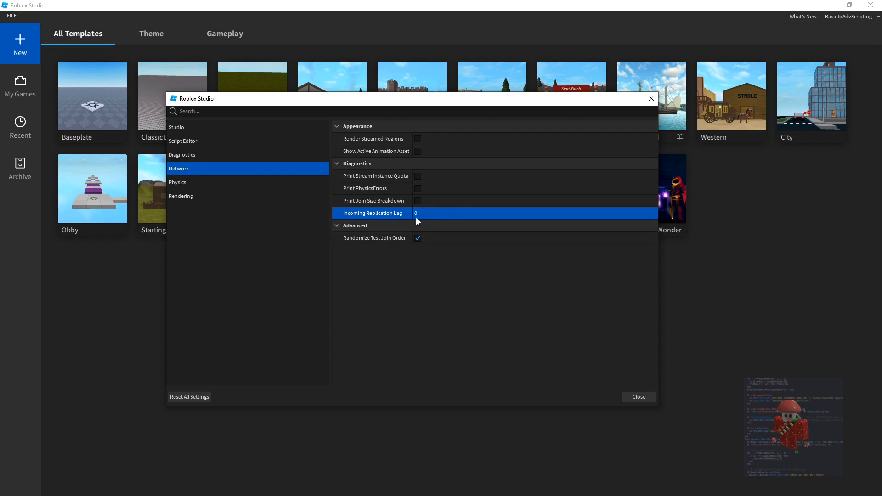
pyautogui.click(429, 213)
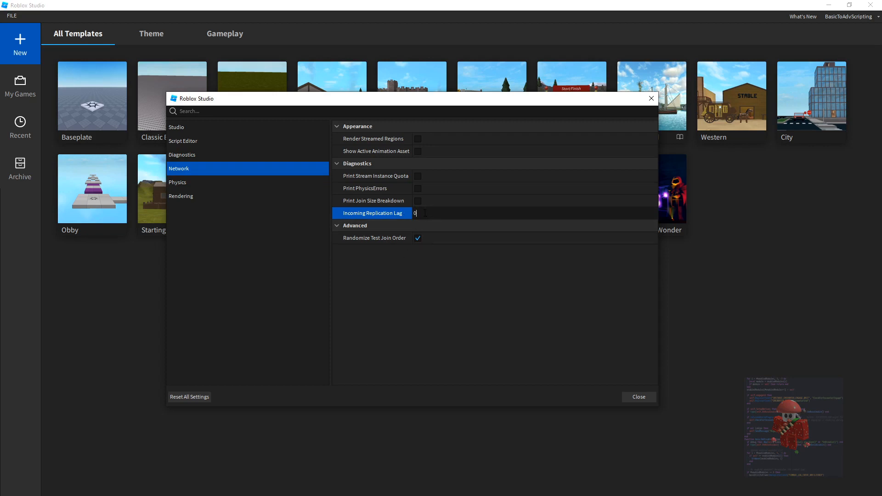
pyautogui.write('.25')
pyautogui.press('Return')
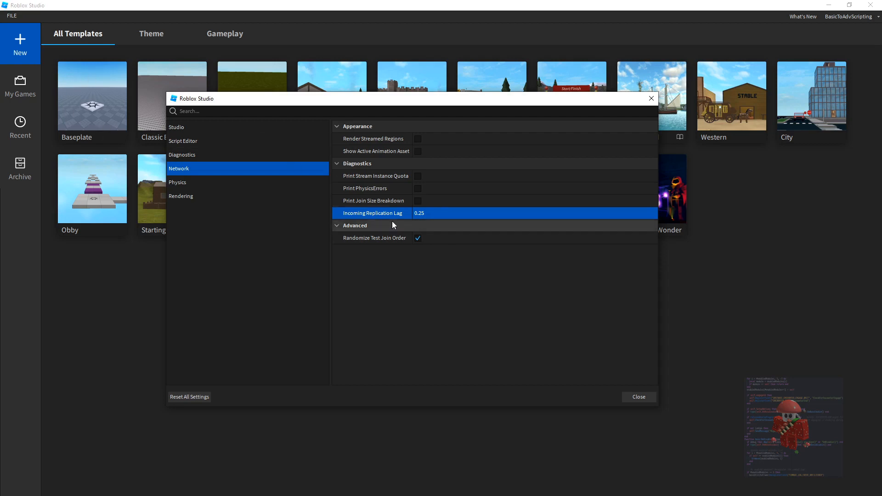
pyautogui.click(417, 214)
pyautogui.press('Return')
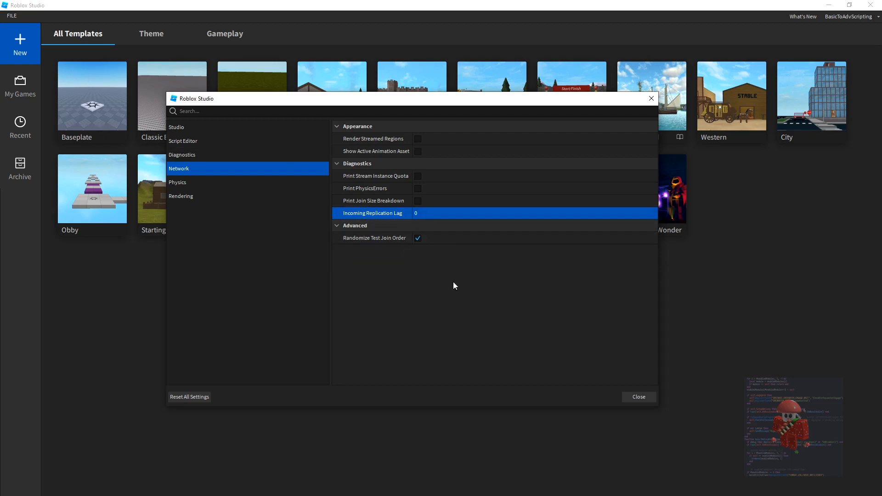
# Step: Look over the Diagnostics settings and the full list of Script Editor options and theme colors
pyautogui.click(228, 159)
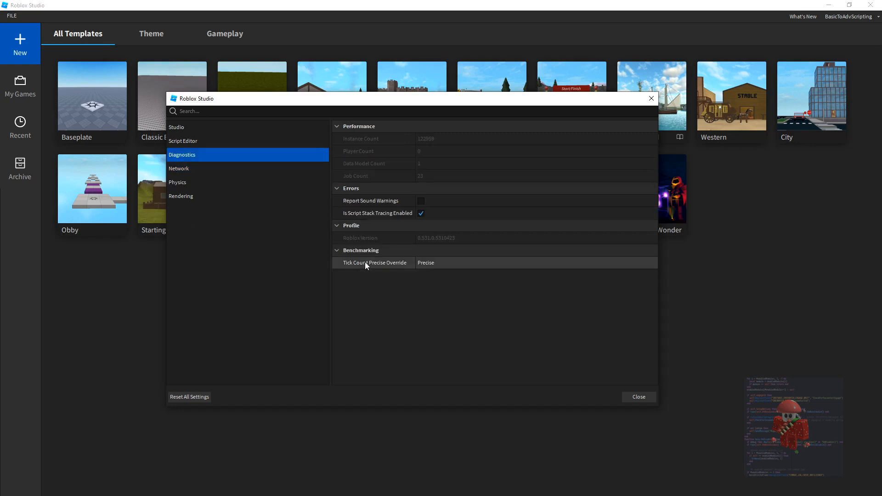
pyautogui.click(203, 142)
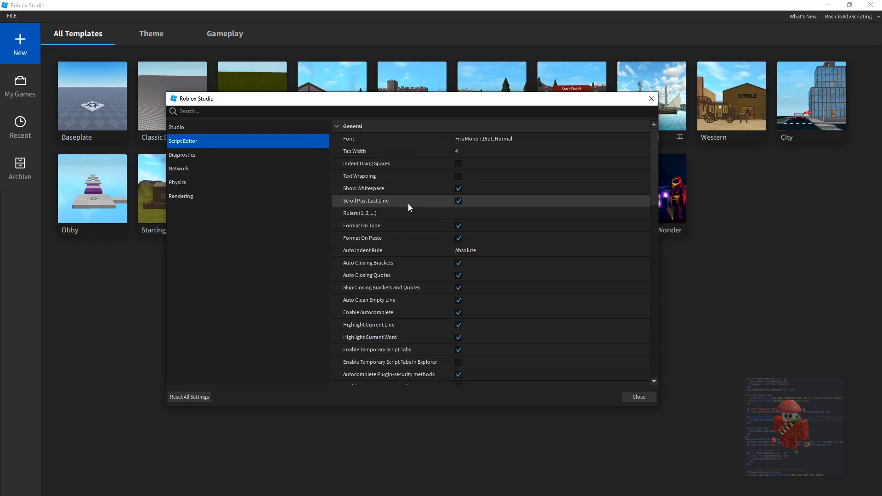
pyautogui.scroll(-15, 408, 202)
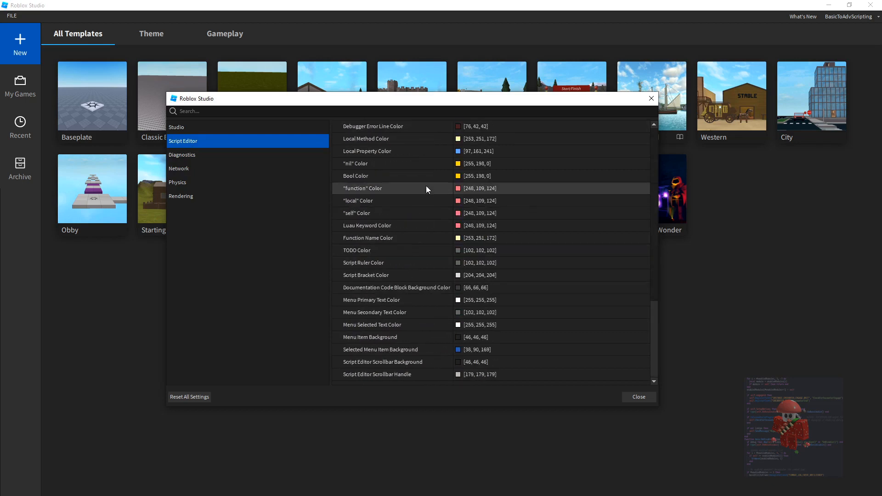
pyautogui.scroll(15, 426, 186)
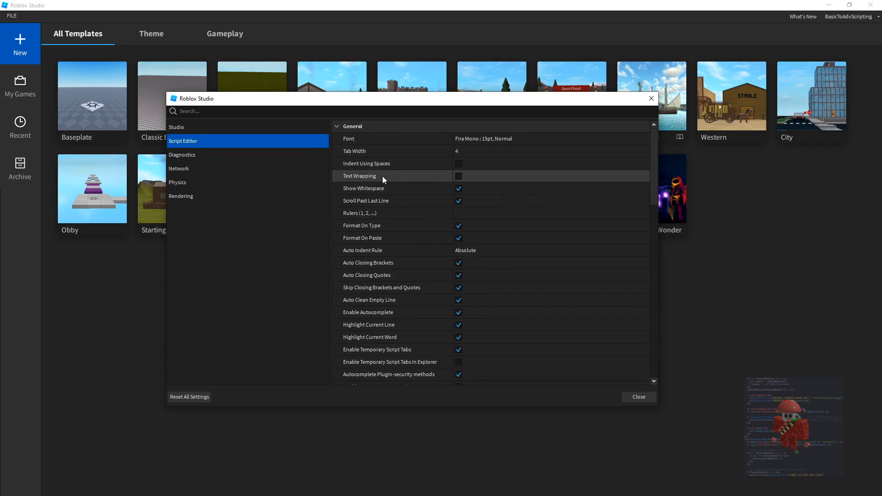
# Step: Examine the Script Editor's whitespace, temporary script tab, space indentation and tab width options, and return to the Studio settings category
pyautogui.click(355, 189)
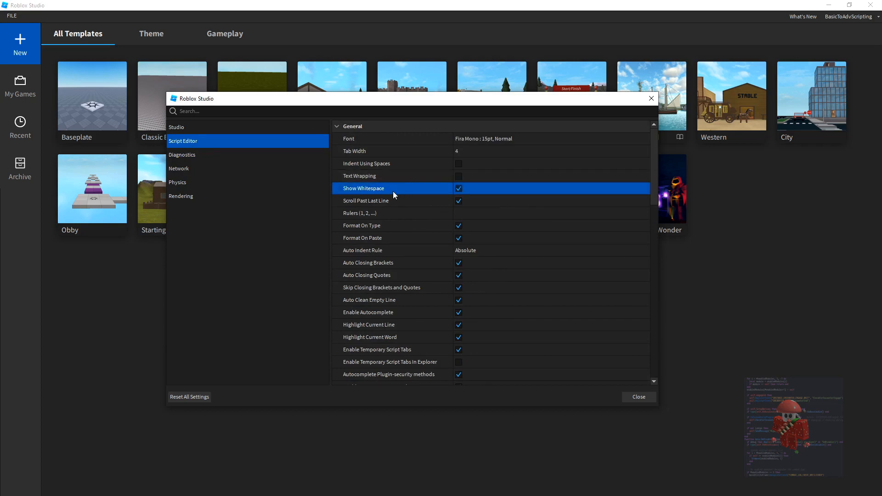
pyautogui.scroll(-2, 395, 193)
pyautogui.scroll(-3, 396, 219)
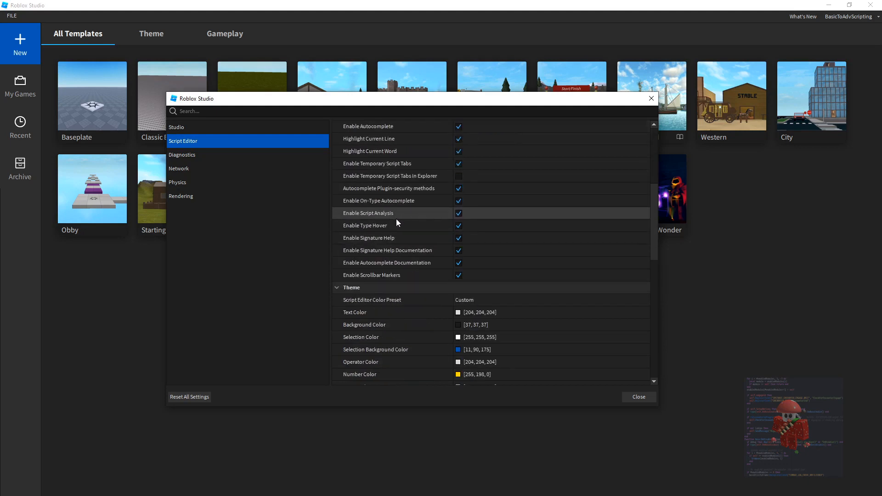
pyautogui.scroll(1, 396, 236)
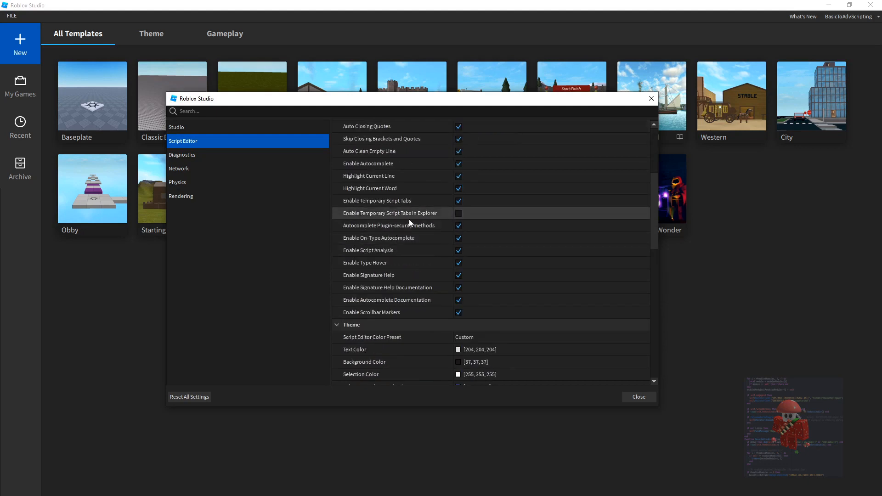
pyautogui.scroll(2, 410, 225)
pyautogui.click(388, 284)
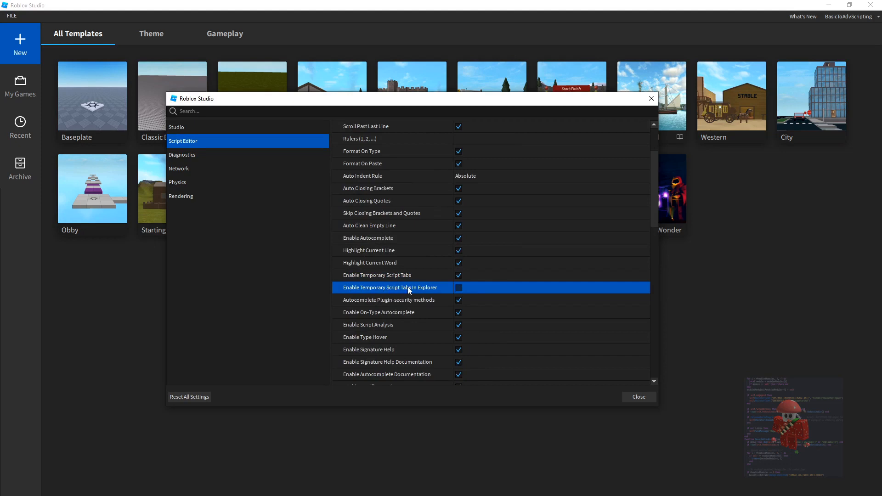
pyautogui.scroll(-1, 396, 282)
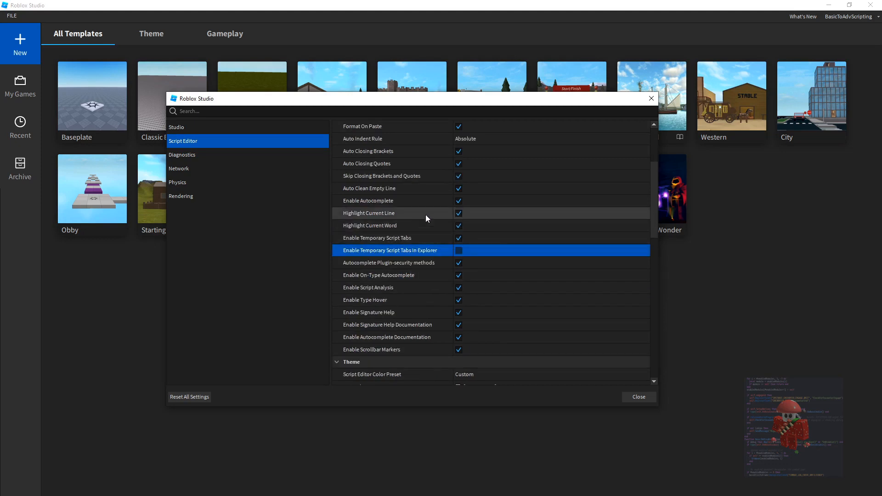
pyautogui.scroll(3, 418, 210)
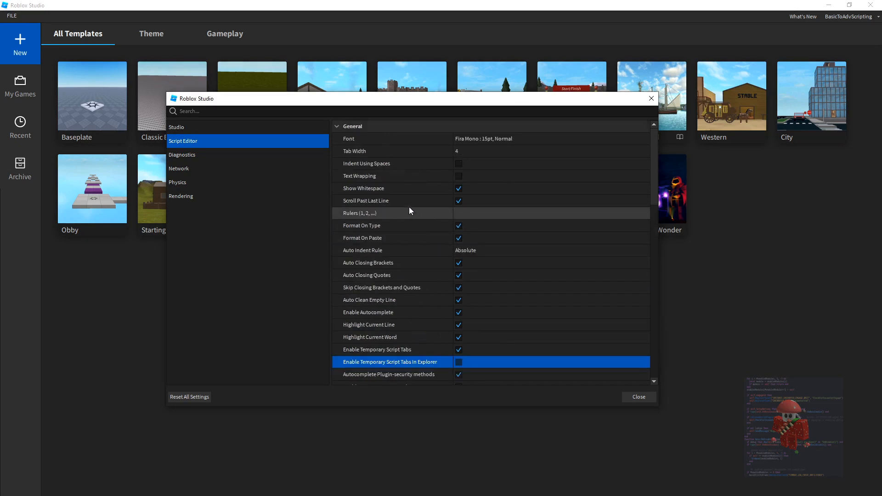
pyautogui.click(350, 164)
pyautogui.click(362, 152)
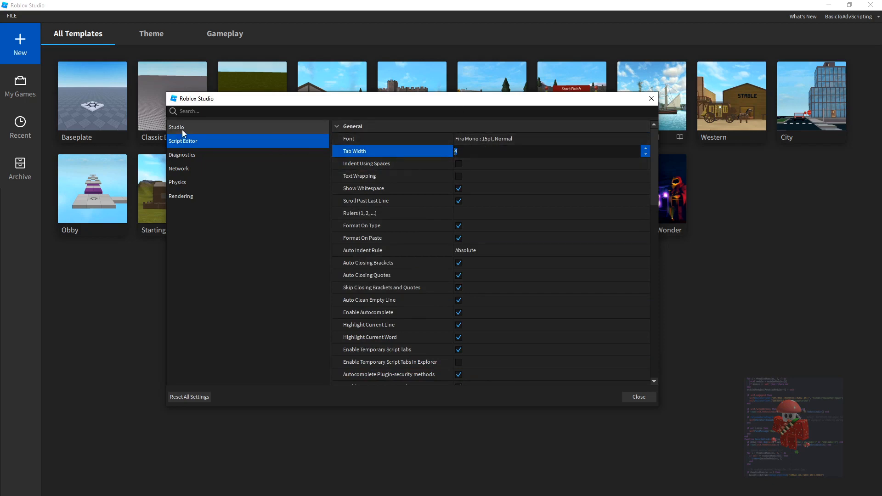
pyautogui.click(219, 129)
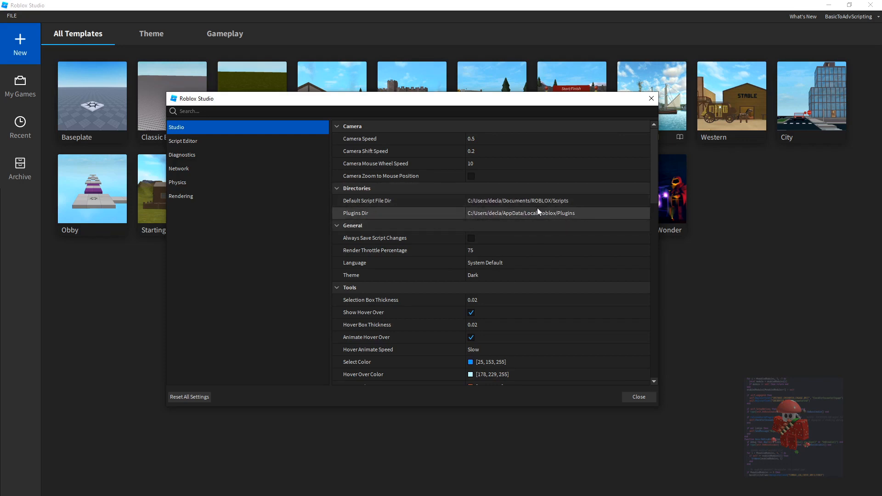
# Step: In the General settings, enable Always Save Script Changes and keep the theme set to Dark
pyautogui.moveTo(655, 191); pyautogui.dragTo(656, 207)
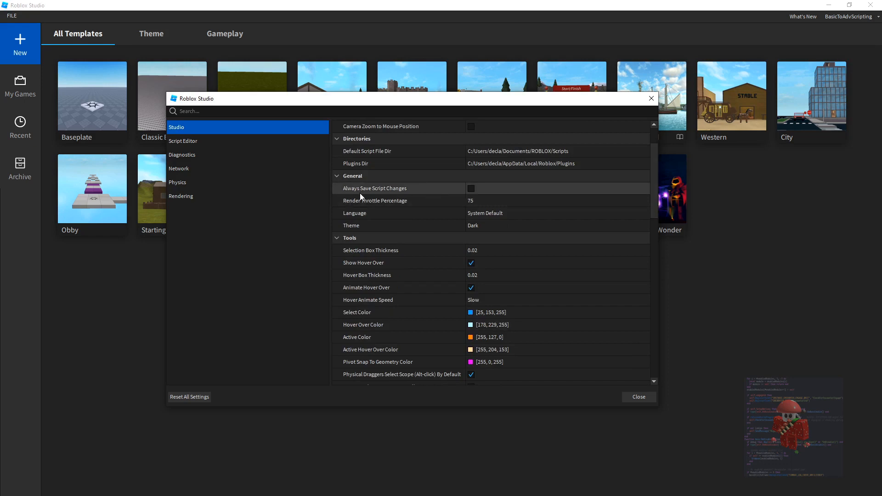
pyautogui.click(487, 193)
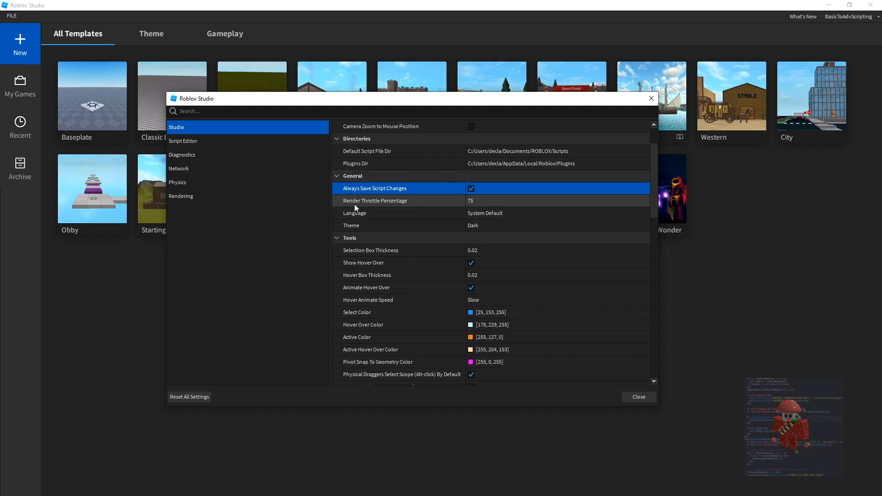
pyautogui.click(450, 228)
pyautogui.click(478, 225)
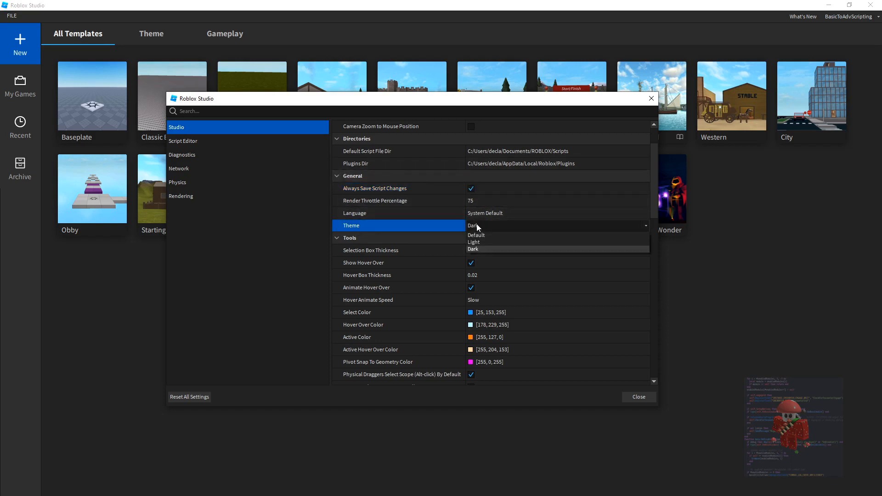
pyautogui.click(479, 225)
# Step: Set the Auto-Recovery Interval to 3 minutes in the Studio settings
pyautogui.moveTo(655, 204); pyautogui.dragTo(655, 227)
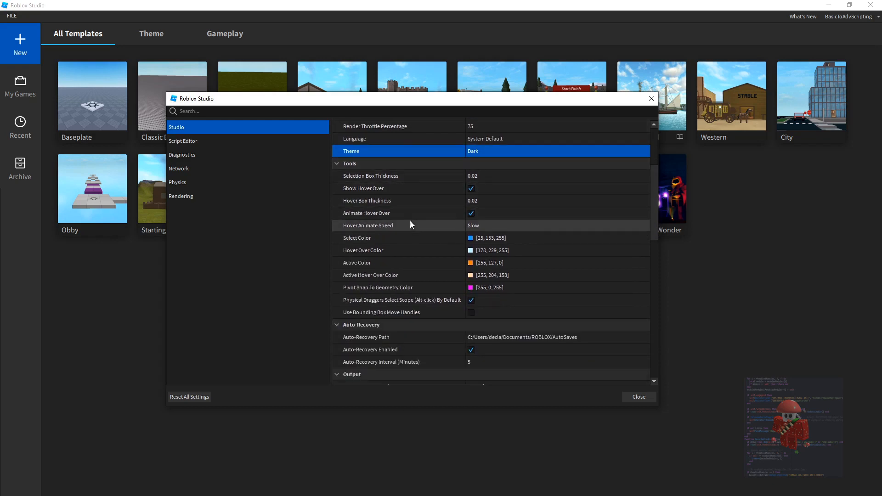
pyautogui.click(647, 218)
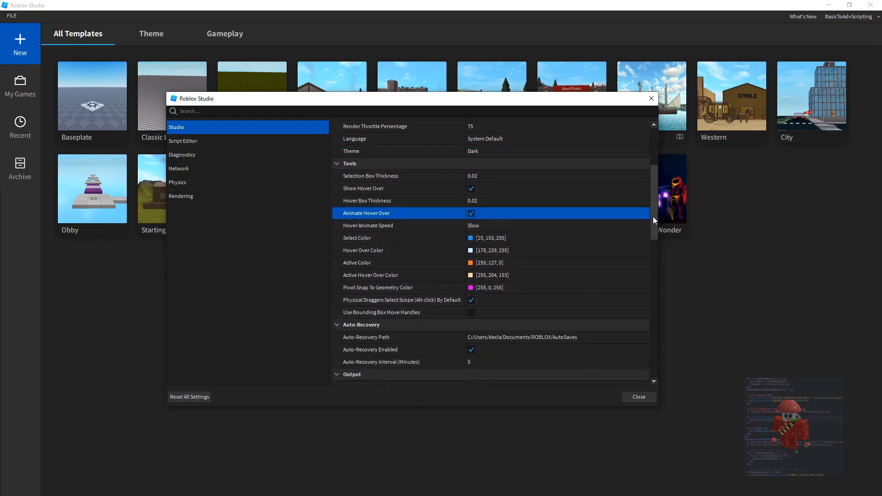
pyautogui.scroll(-1, 652, 217)
pyautogui.moveTo(652, 220); pyautogui.dragTo(646, 255)
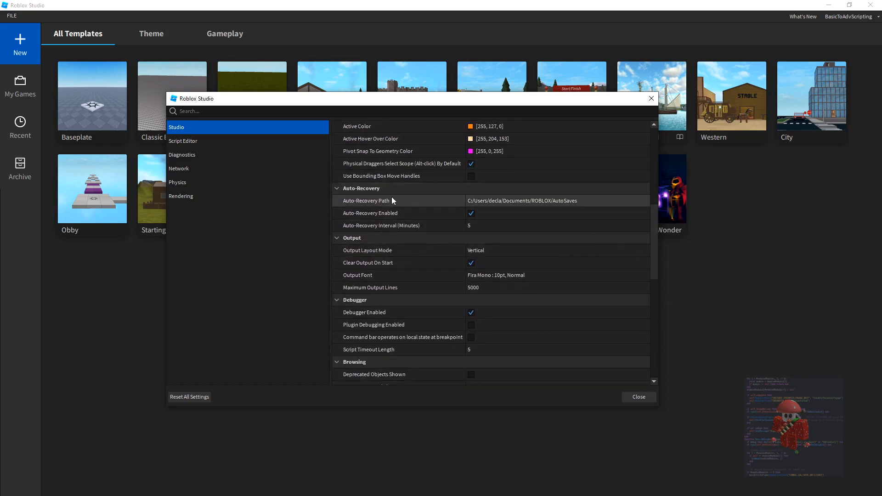
pyautogui.click(431, 225)
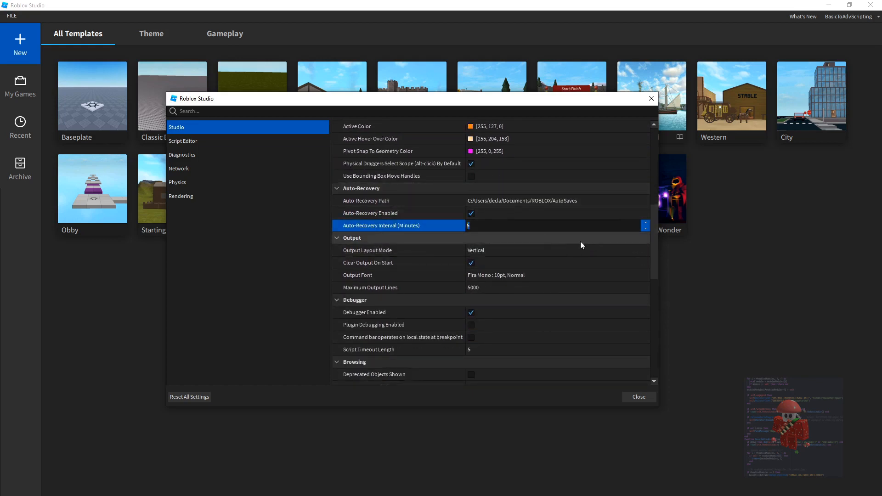
pyautogui.write('3')
pyautogui.press('Return')
pyautogui.scroll(-2, 655, 236)
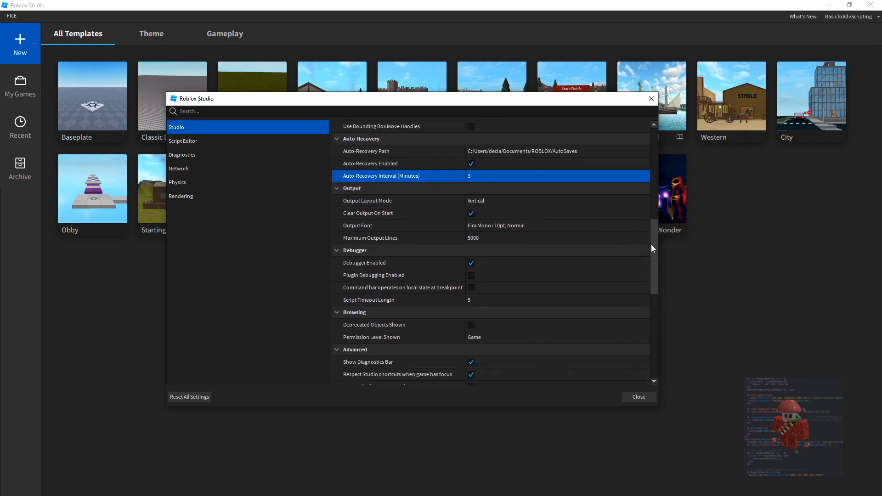
pyautogui.click(473, 176)
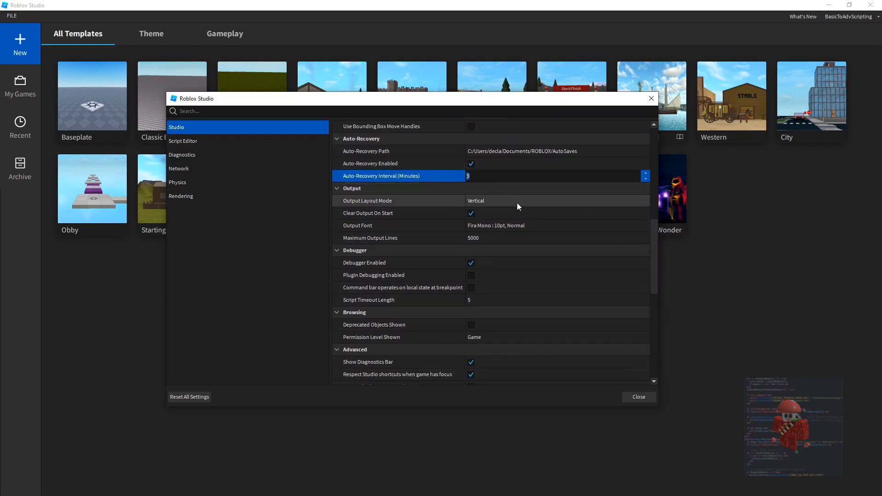
pyautogui.press('Return')
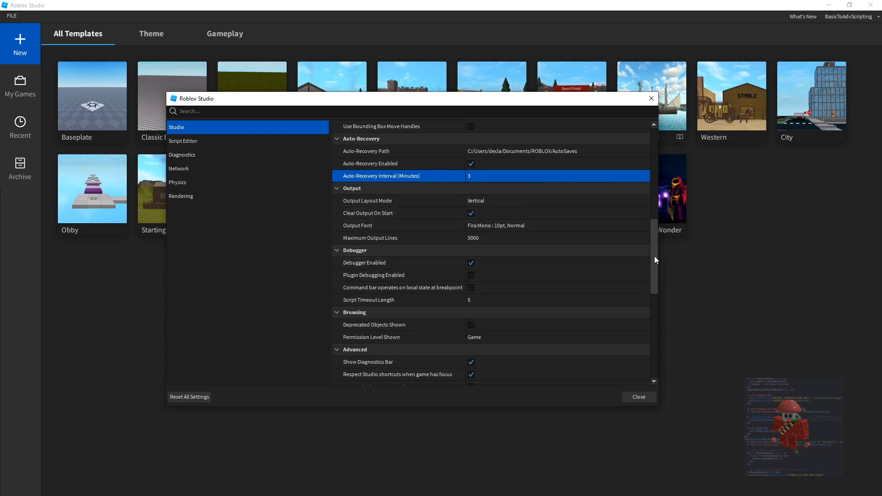
# Step: Try enabling Deprecated Objects Shown in the Browsing settings and turn it off again
pyautogui.moveTo(654, 255); pyautogui.dragTo(654, 277)
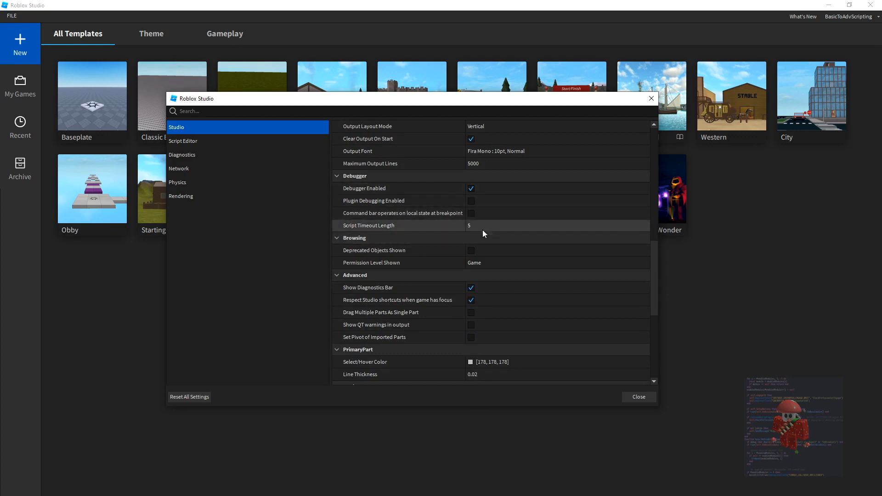
pyautogui.scroll(-2, 613, 258)
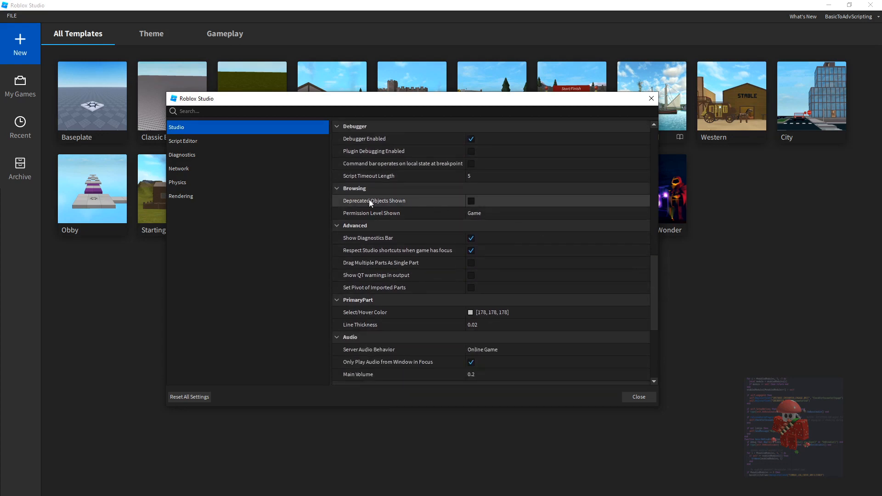
pyautogui.click(481, 205)
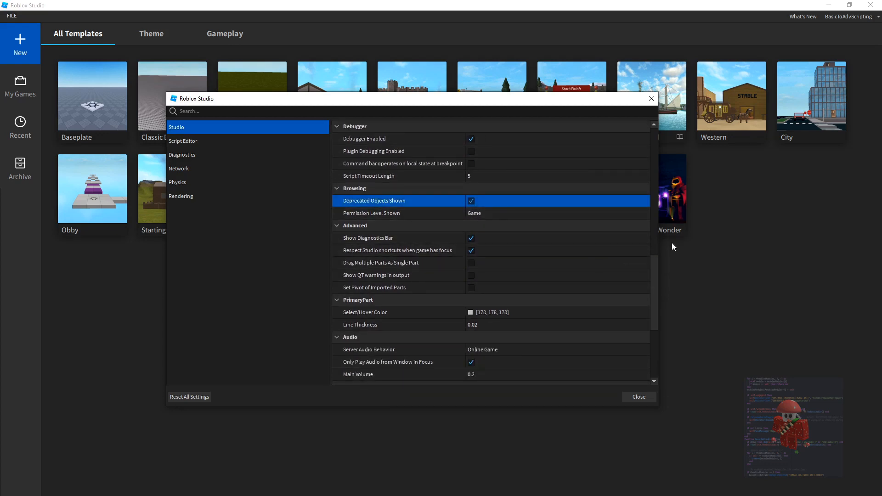
pyautogui.click(473, 202)
# Step: Try a Main Volume of 0.16 in the Audio settings and return it to 0.2
pyautogui.scroll(-1, 630, 264)
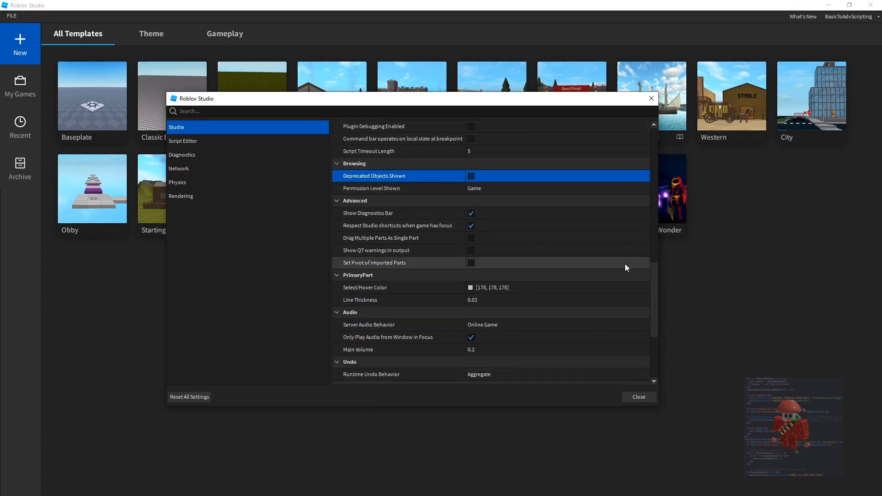
pyautogui.click(409, 214)
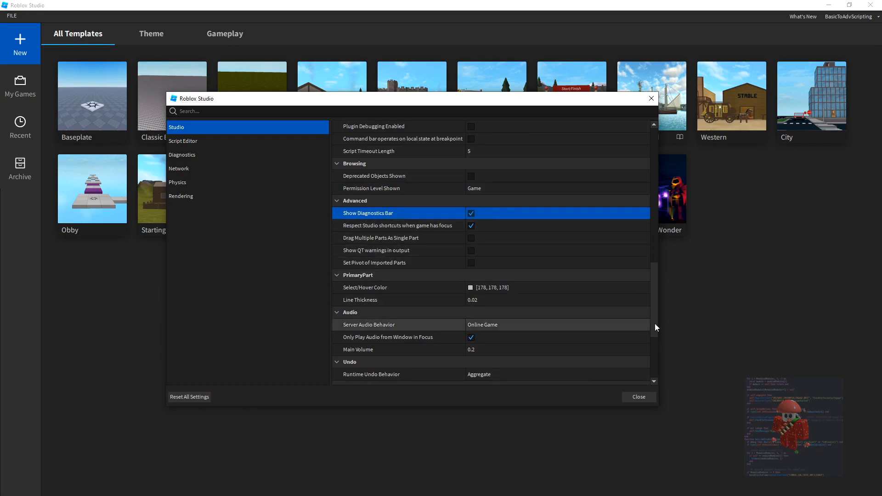
pyautogui.moveTo(655, 289); pyautogui.dragTo(650, 317)
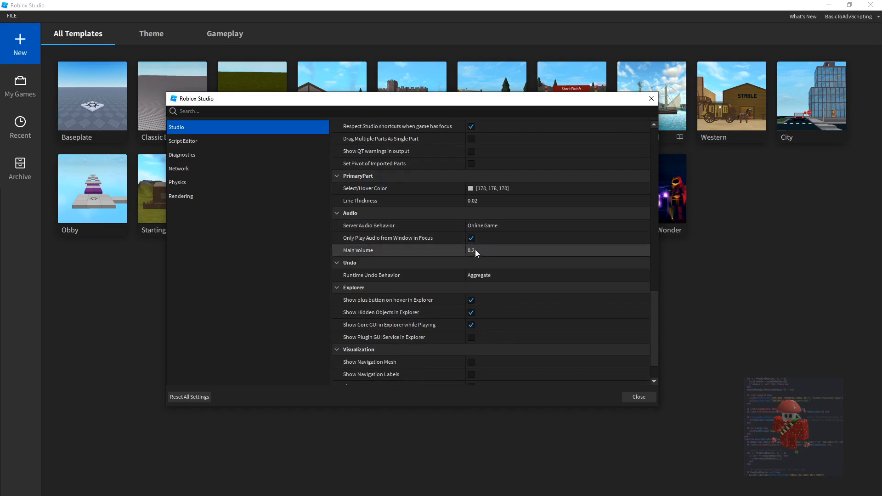
pyautogui.moveTo(651, 306); pyautogui.dragTo(652, 316)
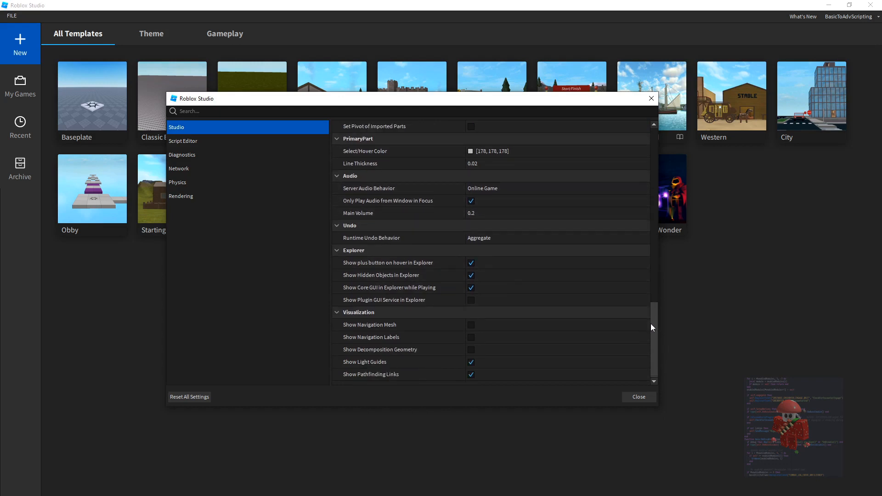
pyautogui.click(385, 216)
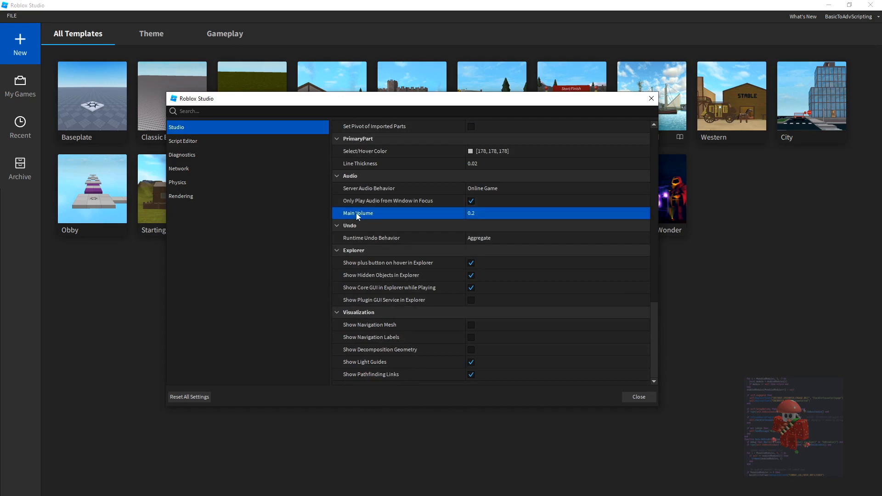
pyautogui.click(506, 212)
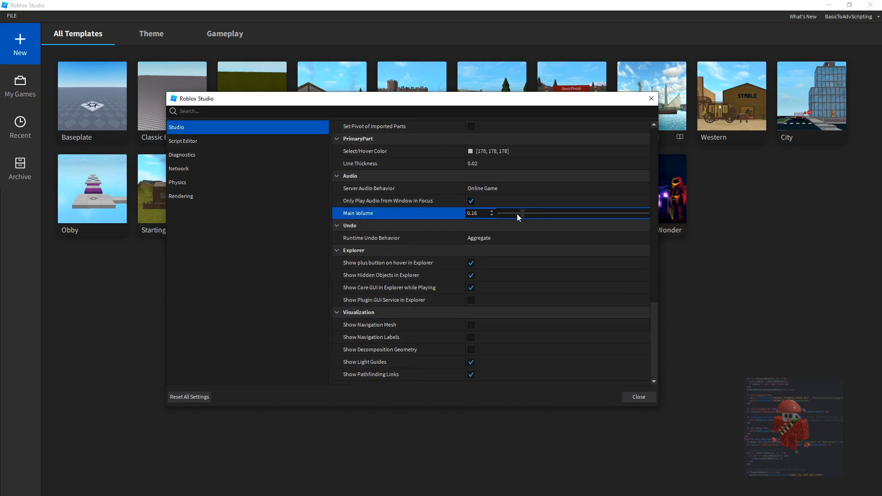
pyautogui.moveTo(516, 214); pyautogui.dragTo(511, 216)
pyautogui.click(491, 212)
pyautogui.click(490, 224)
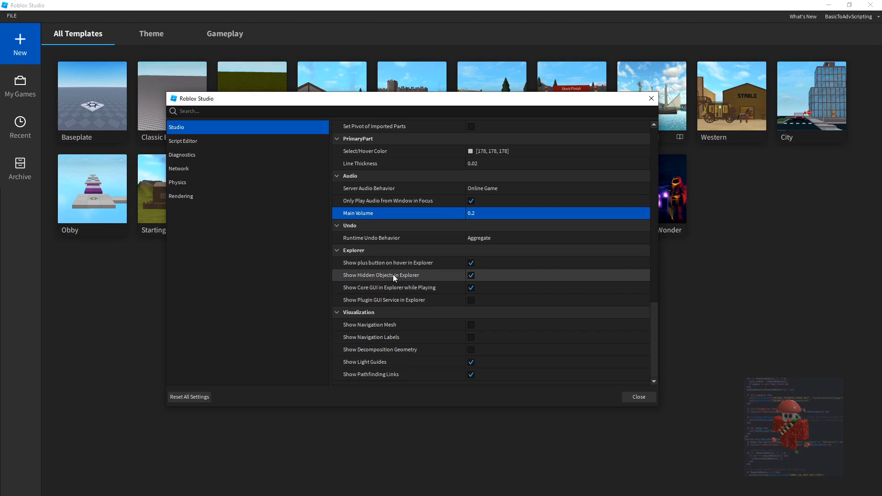
# Step: Disable Show Core GUI in Explorer while Playing and Show Hidden Objects in Explorer
pyautogui.click(362, 288)
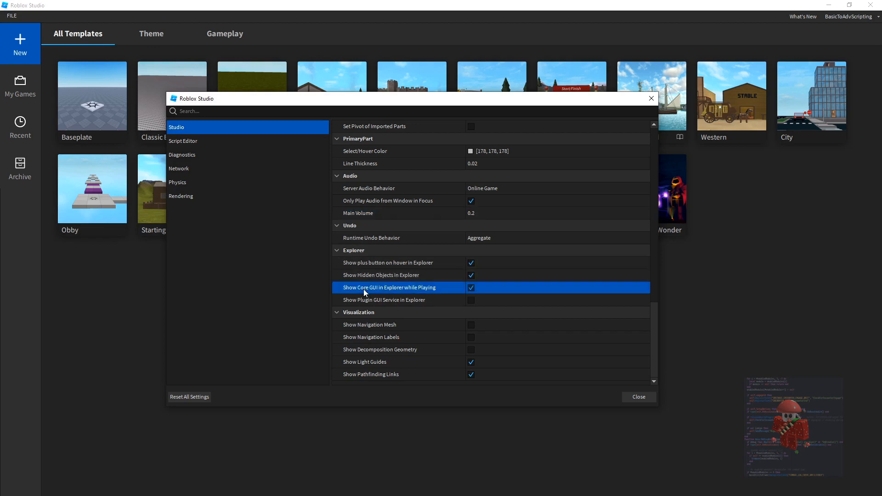
pyautogui.click(473, 288)
pyautogui.click(384, 276)
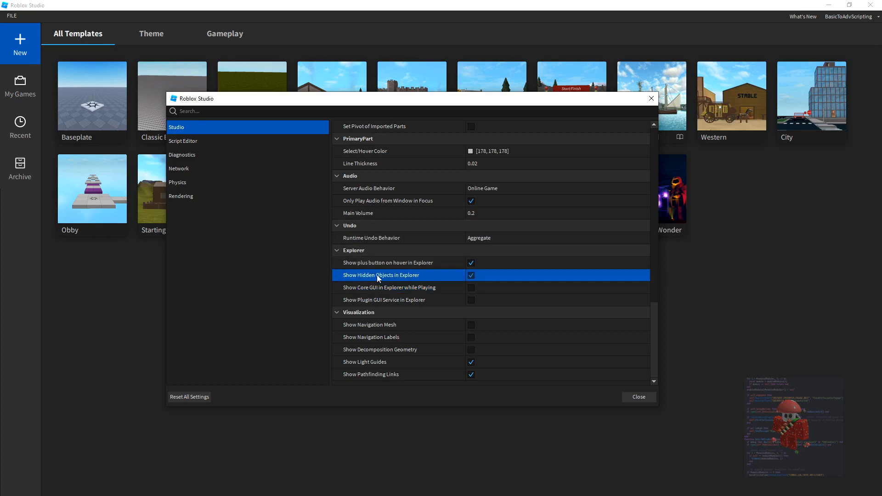
pyautogui.click(471, 275)
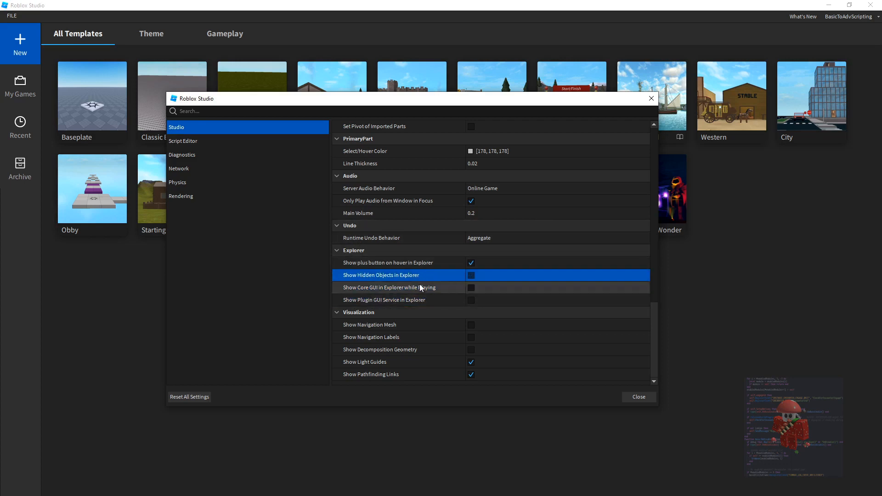
# Step: Examine the Explorer options for plugin GUI, hidden objects and the plus button, and the Visualization options from navigation mesh to pathfinding links
pyautogui.click(419, 300)
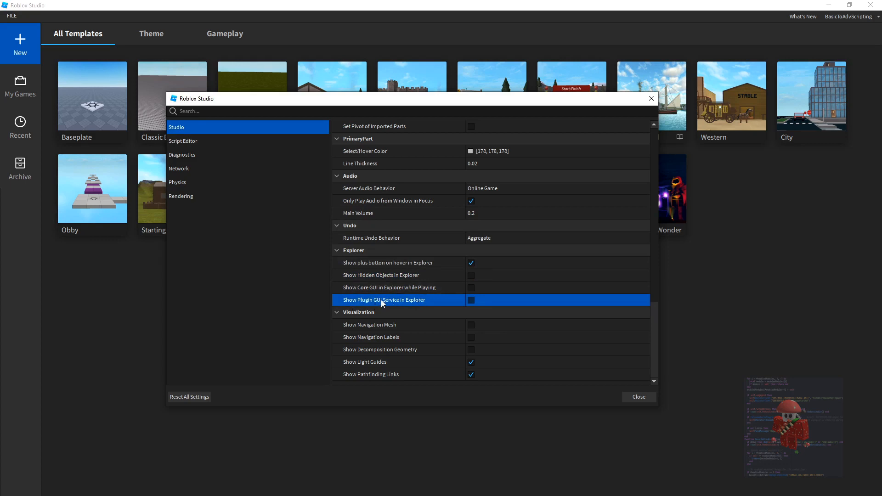
pyautogui.click(404, 275)
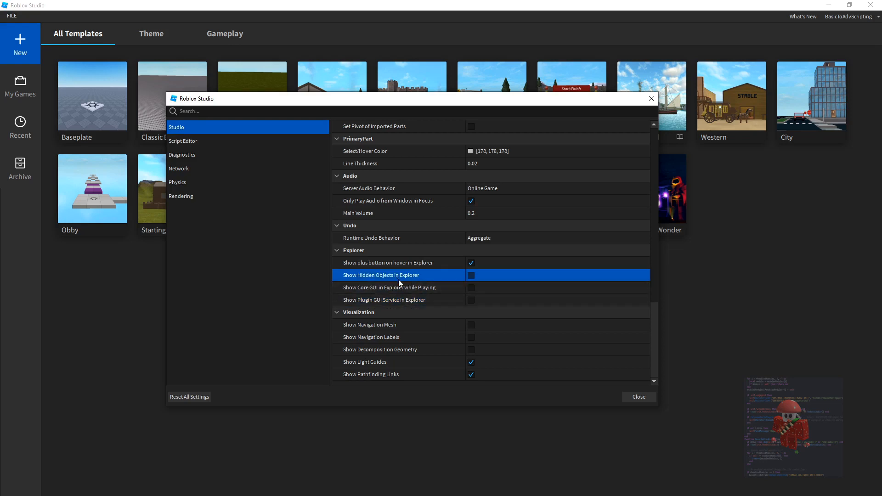
pyautogui.click(379, 266)
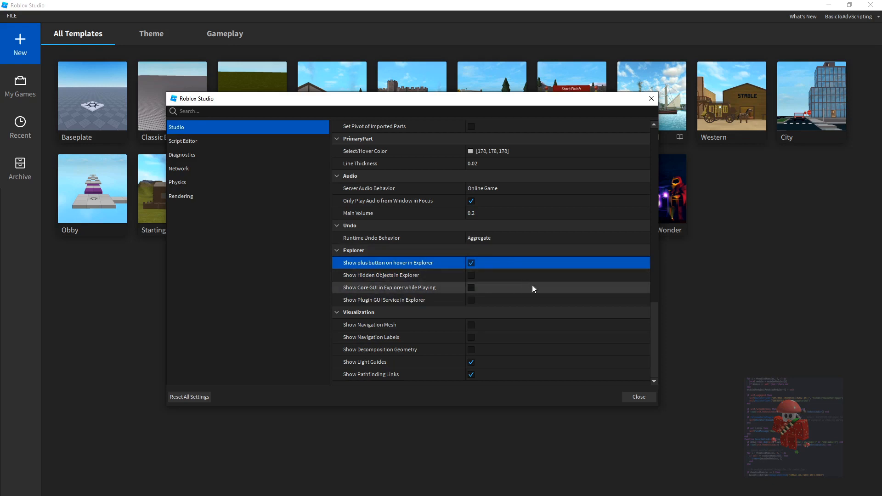
pyautogui.click(400, 328)
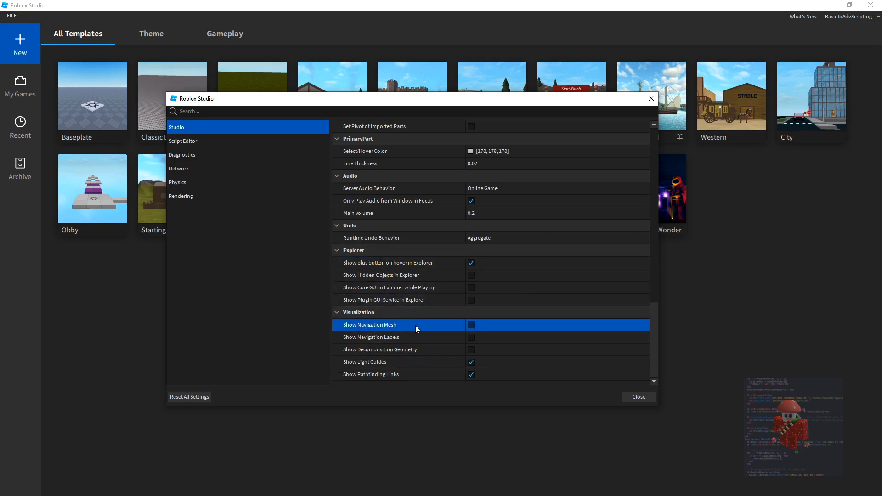
pyautogui.click(393, 339)
pyautogui.click(417, 327)
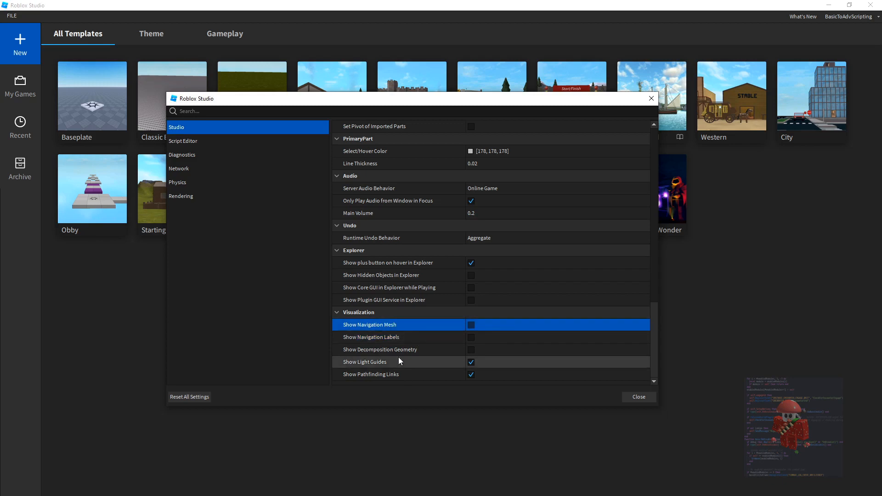
pyautogui.click(382, 351)
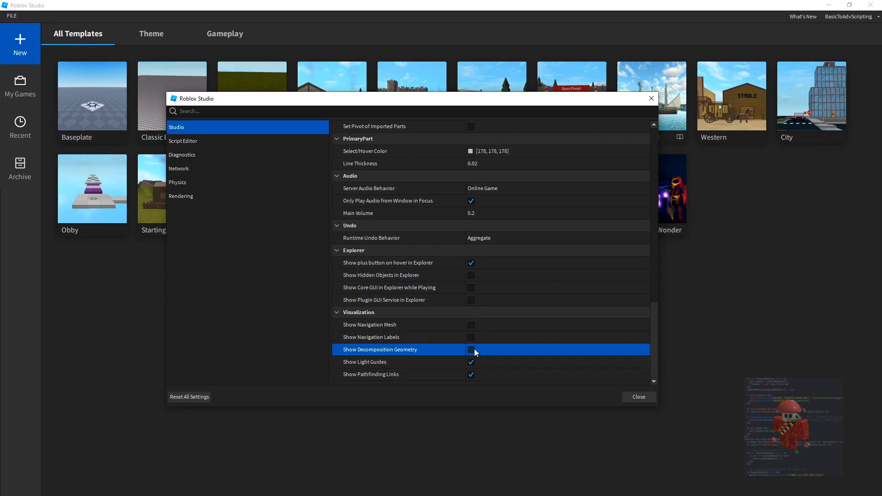
pyautogui.click(426, 364)
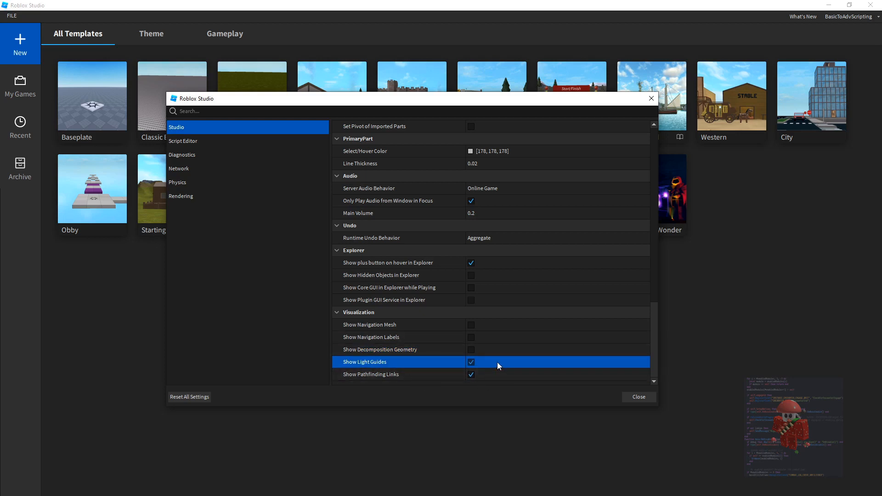
pyautogui.click(368, 375)
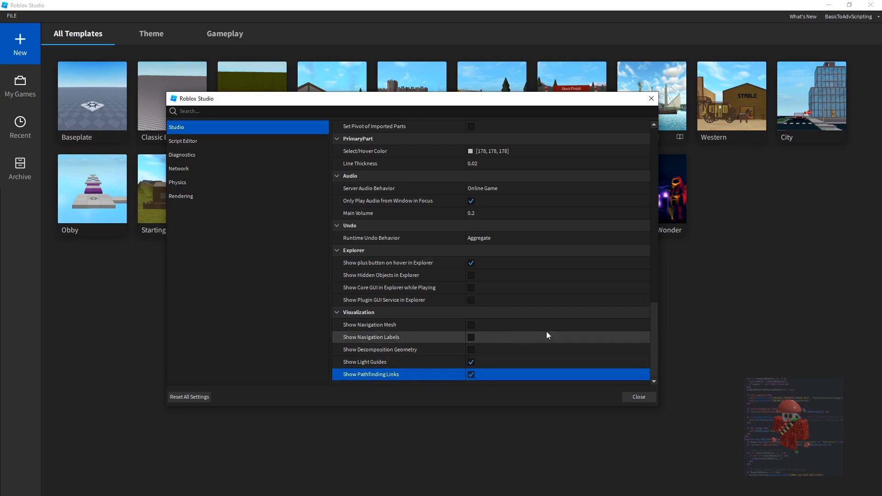
# Step: Close the settings window and restart Studio to apply the changed settings
pyautogui.moveTo(655, 358); pyautogui.dragTo(653, 180)
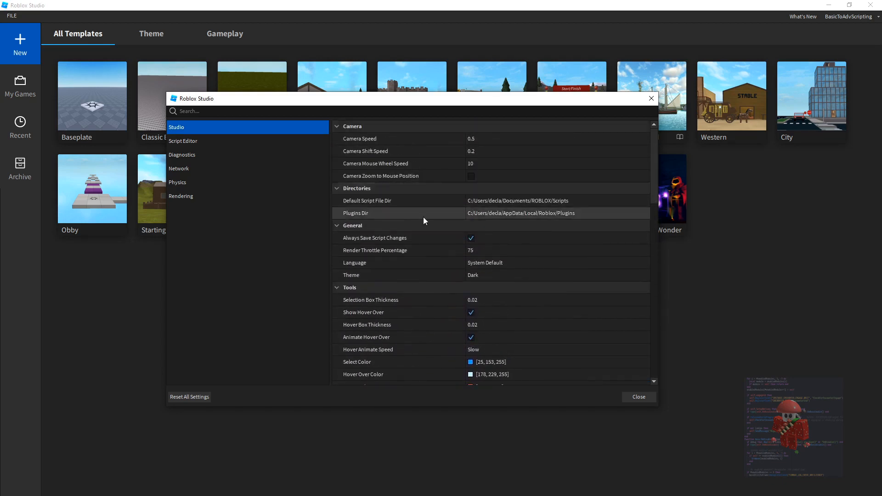
pyautogui.click(640, 397)
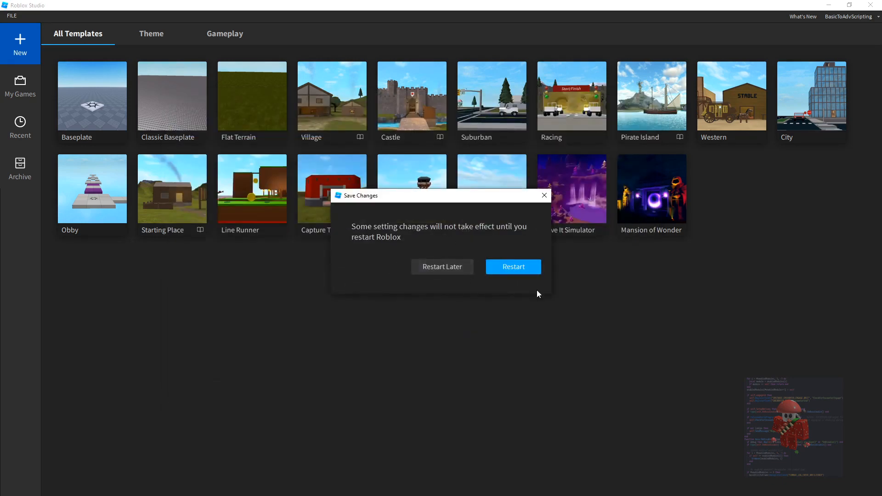
pyautogui.click(511, 270)
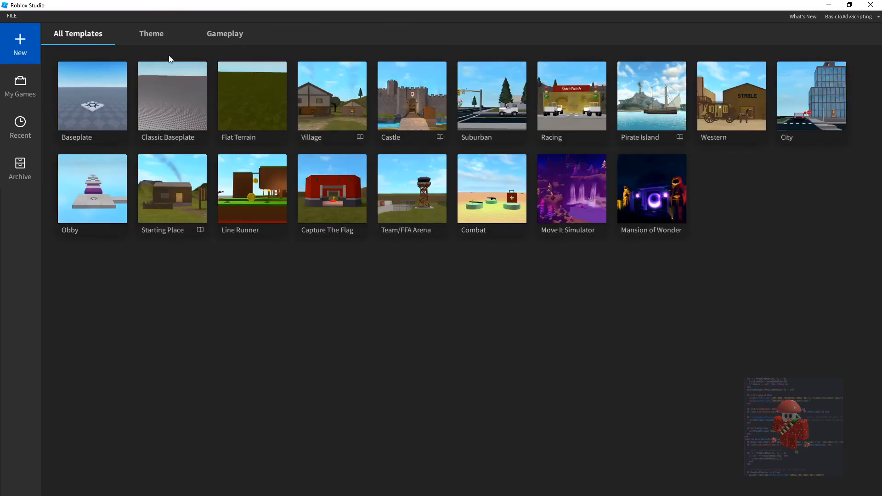
# Step: Look over the My Games list and create a new place from the Classic Baseplate template
pyautogui.click(20, 88)
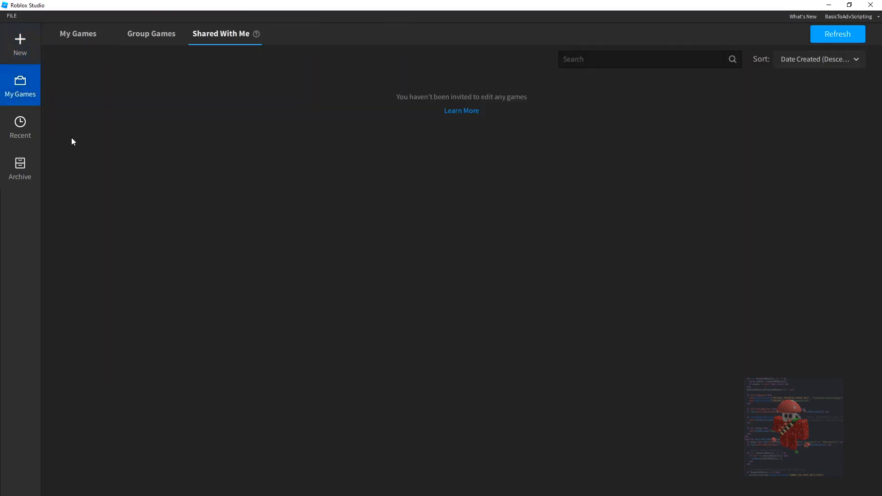
pyautogui.click(70, 47)
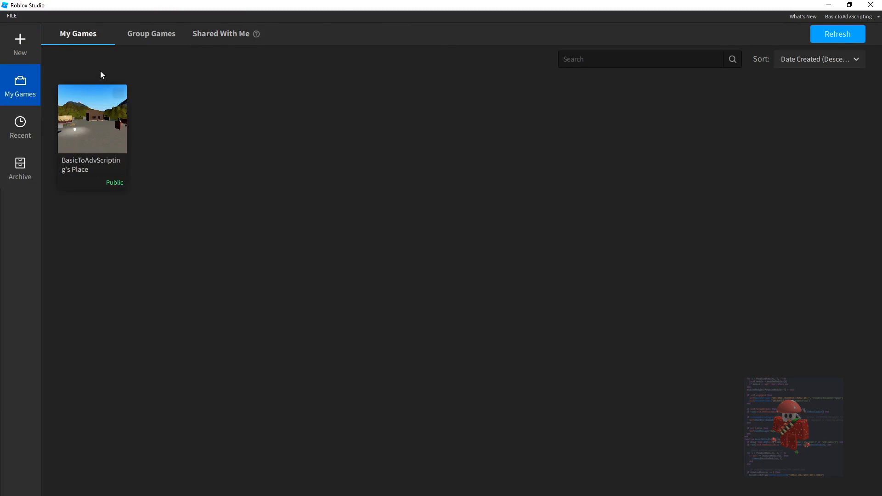
pyautogui.click(20, 44)
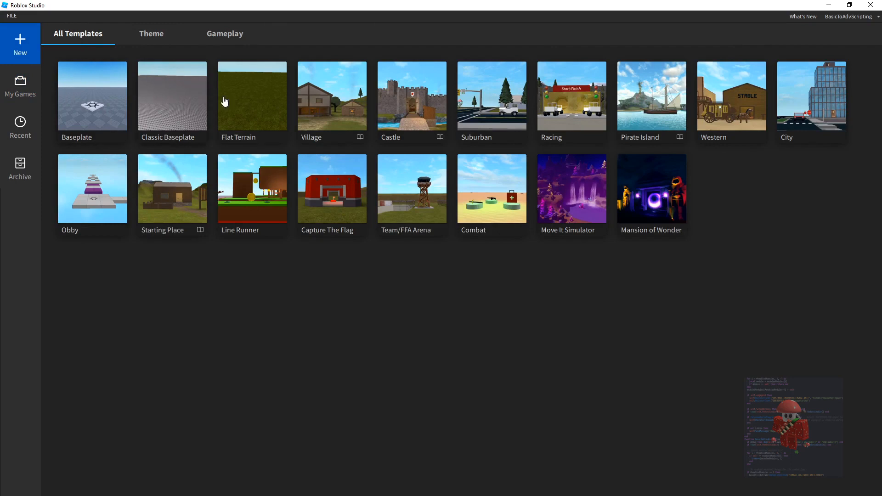
pyautogui.click(182, 110)
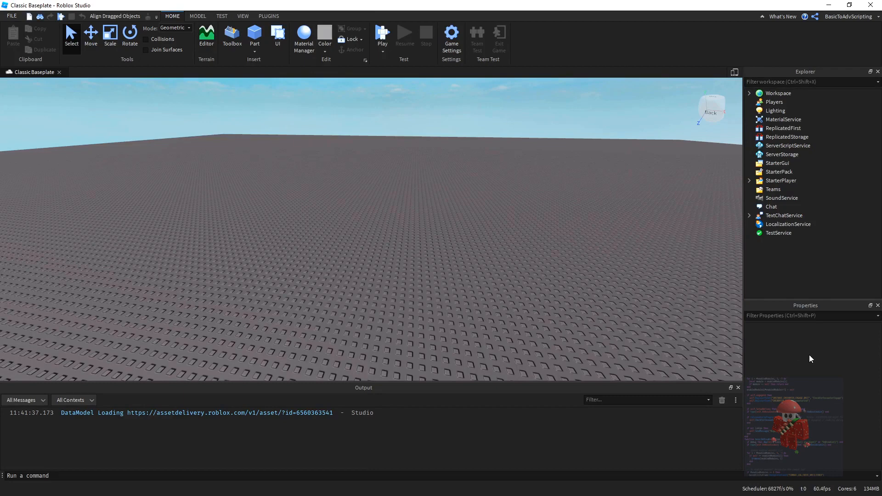
# Step: Try grouping Properties and Explorer in one tabbed panel, then dock Properties below Explorer and make Explorer taller
pyautogui.moveTo(793, 305); pyautogui.dragTo(803, 222)
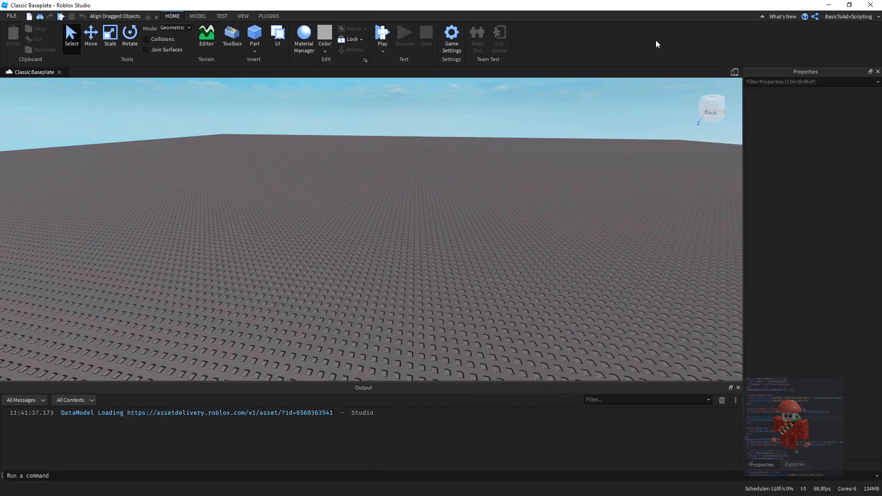
pyautogui.click(794, 464)
pyautogui.moveTo(784, 466); pyautogui.dragTo(763, 469)
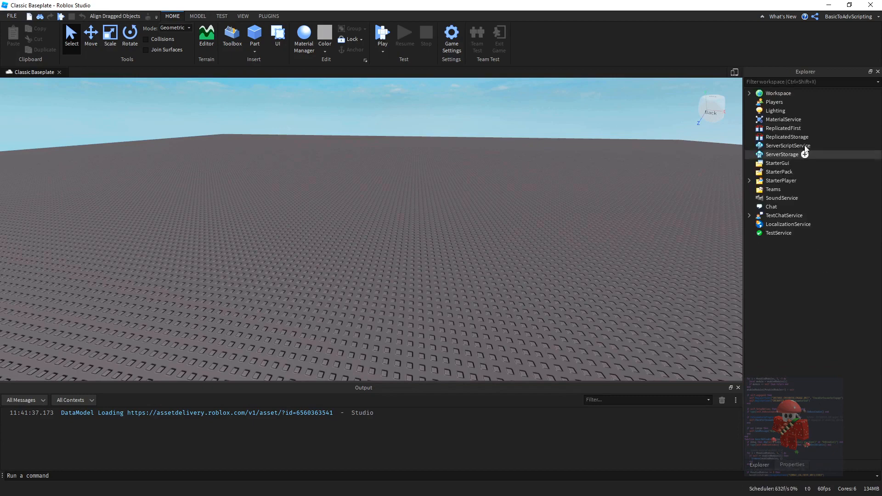
pyautogui.moveTo(777, 70); pyautogui.dragTo(784, 122)
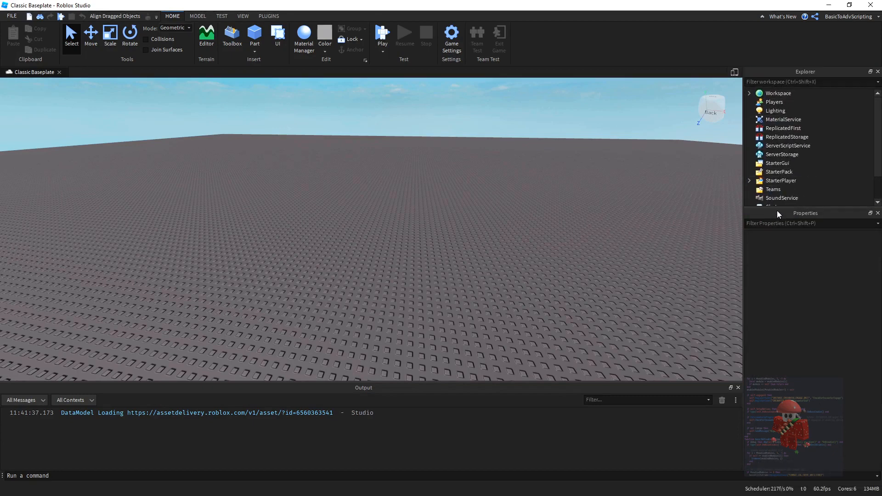
pyautogui.moveTo(777, 211); pyautogui.dragTo(778, 260)
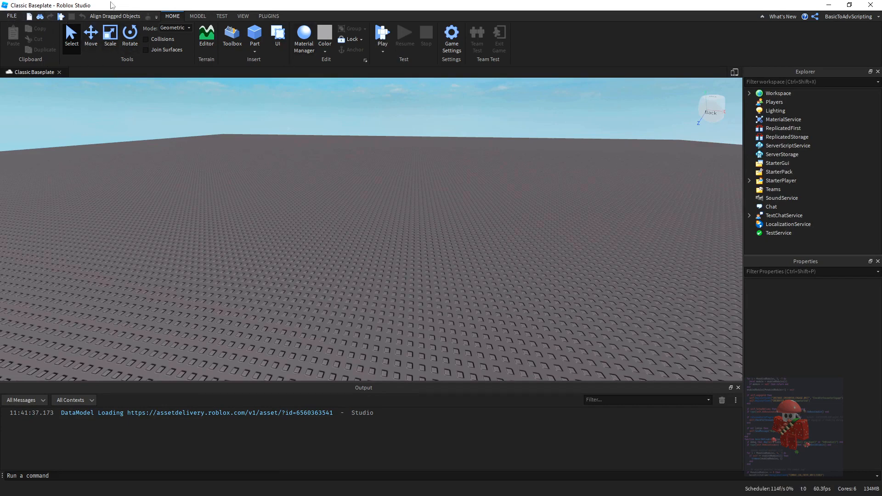
# Step: Review the Quick Access Toolbar customization options, use Quick Open to find ReplicatedStorage, and deselect it
pyautogui.click(156, 17)
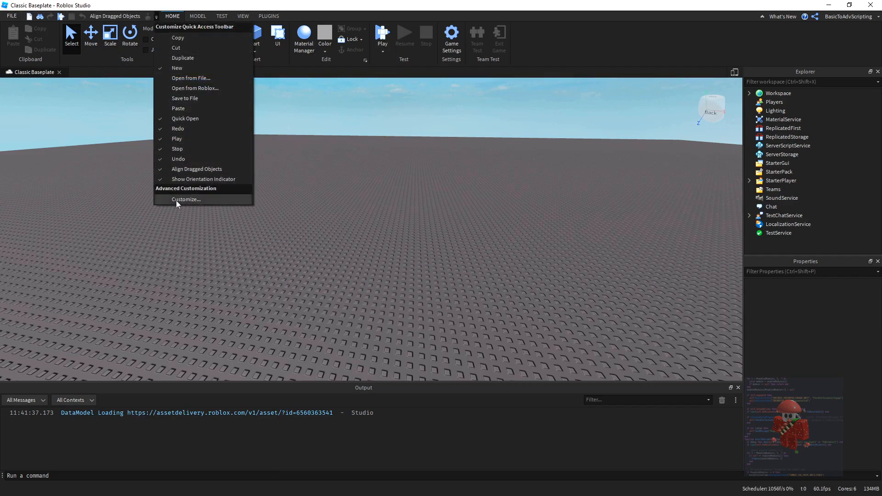
pyautogui.click(152, 18)
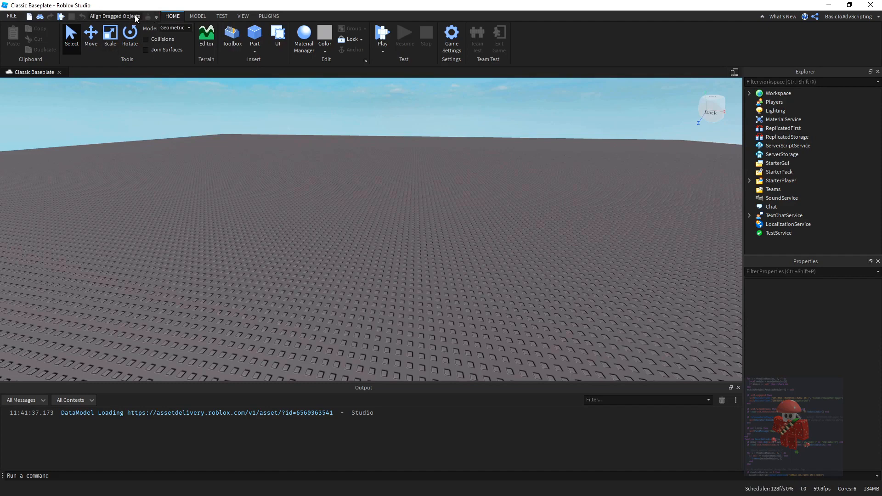
pyautogui.click(41, 18)
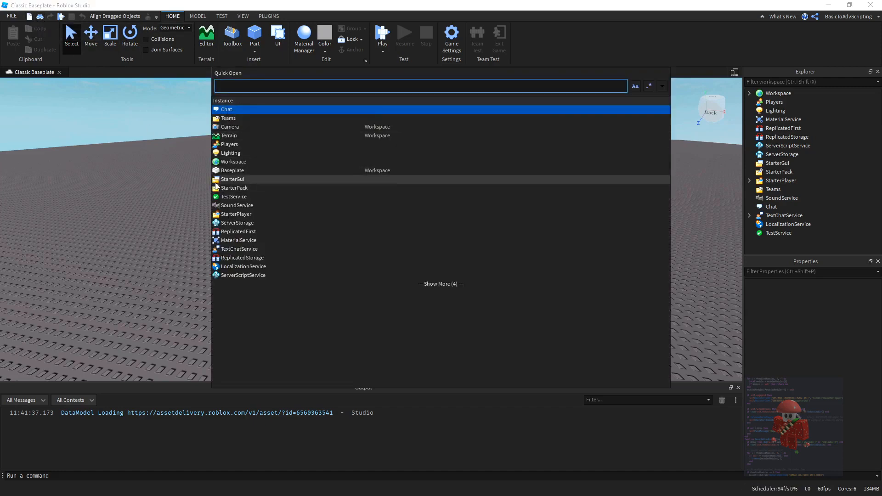
pyautogui.click(239, 258)
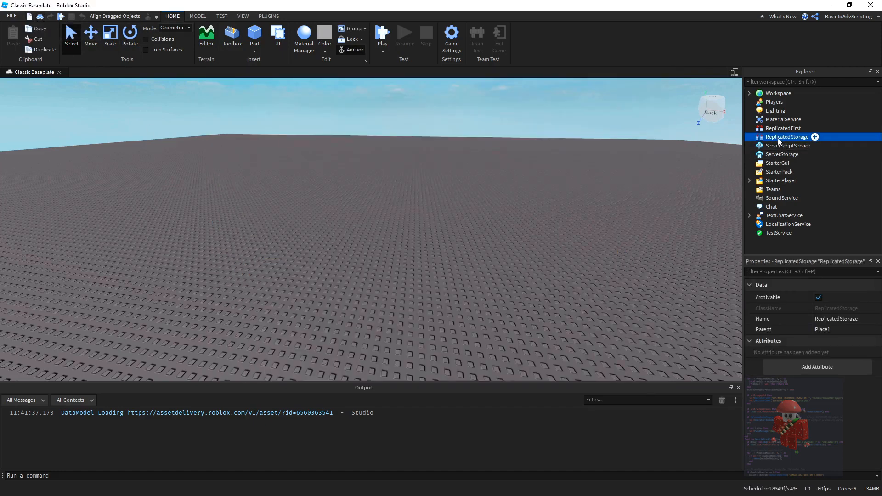
pyautogui.click(675, 125)
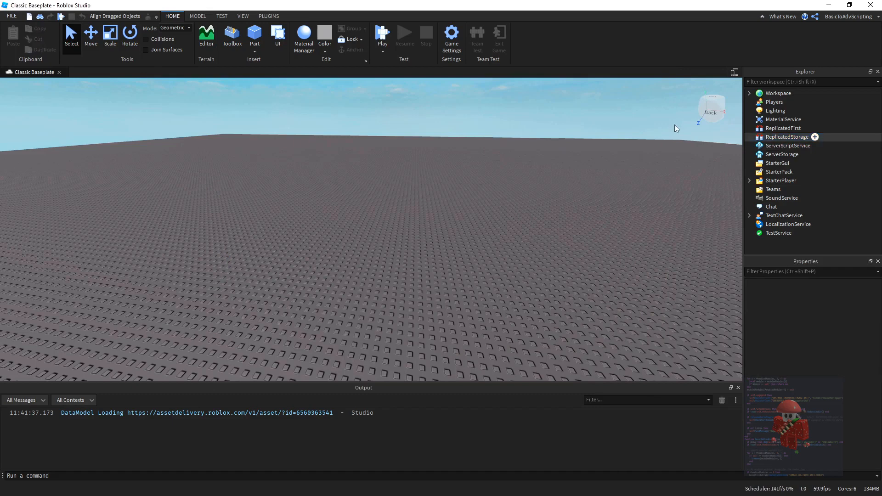
# Step: Playtest the baseplate, look around the character, and stop the test
pyautogui.click(62, 16)
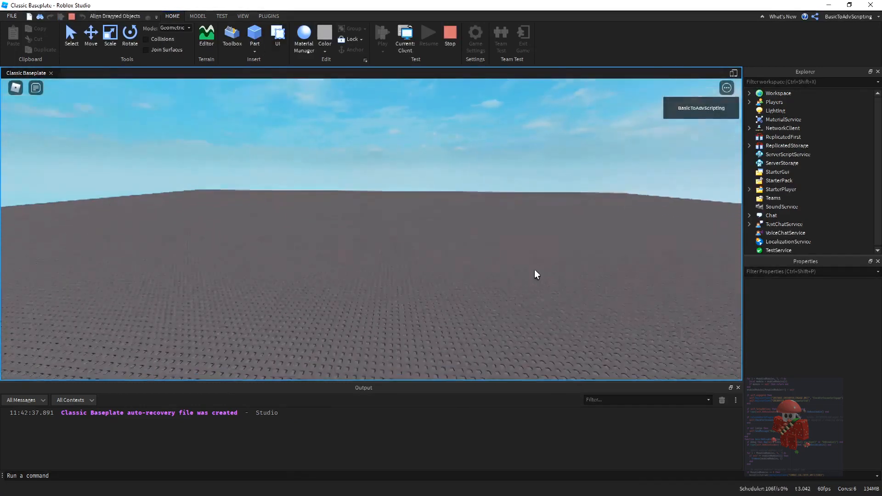
pyautogui.moveTo(504, 256); pyautogui.dragTo(503, 250, button='right')
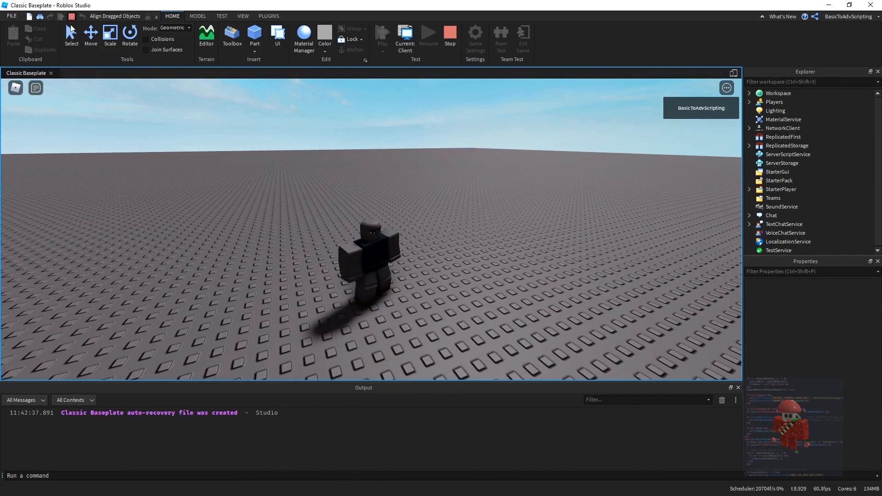
pyautogui.hotkey('shift', 'F5')
pyautogui.moveTo(221, 142); pyautogui.dragTo(221, 144, button='right')
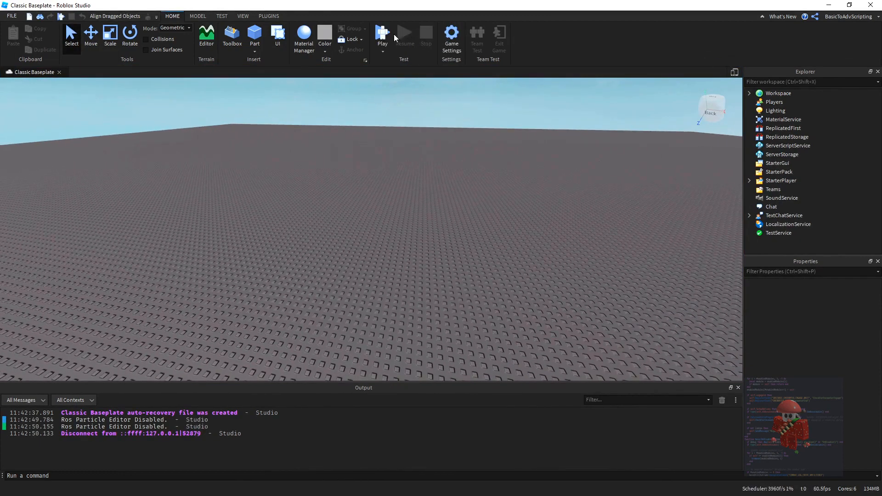
pyautogui.click(218, 17)
pyautogui.click(167, 18)
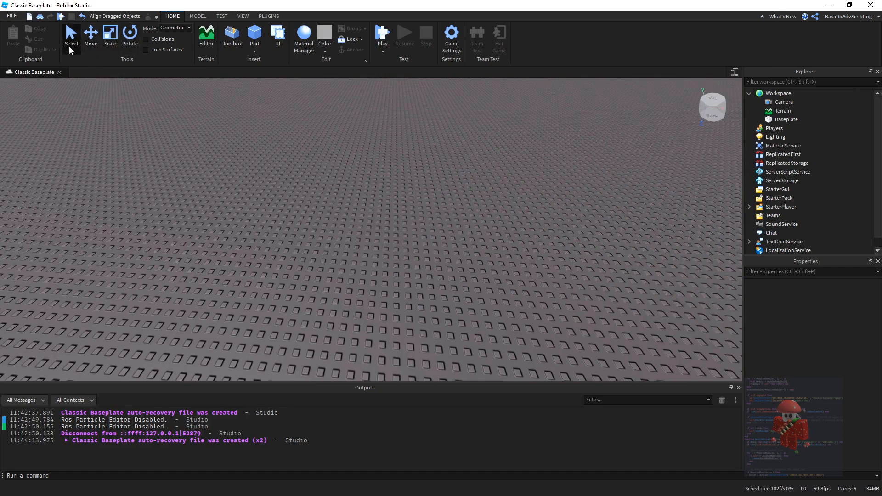
# Step: Try the Scale and Rotate tools and the Physical mode, then return to Geometric mode and the Select tool
pyautogui.click(110, 36)
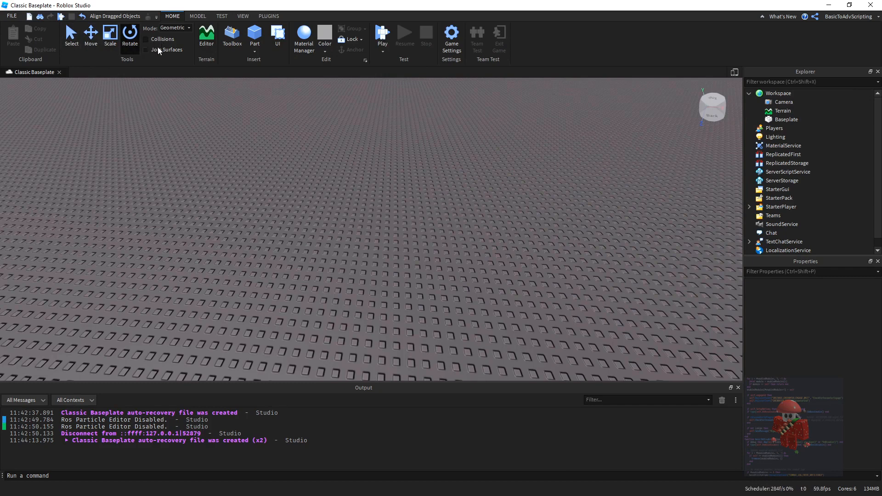
pyautogui.click(179, 28)
pyautogui.click(177, 43)
pyautogui.click(177, 29)
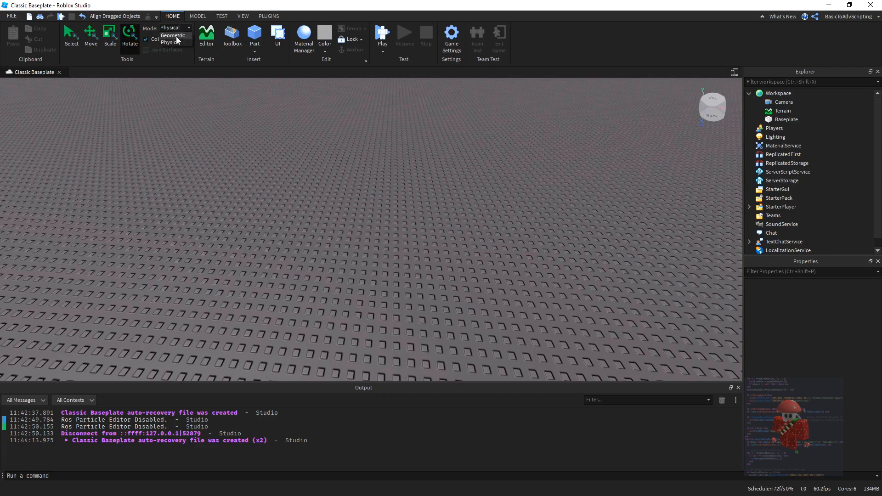
pyautogui.click(177, 36)
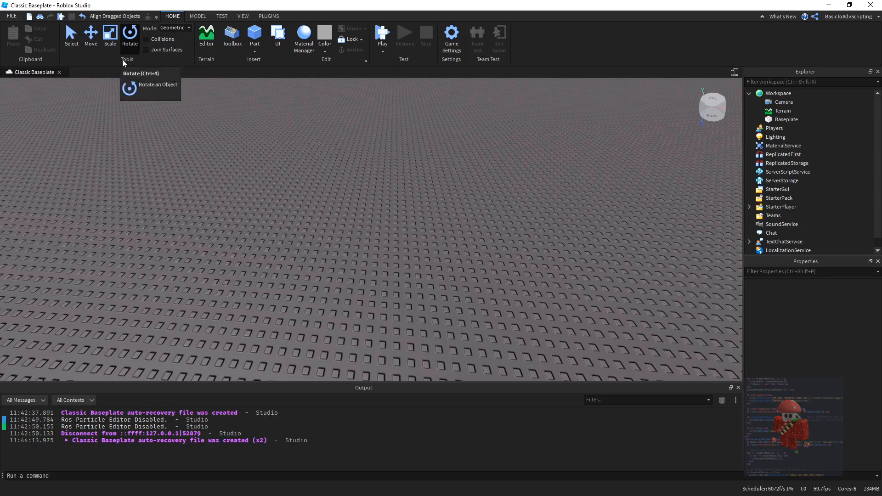
pyautogui.click(75, 37)
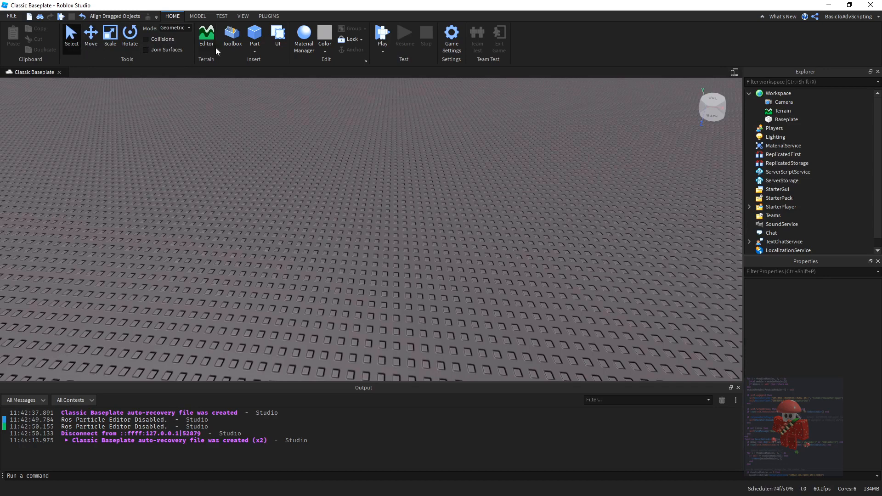
# Step: Insert a block part on the baseplate, duplicate it, and group the two parts into a model
pyautogui.click(254, 36)
pyautogui.moveTo(354, 226); pyautogui.dragTo(343, 268)
pyautogui.hotkey('ctrl', 'd')
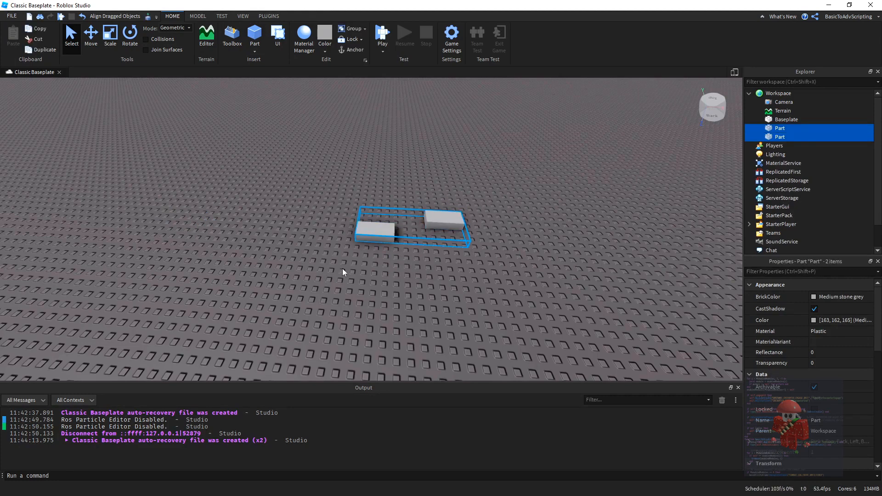
pyautogui.hotkey('ctrl', 'g')
# Step: Move the grouped model freely a short way across the baseplate and deselect it
pyautogui.moveTo(444, 217); pyautogui.dragTo(425, 193)
pyautogui.moveTo(347, 214); pyautogui.dragTo(339, 245)
pyautogui.click(322, 239)
pyautogui.press('w')
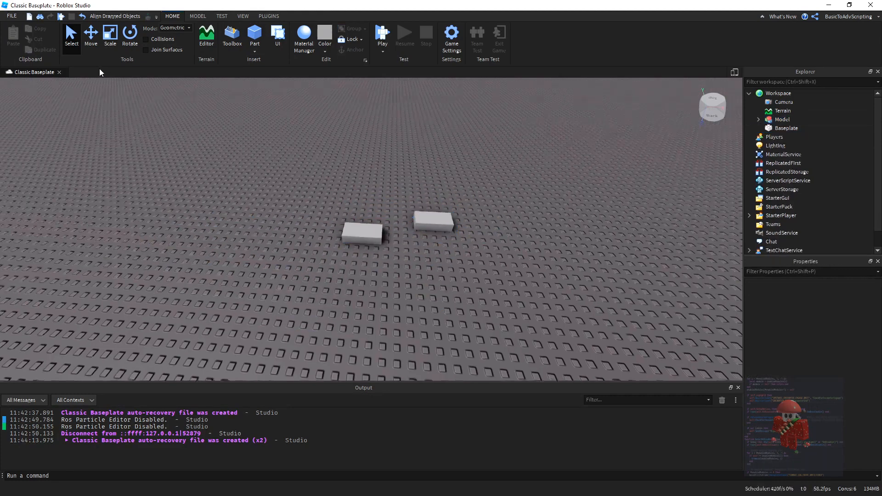
# Step: Use the Move tool to shift the two-part model along its axes on the baseplate
pyautogui.click(93, 47)
pyautogui.press('w')
pyautogui.click(452, 217)
pyautogui.moveTo(467, 226); pyautogui.dragTo(486, 229)
pyautogui.moveTo(433, 269); pyautogui.dragTo(433, 239)
pyautogui.moveTo(408, 205)
pyautogui.mouseDown()
pyautogui.moveTo(315, 204)
pyautogui.moveTo(414, 206)
pyautogui.mouseUp()
pyautogui.moveTo(434, 167)
pyautogui.mouseDown()
pyautogui.moveTo(435, 131)
pyautogui.moveTo(434, 160)
pyautogui.mouseUp()
pyautogui.moveTo(416, 213); pyautogui.dragTo(380, 212)
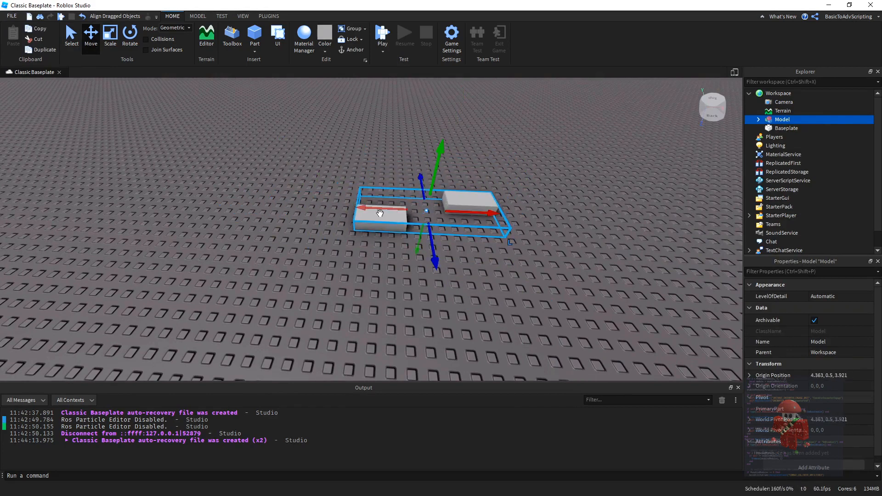
# Step: Scale the model up and rotate it 70 degrees about its vertical axis
pyautogui.moveTo(305, 144); pyautogui.dragTo(322, 145, button='right')
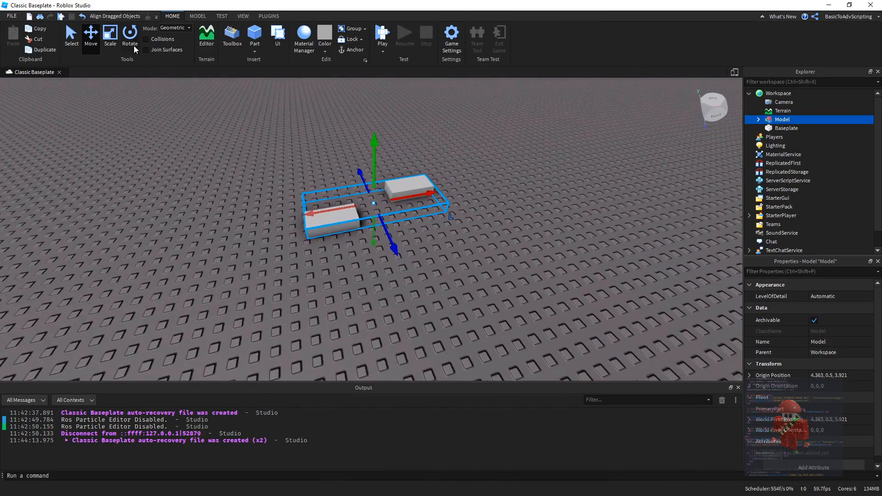
pyautogui.click(113, 41)
pyautogui.moveTo(374, 184)
pyautogui.mouseDown()
pyautogui.moveTo(372, 165)
pyautogui.moveTo(370, 192)
pyautogui.moveTo(375, 177)
pyautogui.mouseUp()
pyautogui.click(130, 44)
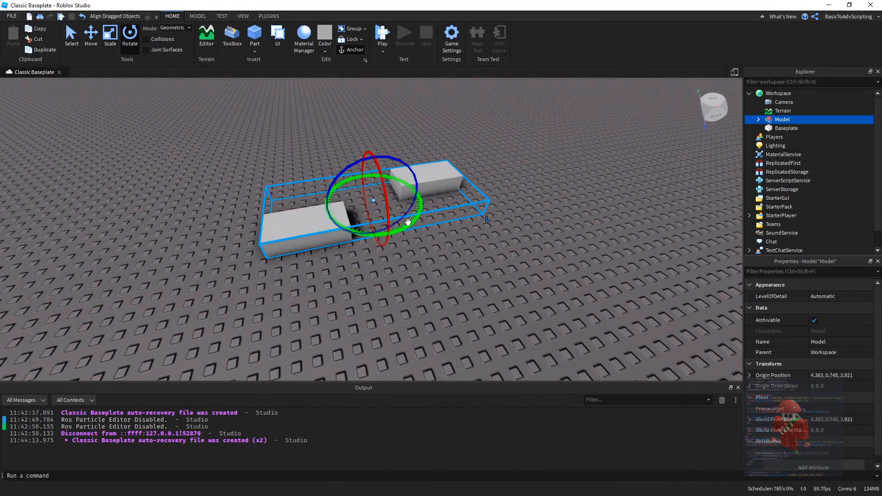
pyautogui.moveTo(405, 229); pyautogui.dragTo(433, 184)
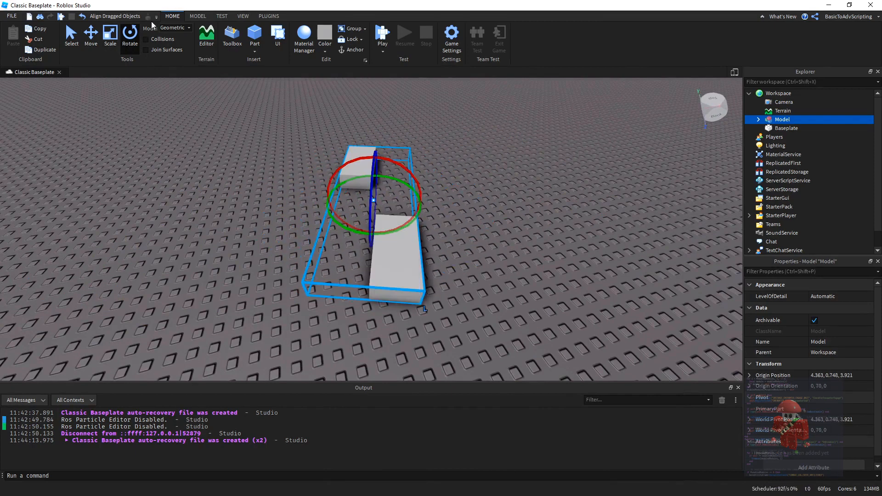
# Step: Adjust the model with the Transform tool to an origin height of about 1.16 studs, toggle the tool's grid, and deselect the model
pyautogui.click(198, 16)
pyautogui.click(92, 44)
pyautogui.moveTo(429, 178); pyautogui.dragTo(410, 197, button='right')
pyautogui.scroll(-1, 411, 197)
pyautogui.moveTo(446, 164)
pyautogui.mouseDown()
pyautogui.moveTo(417, 144)
pyautogui.moveTo(453, 158)
pyautogui.mouseUp()
pyautogui.moveTo(319, 343); pyautogui.dragTo(485, 247)
pyautogui.moveTo(359, 163)
pyautogui.mouseDown()
pyautogui.moveTo(360, 122)
pyautogui.moveTo(363, 165)
pyautogui.moveTo(361, 158)
pyautogui.mouseUp()
pyautogui.click(21, 108)
pyautogui.click(21, 109)
pyautogui.moveTo(406, 147); pyautogui.dragTo(407, 152, button='right')
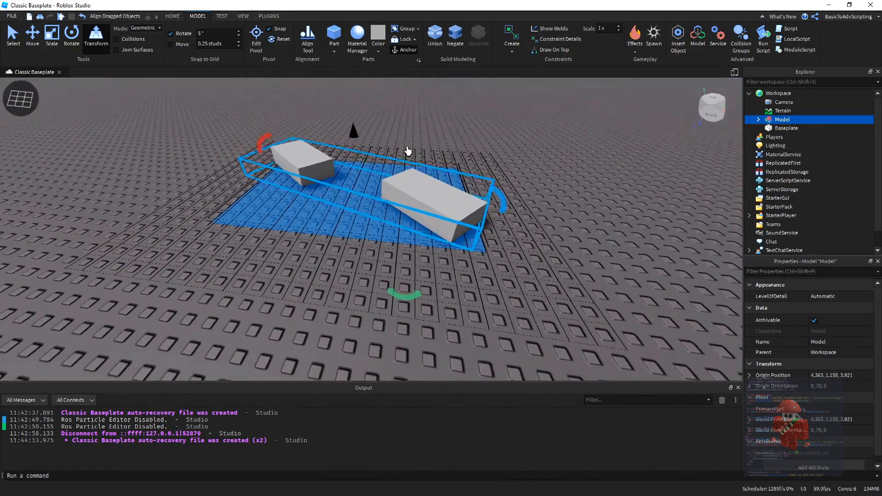
pyautogui.scroll(-2, 404, 148)
pyautogui.click(355, 92)
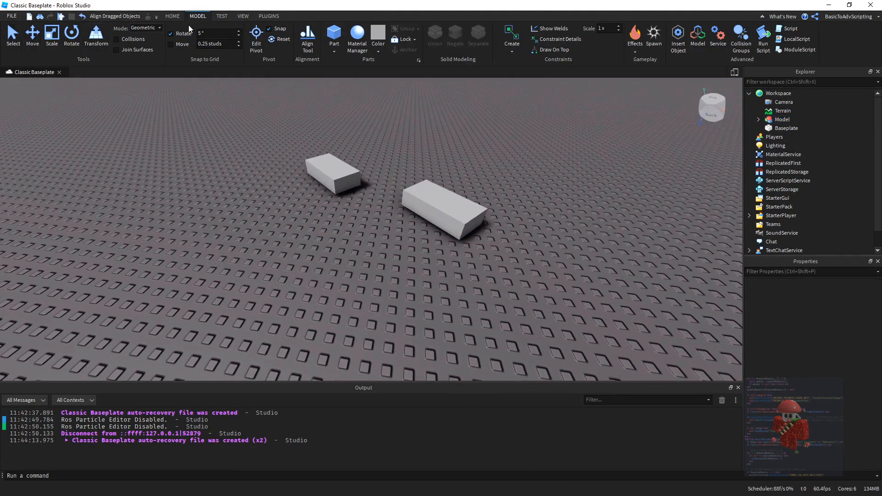
# Step: Reposition the model nearer on the baseplate with the Select tool and ungroup it into its two parts
pyautogui.click(172, 16)
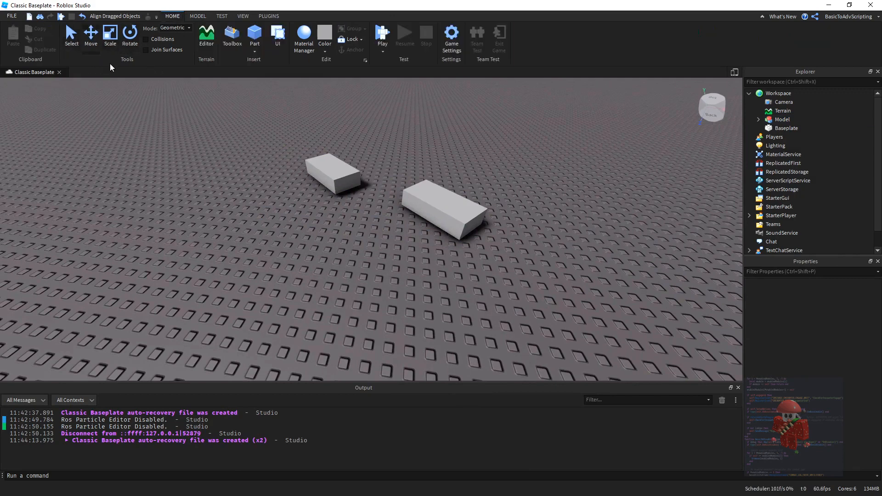
pyautogui.click(65, 28)
pyautogui.moveTo(337, 182); pyautogui.dragTo(322, 214)
pyautogui.hotkey('ctrl', 'u')
pyautogui.click(234, 140)
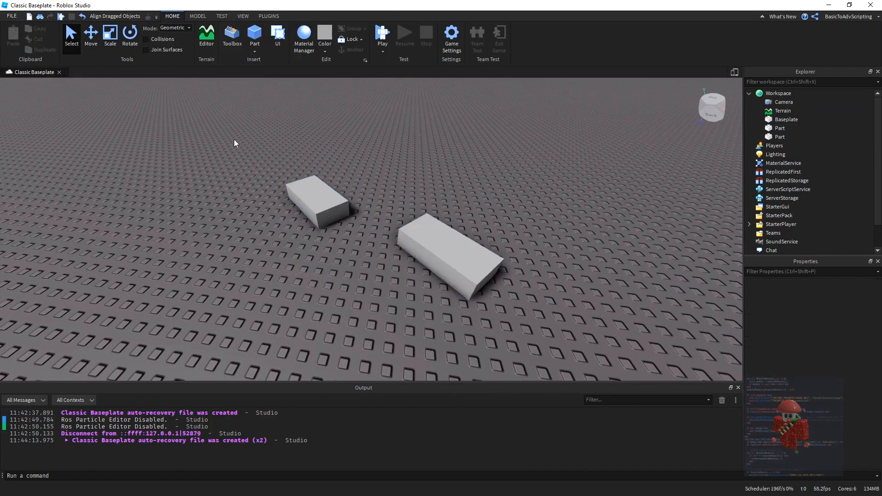
# Step: Move one ungrouped part on its own, turn on Collisions, and bring it up against the other part
pyautogui.moveTo(235, 140); pyautogui.dragTo(294, 151, button='right')
pyautogui.moveTo(429, 217); pyautogui.dragTo(456, 258)
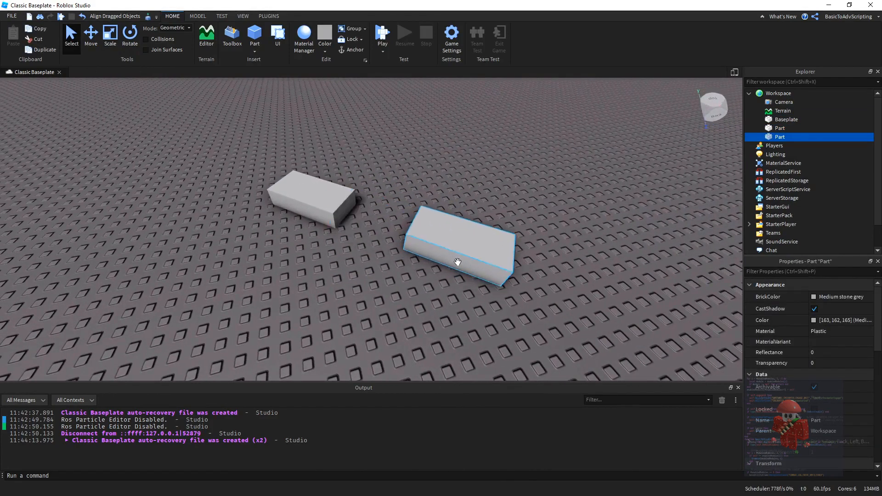
pyautogui.click(233, 86)
pyautogui.moveTo(338, 162); pyautogui.dragTo(391, 170, button='right')
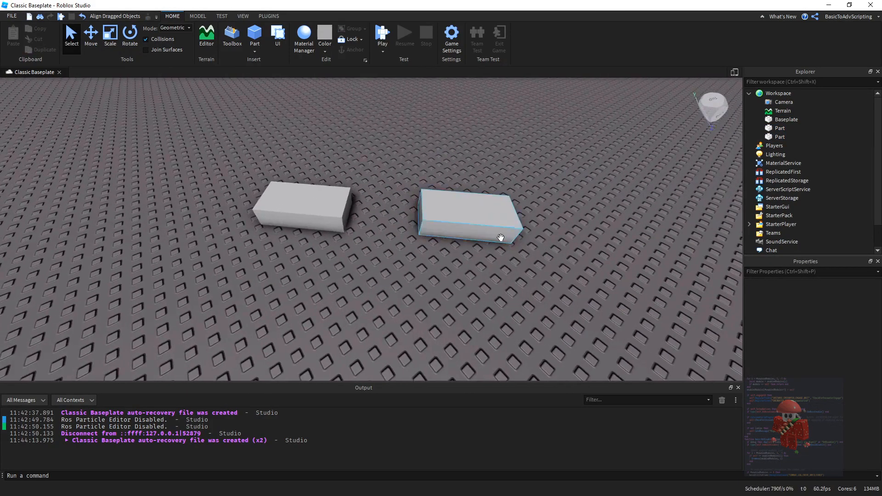
pyautogui.moveTo(501, 237); pyautogui.dragTo(454, 241)
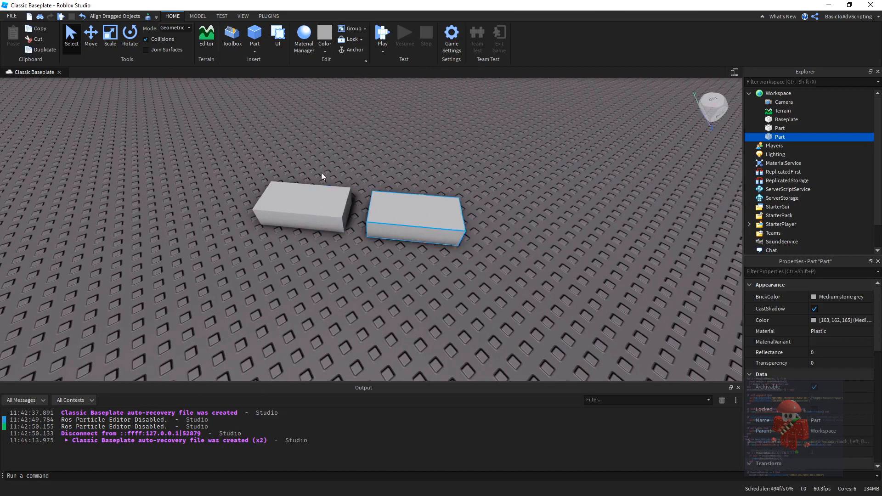
pyautogui.moveTo(321, 173); pyautogui.dragTo(313, 177, button='right')
pyautogui.moveTo(340, 209); pyautogui.dragTo(314, 209)
# Step: Turn off Collisions and turn on Join Surfaces for moving the selected part
pyautogui.click(367, 201)
pyautogui.click(166, 40)
pyautogui.click(162, 51)
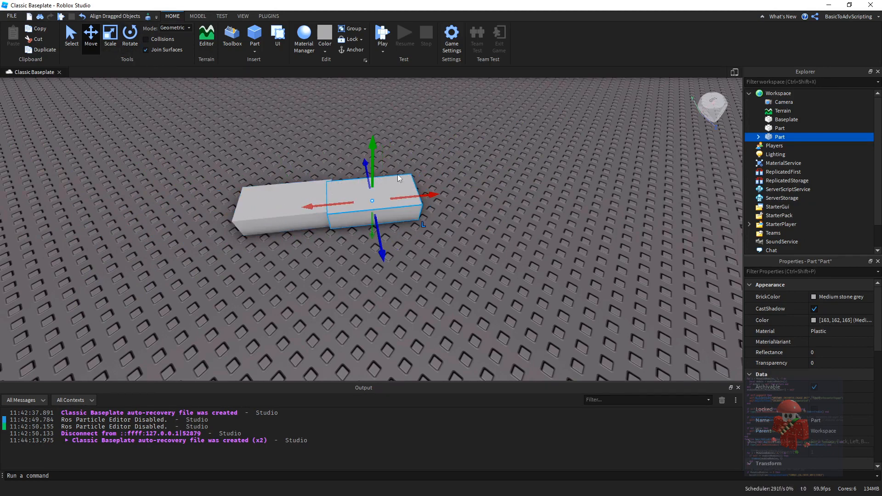
# Step: Expand the joined part in the object hierarchy and view the properties of its Weld
pyautogui.click(756, 137)
pyautogui.click(788, 146)
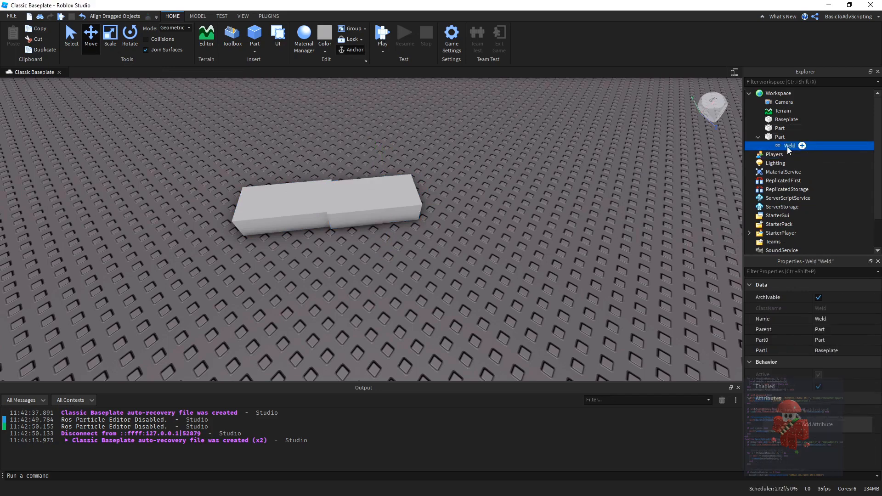
# Step: Turn off Join Surfaces and pull the joined part sideways to leave a gap between the two parts
pyautogui.moveTo(401, 95); pyautogui.dragTo(361, 94, button='right')
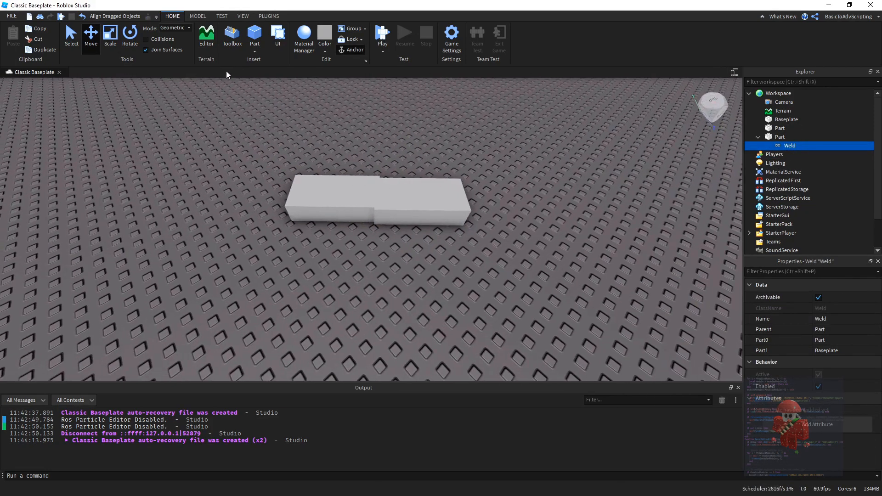
pyautogui.click(427, 197)
pyautogui.moveTo(365, 200); pyautogui.dragTo(389, 201)
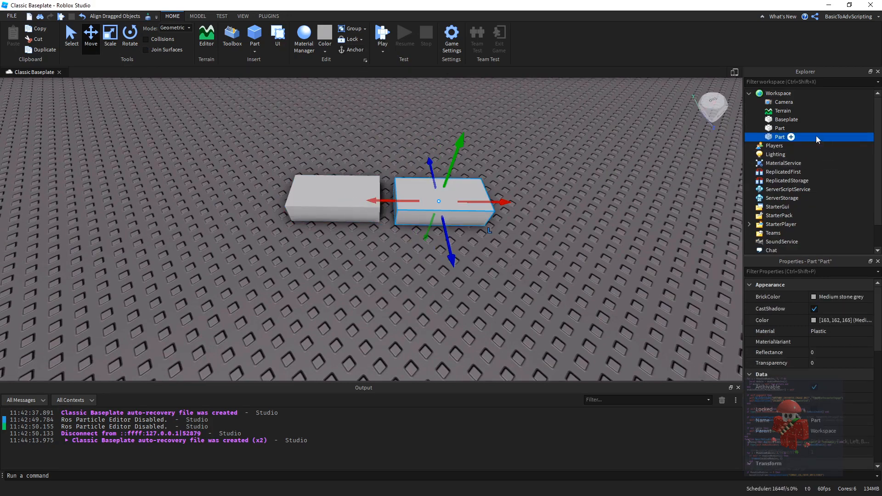
# Step: Select both parts, raise them together above the baseplate with the Move tool, and deselect them
pyautogui.keyDown('ctrl'); pyautogui.click(781, 128); pyautogui.keyUp('ctrl')
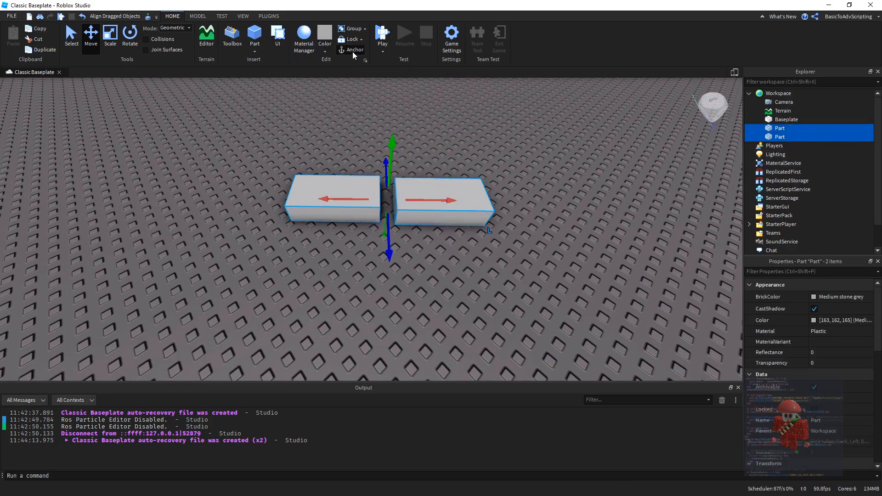
pyautogui.moveTo(543, 158); pyautogui.dragTo(225, 277)
pyautogui.moveTo(392, 162); pyautogui.dragTo(396, 146)
pyautogui.moveTo(393, 159); pyautogui.dragTo(396, 147, button='right')
pyautogui.moveTo(395, 146); pyautogui.dragTo(414, 128)
pyautogui.click(478, 130)
# Step: Duplicate one floating part and space the parts out so that three hang in a row above the baseplate
pyautogui.click(457, 184)
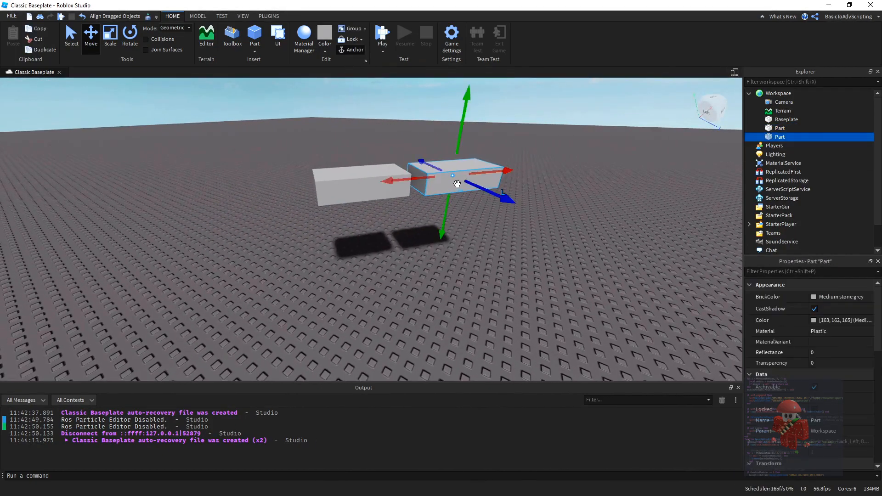
pyautogui.hotkey('ctrl', 'd')
pyautogui.moveTo(406, 182); pyautogui.dragTo(424, 178)
pyautogui.hotkey('ctrl', 'z')
pyautogui.click(385, 178)
pyautogui.press('d')
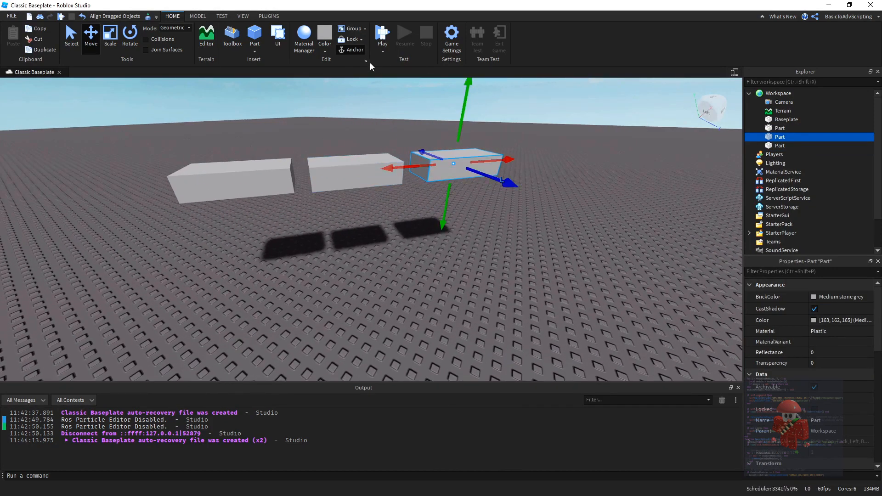
# Step: Run the physics simulation and compare the two parts that stay floating with the one that falls
pyautogui.click(383, 52)
pyautogui.click(394, 82)
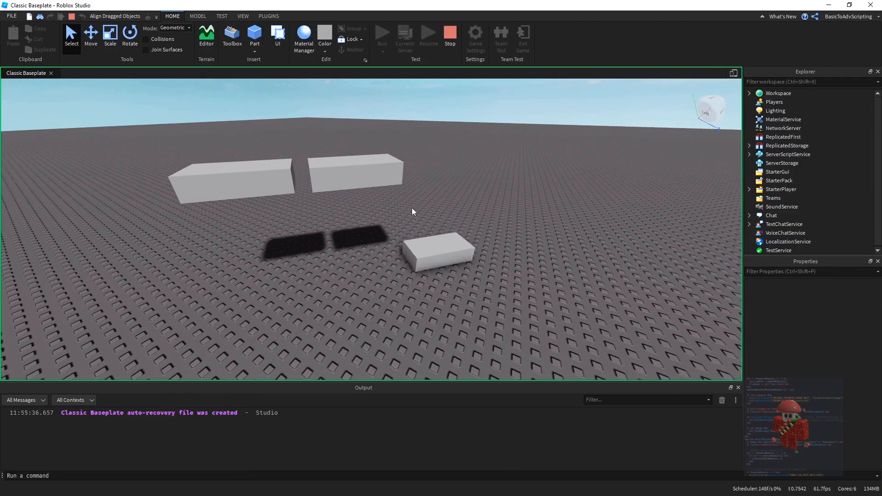
pyautogui.click(437, 250)
pyautogui.moveTo(434, 128); pyautogui.dragTo(169, 208)
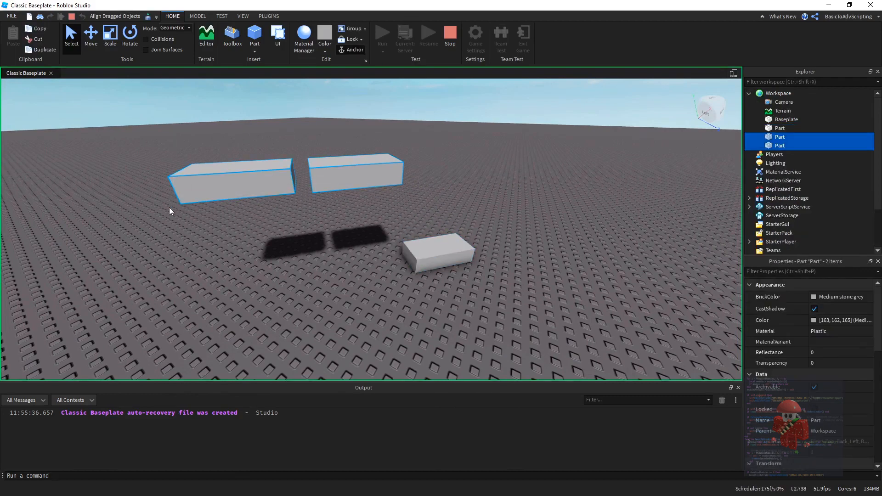
pyautogui.click(490, 181)
pyautogui.click(444, 257)
# Step: Lift the fallen part upward repeatedly with the Move tool during the simulation, and stop the run
pyautogui.click(90, 36)
pyautogui.moveTo(445, 203); pyautogui.dragTo(446, 184, button='right')
pyautogui.press('s')
pyautogui.moveTo(444, 211); pyautogui.dragTo(425, 93)
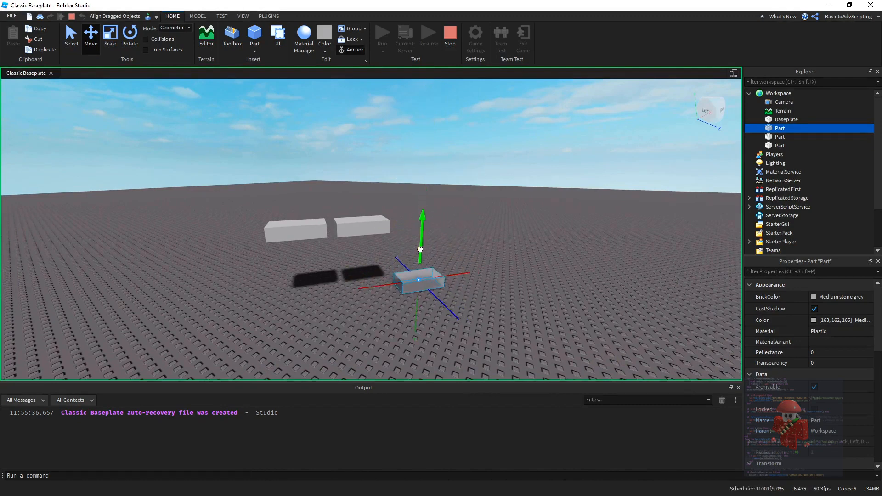
pyautogui.moveTo(421, 230); pyautogui.dragTo(415, 134)
pyautogui.moveTo(425, 236); pyautogui.dragTo(421, 128)
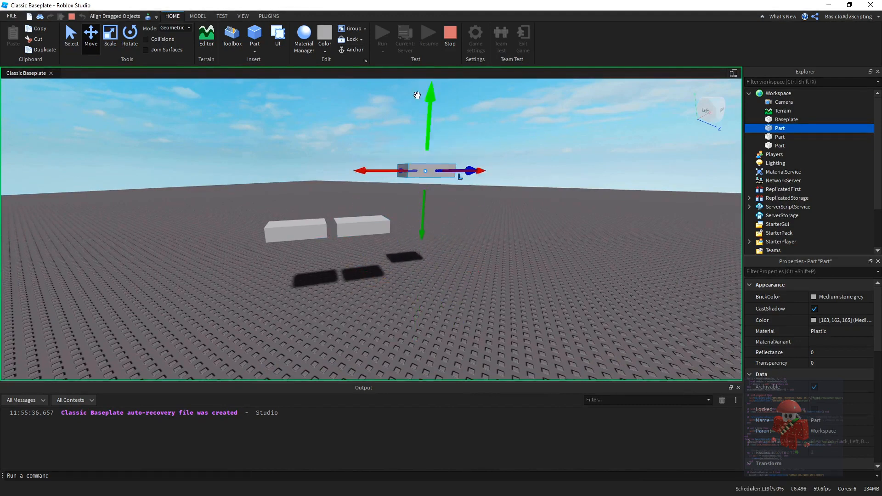
pyautogui.click(450, 36)
# Step: Select all three floating parts above the baseplate and delete them
pyautogui.moveTo(328, 182); pyautogui.dragTo(322, 192, button='right')
pyautogui.press('a')
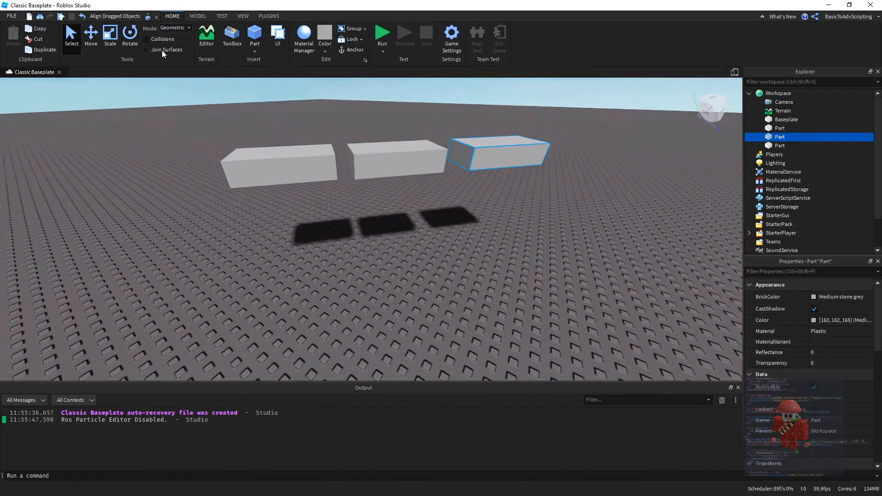
pyautogui.press('e')
pyautogui.moveTo(593, 126); pyautogui.dragTo(216, 223)
pyautogui.press('Delete')
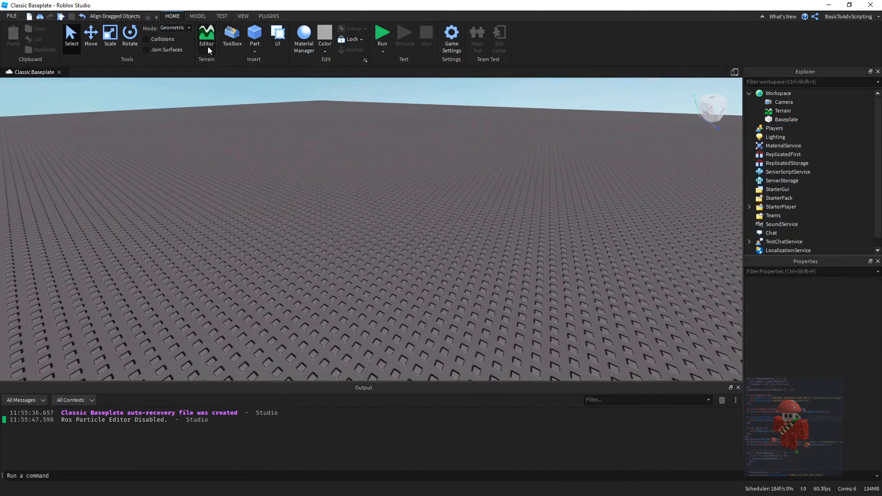
# Step: Open the Terrain Editor and add a broad patch of Grass terrain on the baseplate with a base size of 3
pyautogui.click(208, 37)
pyautogui.click(104, 84)
pyautogui.click(24, 106)
pyautogui.moveTo(314, 142); pyautogui.dragTo(317, 161, button='right')
pyautogui.press('s')
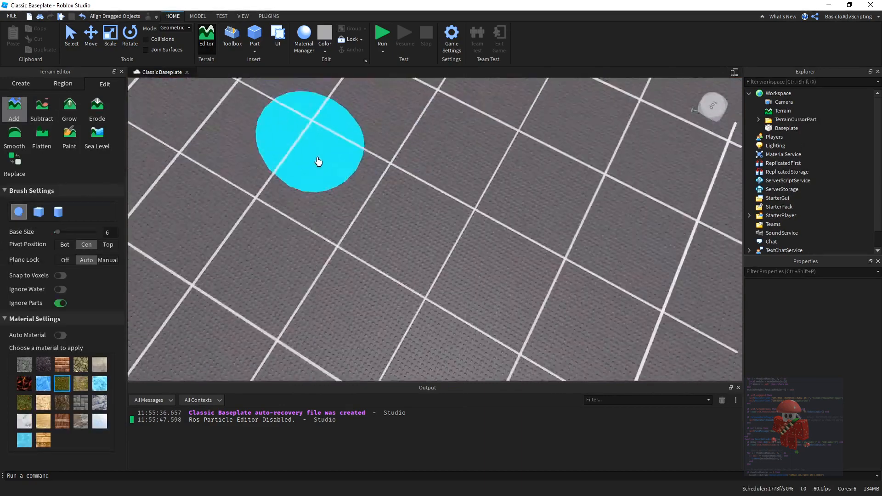
pyautogui.moveTo(58, 234); pyautogui.dragTo(55, 235)
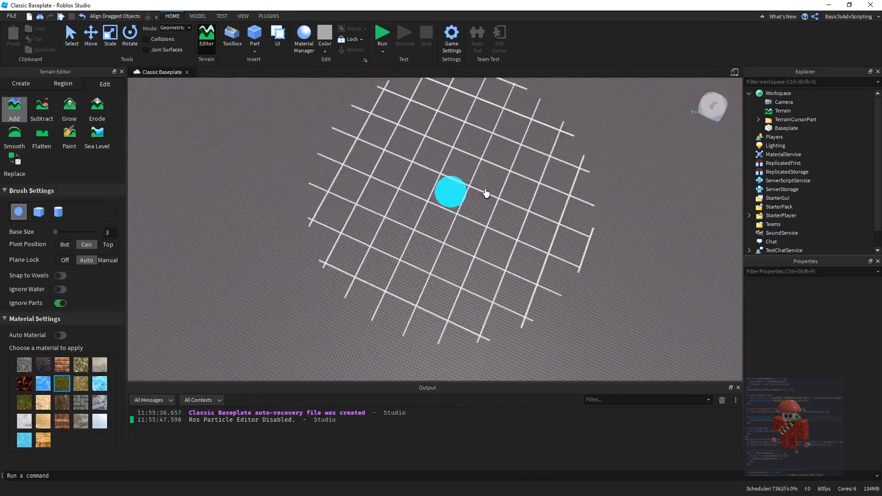
pyautogui.moveTo(487, 193)
pyautogui.mouseDown()
pyautogui.moveTo(330, 201)
pyautogui.moveTo(377, 208)
pyautogui.moveTo(376, 244)
pyautogui.moveTo(433, 225)
pyautogui.mouseUp()
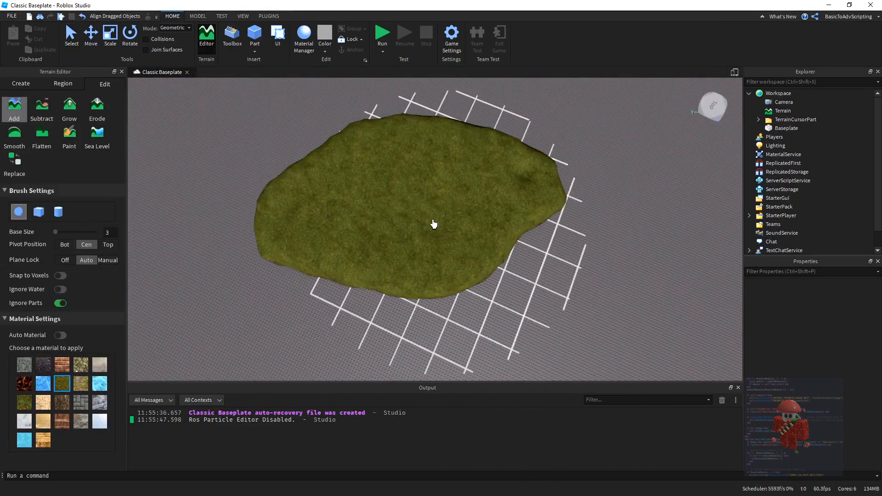
# Step: Add an area of Brick terrain adjoining the grass patch with the Add brush
pyautogui.moveTo(511, 239); pyautogui.dragTo(512, 240, button='right')
pyautogui.press('w')
pyautogui.press('s')
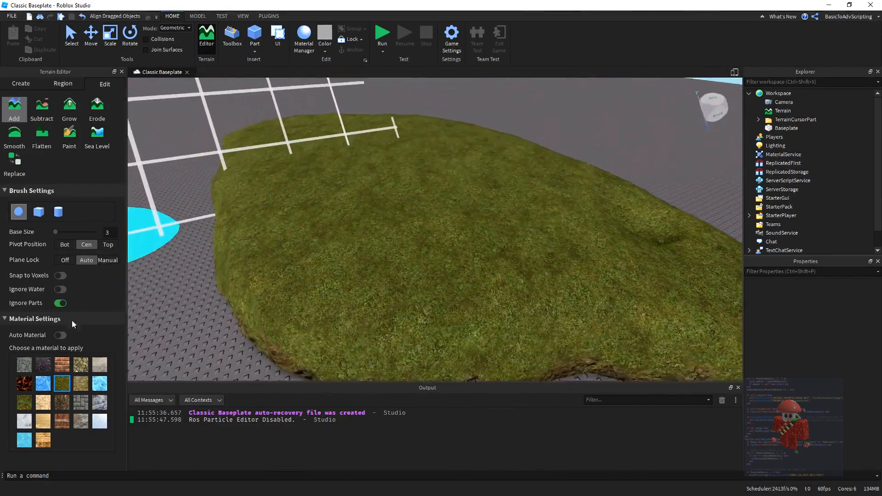
pyautogui.click(62, 365)
pyautogui.moveTo(328, 257); pyautogui.dragTo(329, 257, button='right')
pyautogui.moveTo(328, 257)
pyautogui.mouseDown()
pyautogui.moveTo(350, 270)
pyautogui.moveTo(521, 262)
pyautogui.moveTo(533, 270)
pyautogui.moveTo(469, 188)
pyautogui.mouseUp()
pyautogui.press('a')
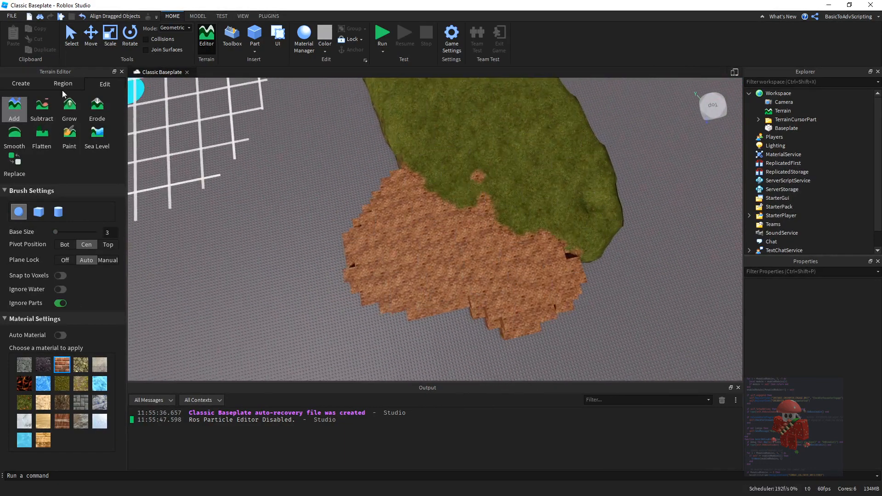
# Step: Paint a Cobblestone path from the grass into the brick terrain with a base size of 2, and leave the Paint tool
pyautogui.click(72, 39)
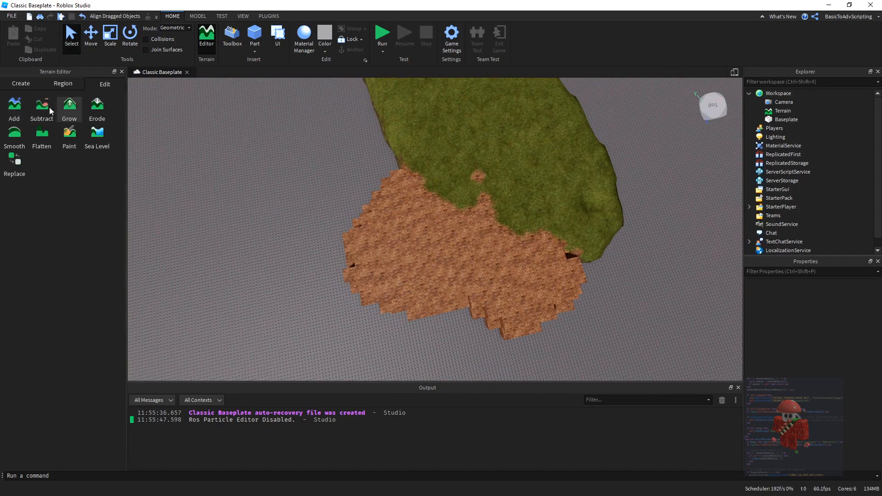
pyautogui.click(69, 134)
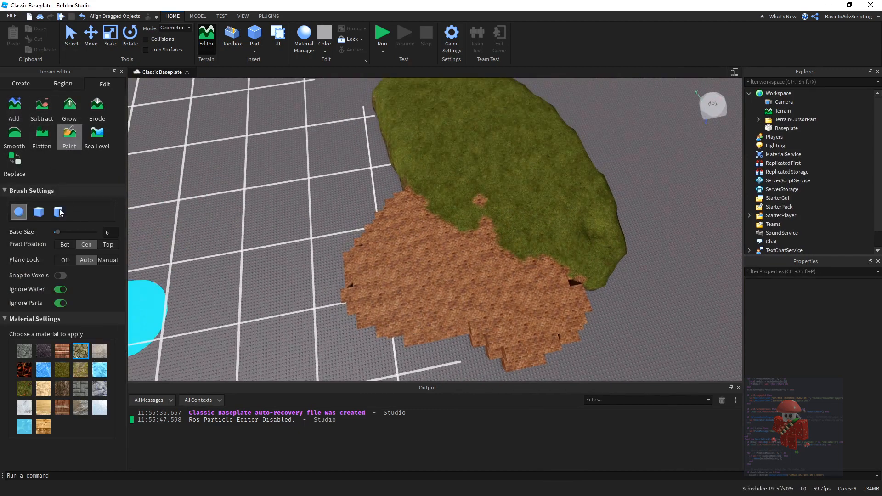
pyautogui.moveTo(481, 142)
pyautogui.mouseDown()
pyautogui.moveTo(491, 195)
pyautogui.moveTo(447, 274)
pyautogui.mouseUp()
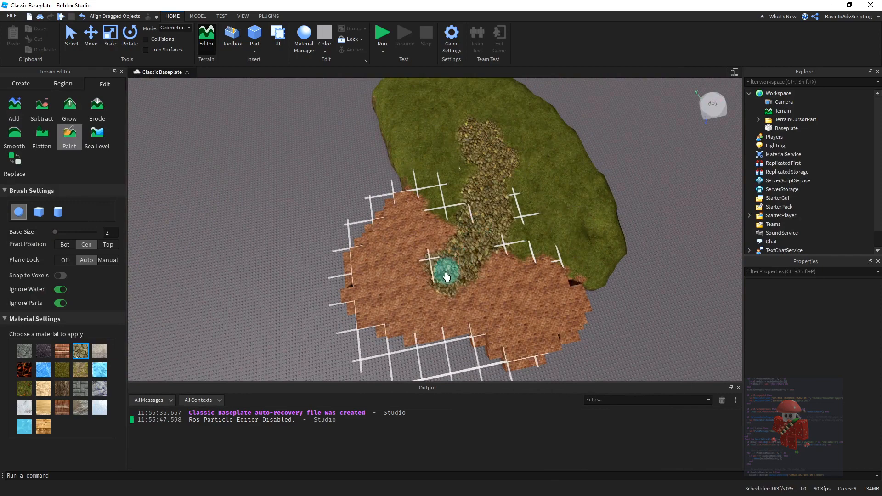
pyautogui.click(70, 134)
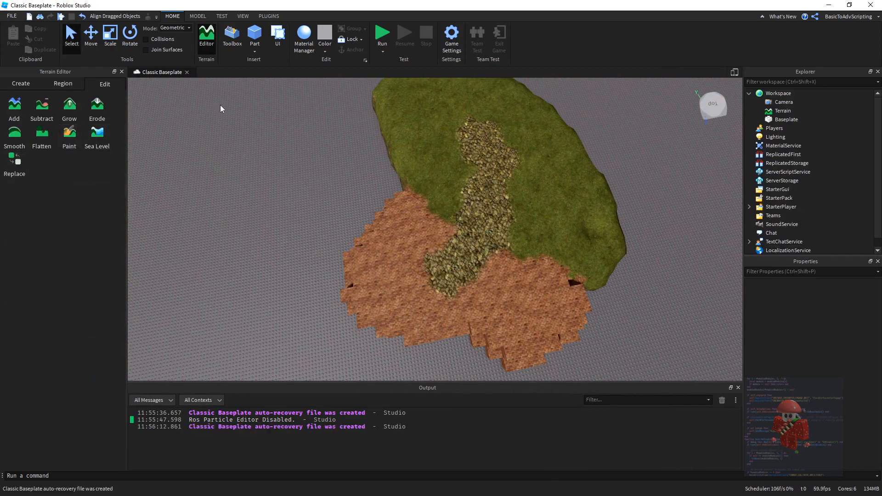
# Step: Look over the terrain Region tools and return to the terrain Edit tools
pyautogui.moveTo(247, 127); pyautogui.dragTo(246, 125, button='right')
pyautogui.press('w')
pyautogui.click(49, 84)
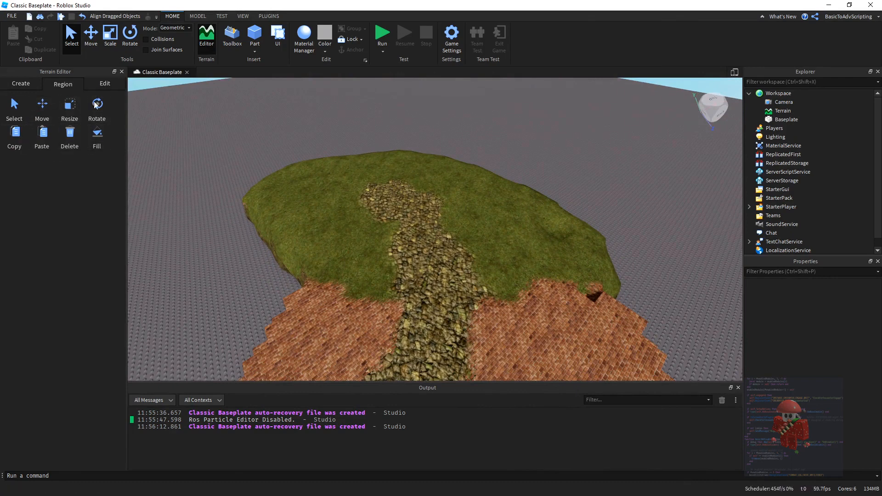
pyautogui.click(103, 84)
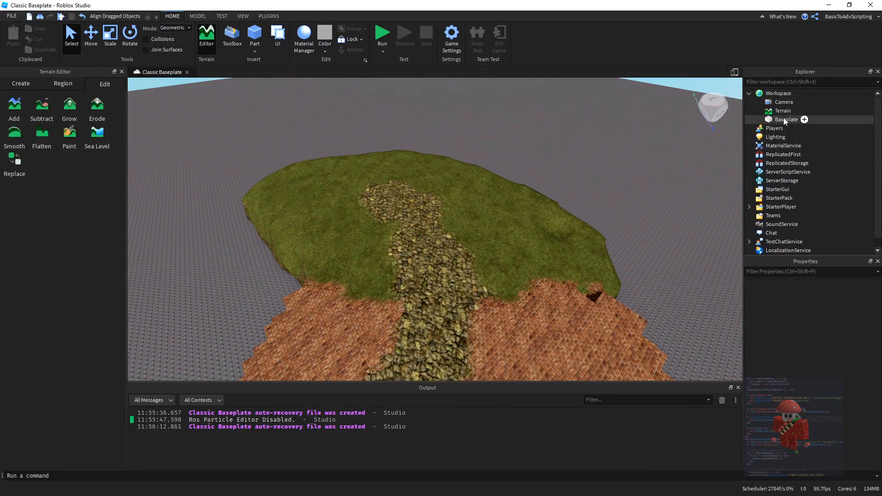
# Step: Select the Terrain object in the Workspace and expand its MaterialColors list
pyautogui.click(762, 94)
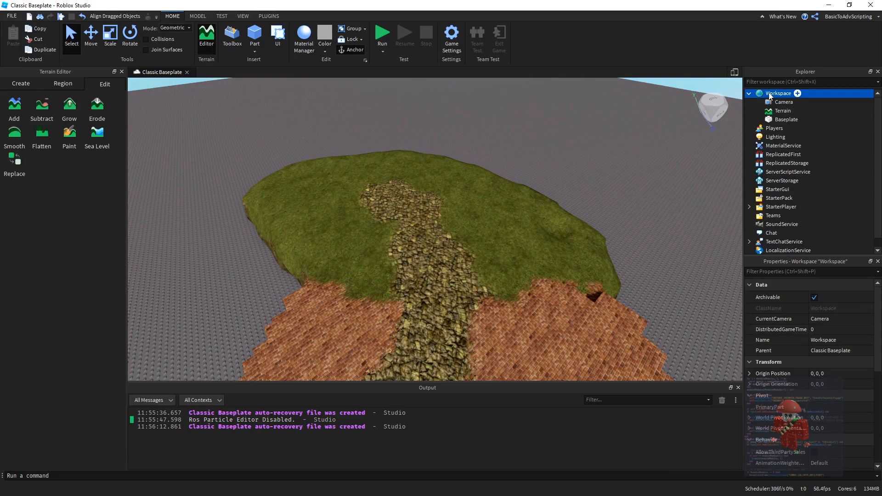
pyautogui.click(777, 111)
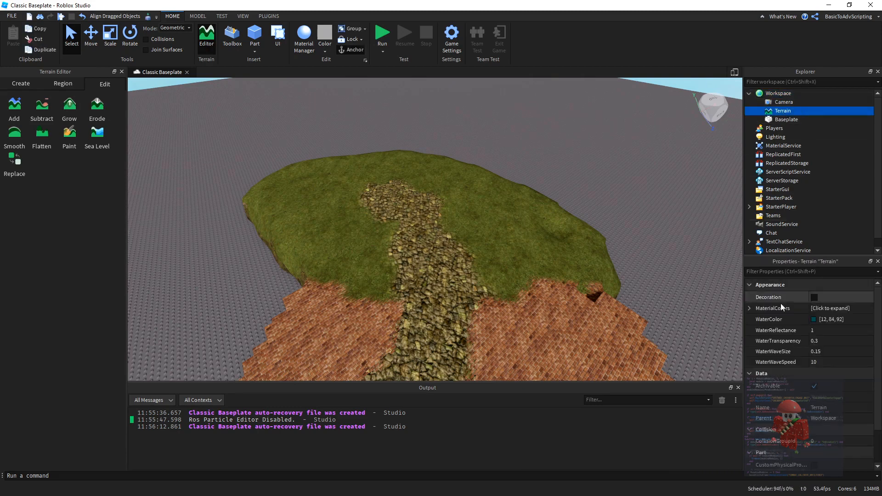
pyautogui.click(749, 308)
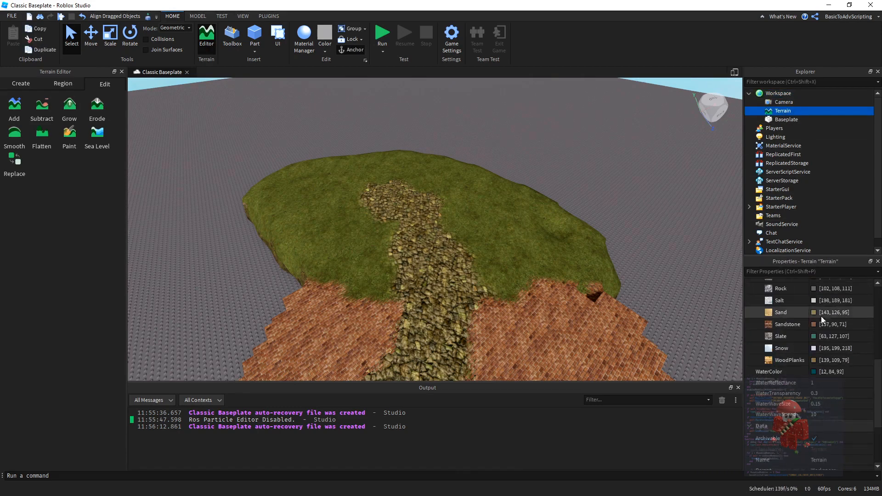
# Step: Try other colours for the terrain's Brick material, cancel the colour selection, and deselect the Terrain object
pyautogui.click(815, 345)
pyautogui.moveTo(498, 160); pyautogui.dragTo(267, 154)
pyautogui.moveTo(320, 214)
pyautogui.mouseDown()
pyautogui.moveTo(318, 233)
pyautogui.moveTo(317, 195)
pyautogui.moveTo(313, 215)
pyautogui.mouseUp()
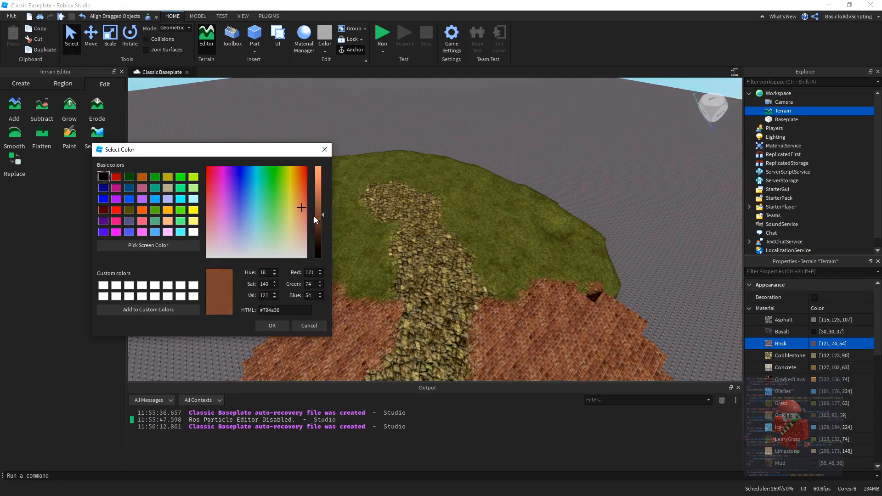
pyautogui.click(261, 209)
pyautogui.moveTo(257, 209); pyautogui.dragTo(306, 210)
pyautogui.click(318, 324)
pyautogui.moveTo(539, 244); pyautogui.dragTo(538, 244, button='right')
pyautogui.scroll(-4, 538, 244)
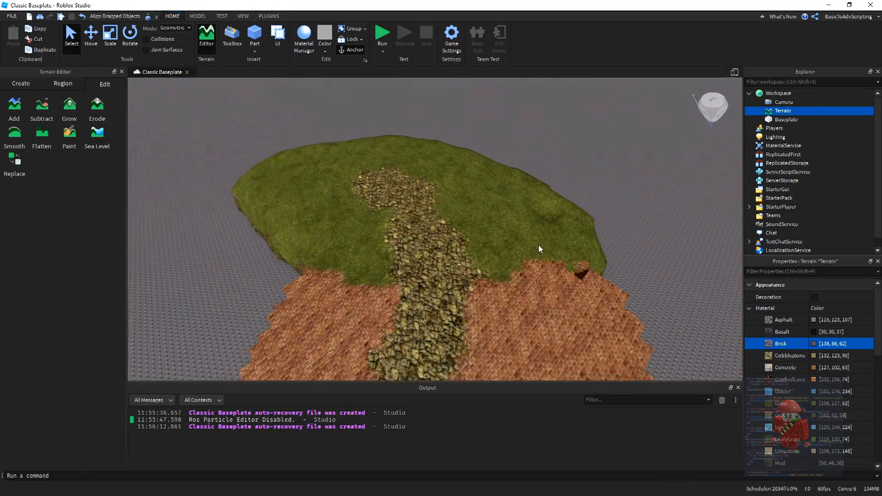
pyautogui.click(542, 240)
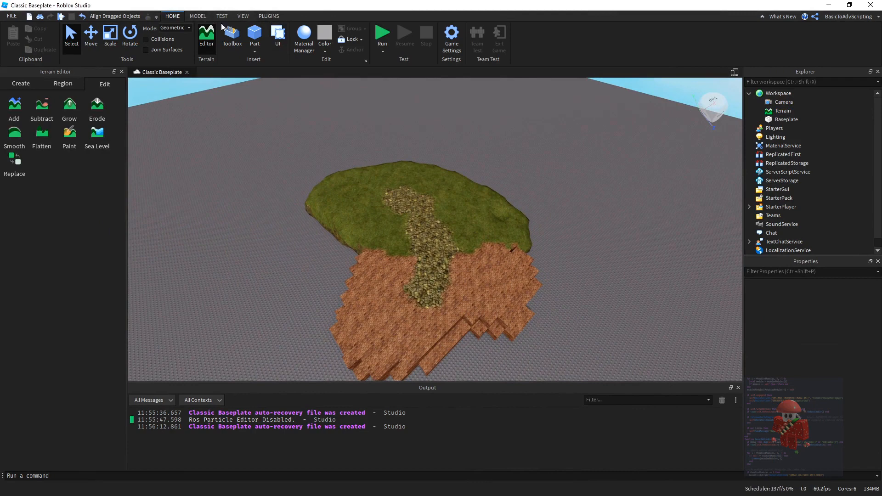
pyautogui.moveTo(156, 436); pyautogui.dragTo(188, 413)
pyautogui.click(158, 439)
# Step: Hide the Explorer, Properties and Output panels and show them again
pyautogui.click(243, 16)
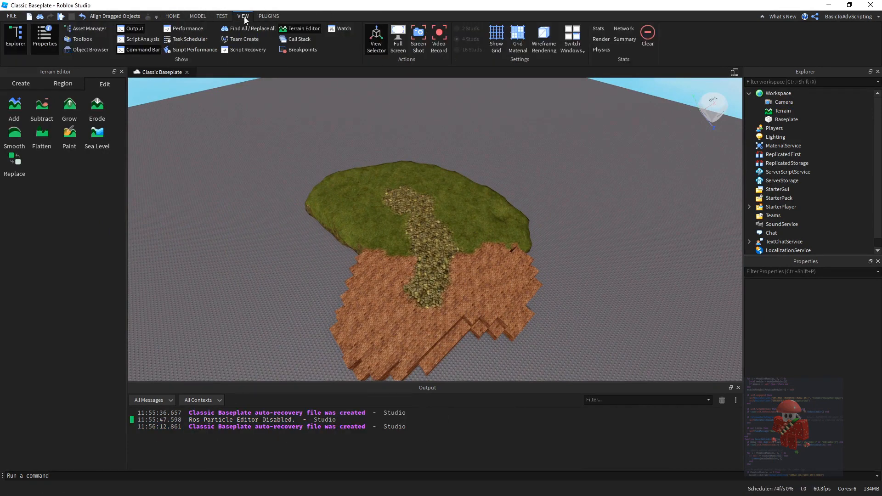
pyautogui.click(14, 49)
pyautogui.click(42, 42)
pyautogui.click(16, 45)
pyautogui.click(42, 42)
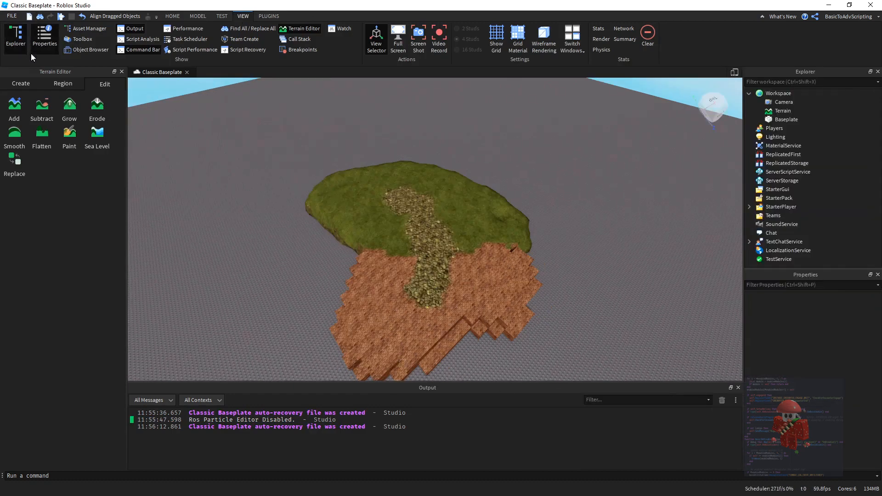
pyautogui.click(123, 32)
pyautogui.click(123, 32)
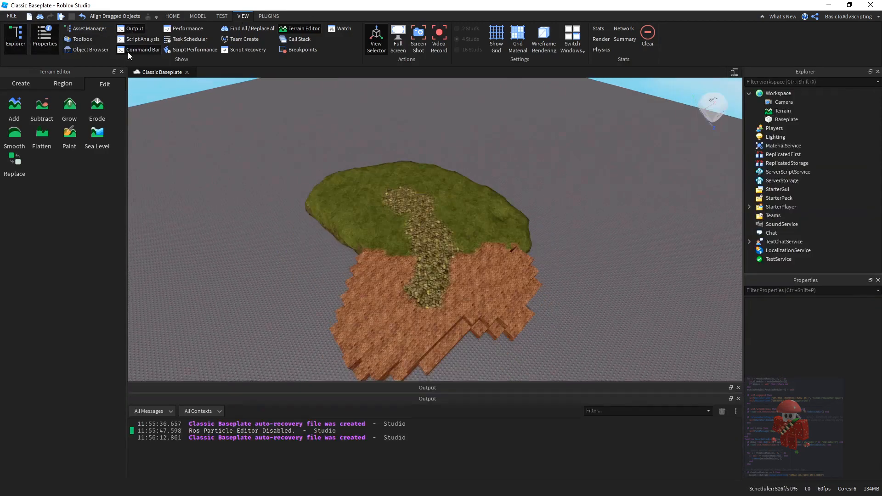
# Step: Toggle the Terrain Editor panel on and off, and leave it closed
pyautogui.click(287, 31)
pyautogui.click(287, 31)
pyautogui.click(286, 31)
pyautogui.click(286, 31)
pyautogui.click(288, 31)
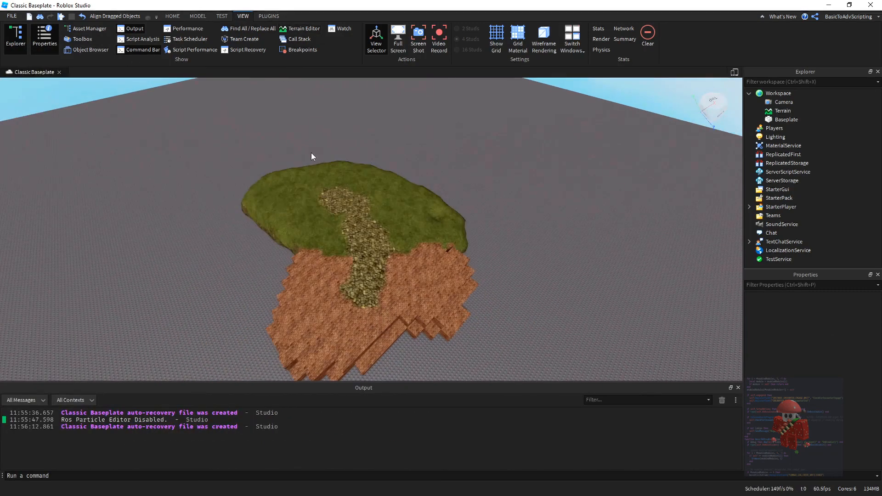
pyautogui.moveTo(313, 156); pyautogui.dragTo(403, 201, button='right')
pyautogui.press('w')
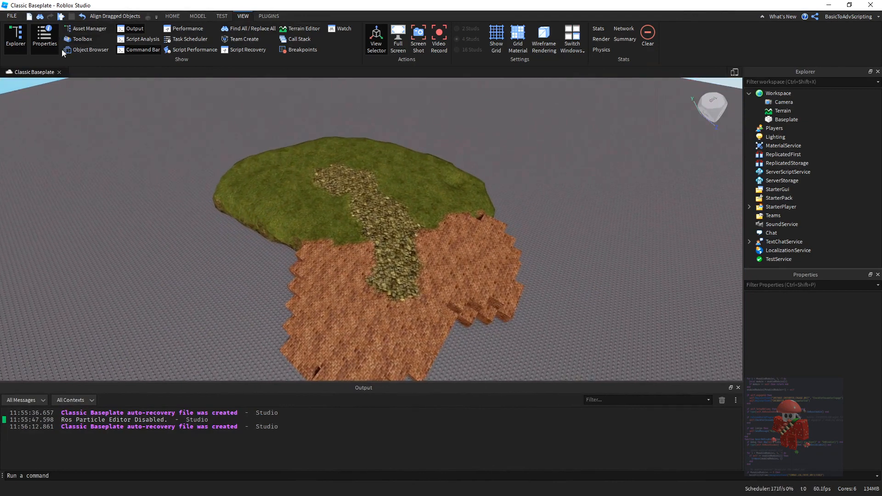
pyautogui.press('w')
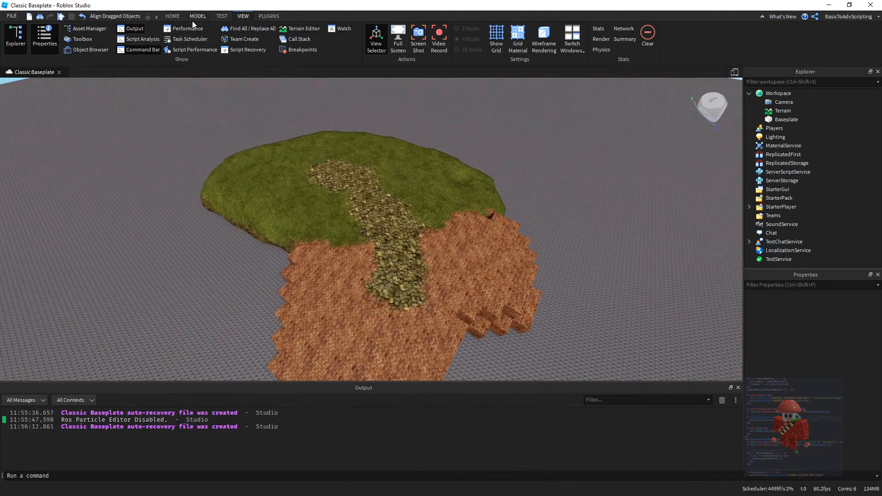
# Step: Show and hide the Team Create panel, and open and close the Toolbox
pyautogui.click(244, 39)
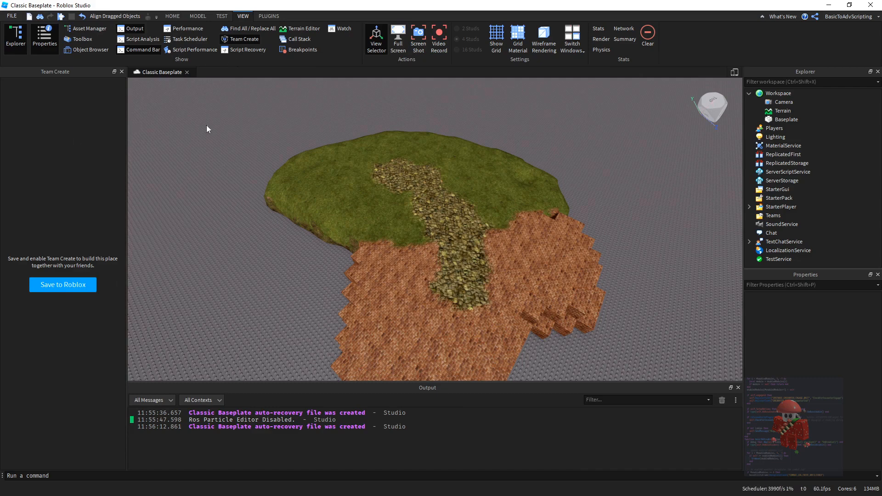
pyautogui.click(235, 40)
pyautogui.click(82, 39)
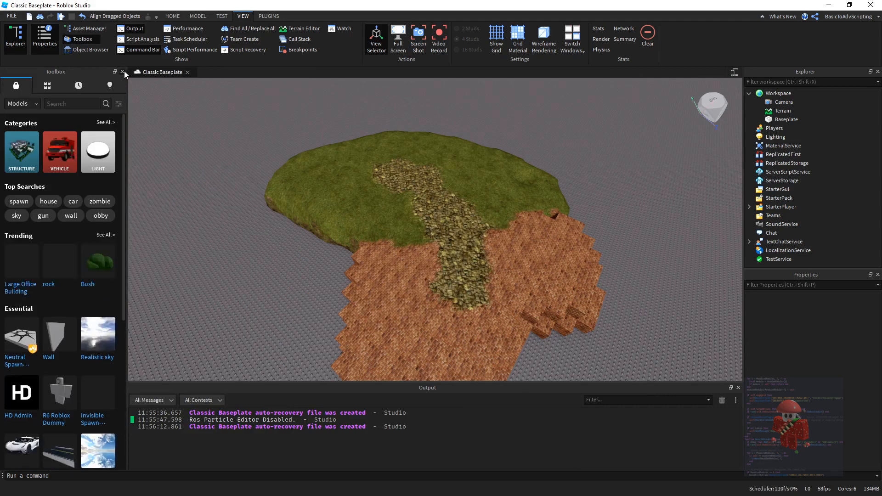
pyautogui.click(122, 71)
# Step: Open and close the Object Browser, and show and hide the Asset Manager panel
pyautogui.click(94, 50)
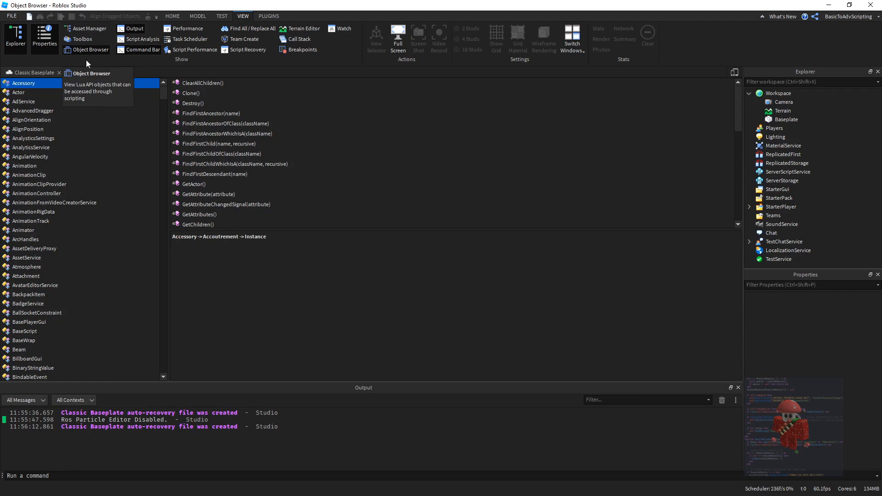
pyautogui.click(79, 51)
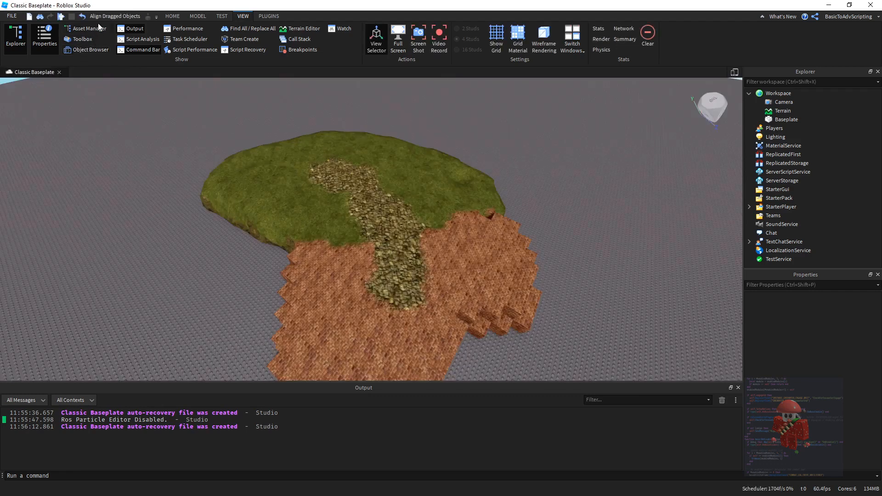
pyautogui.click(79, 30)
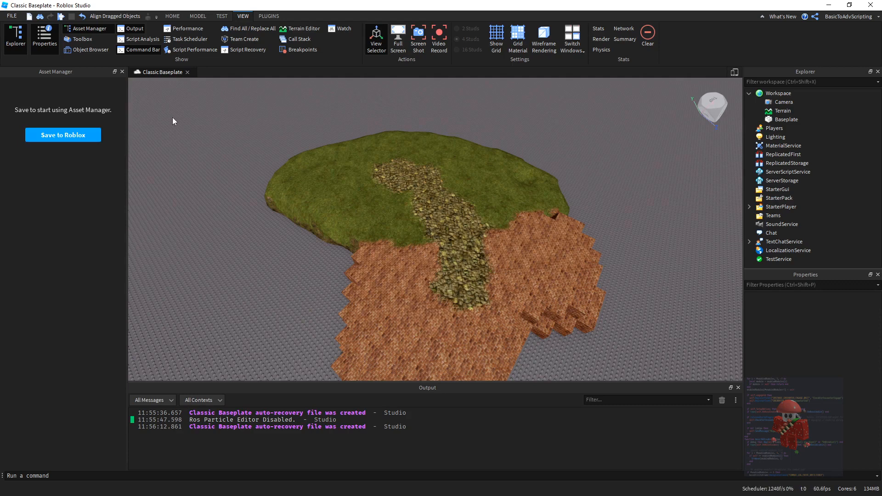
pyautogui.click(122, 72)
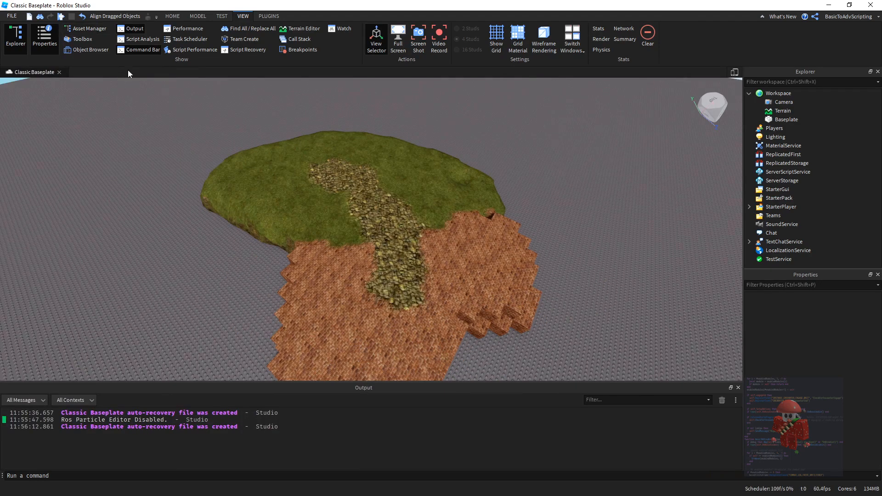
# Step: Show the Script Analysis panel beside the Output panel and hide it again
pyautogui.moveTo(143, 116); pyautogui.dragTo(144, 118, button='right')
pyautogui.press('w')
pyautogui.click(129, 40)
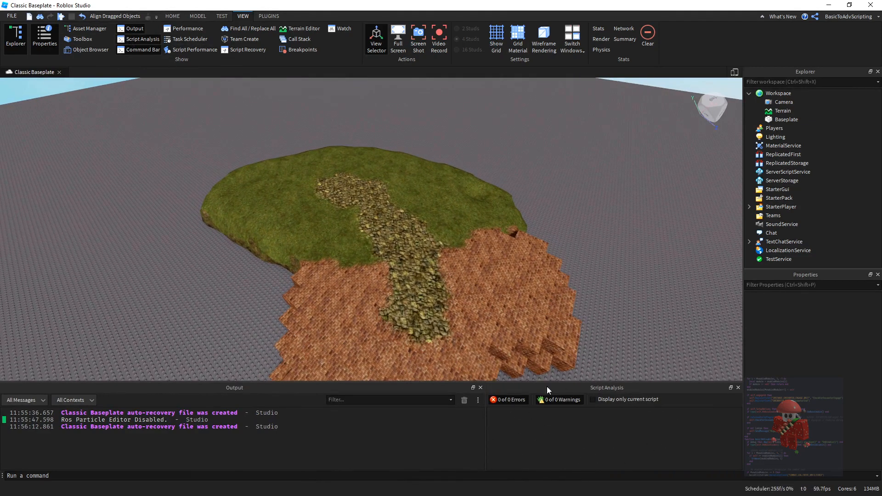
pyautogui.click(136, 40)
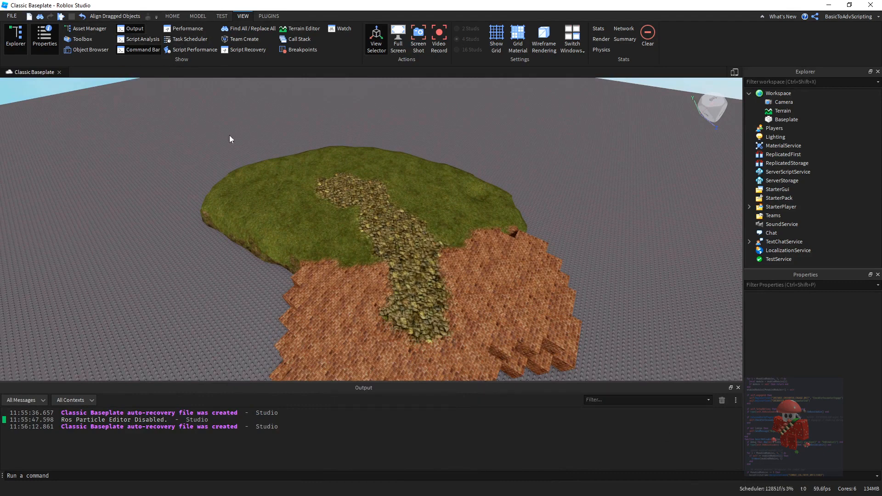
# Step: Show the Performance panel docked beside the viewport and examine its PerformanceStats, Lua and Render memory entries
pyautogui.click(183, 30)
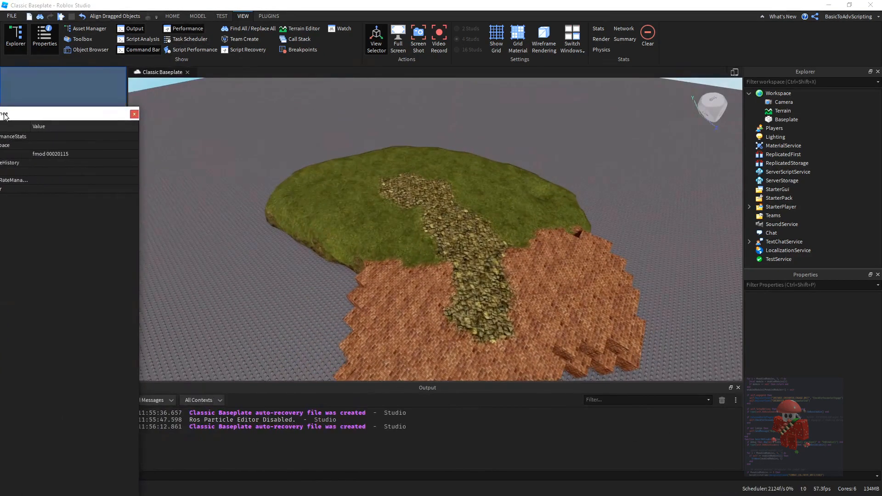
pyautogui.click(5, 93)
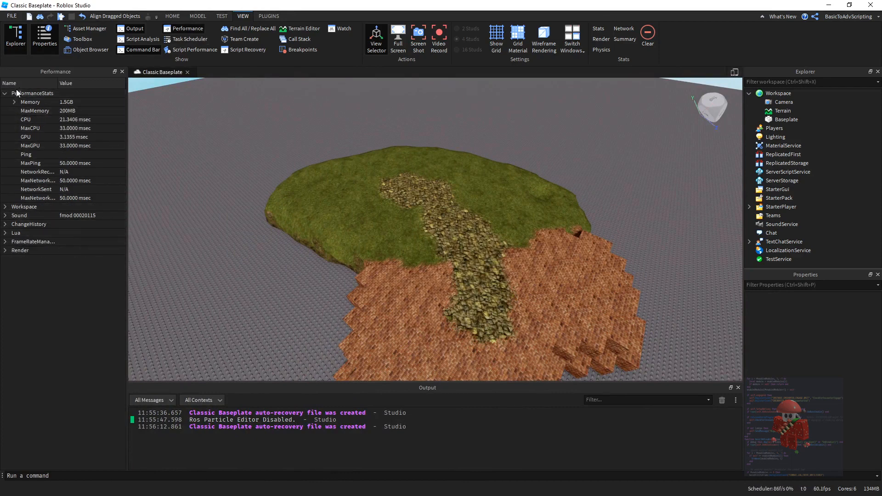
pyautogui.click(5, 93)
pyautogui.click(5, 128)
pyautogui.click(45, 146)
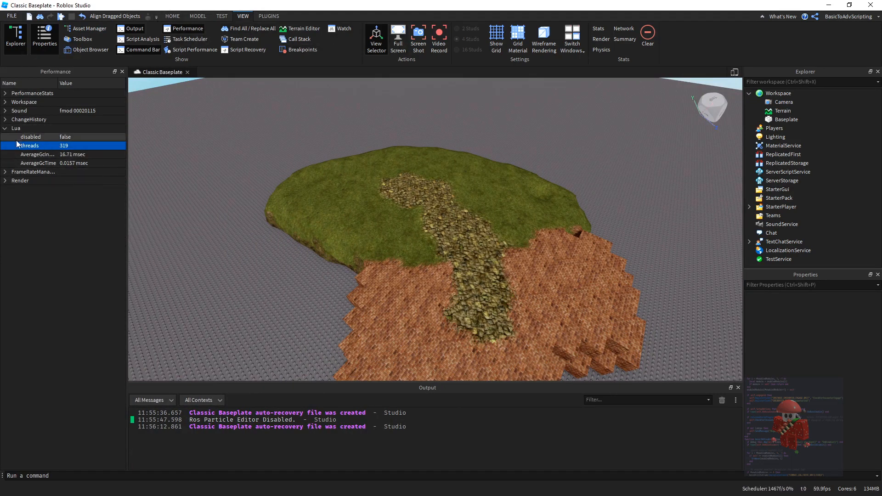
pyautogui.click(4, 181)
pyautogui.click(14, 189)
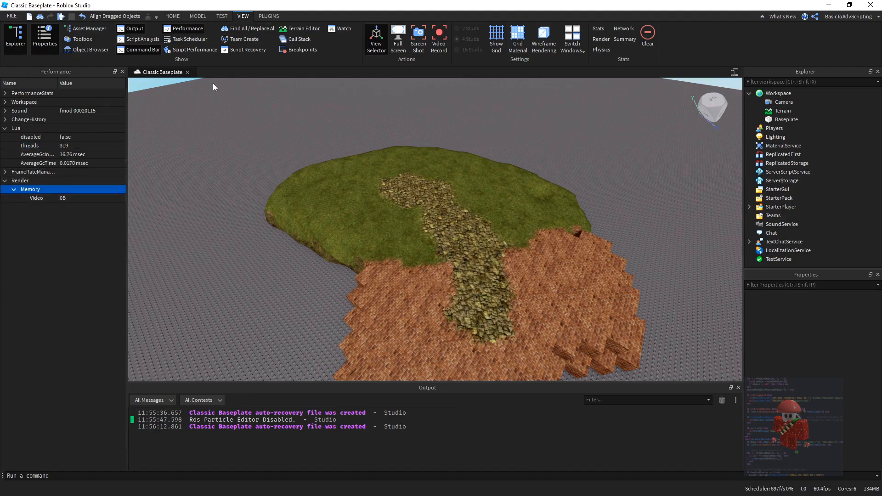
# Step: Show the Task Scheduler in place of the Performance panel, and widen the panel and its Name column to read the full job names
pyautogui.click(190, 40)
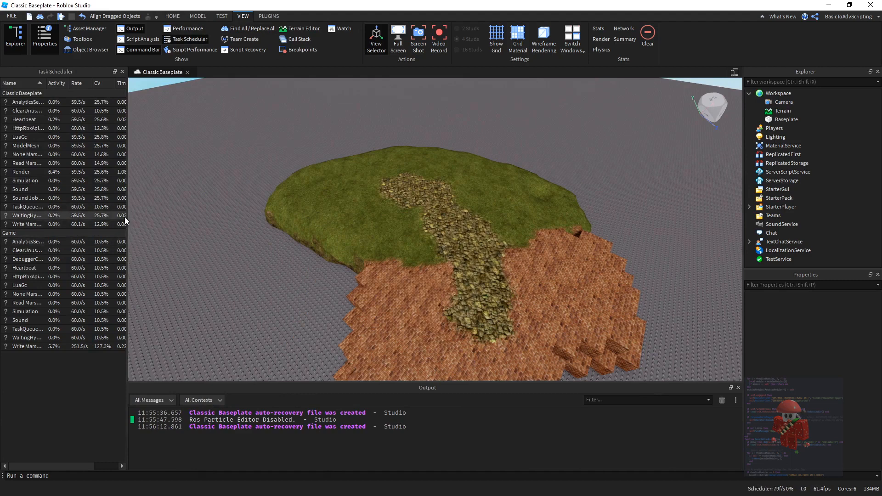
pyautogui.moveTo(127, 220); pyautogui.dragTo(176, 221)
pyautogui.moveTo(46, 83); pyautogui.dragTo(94, 83)
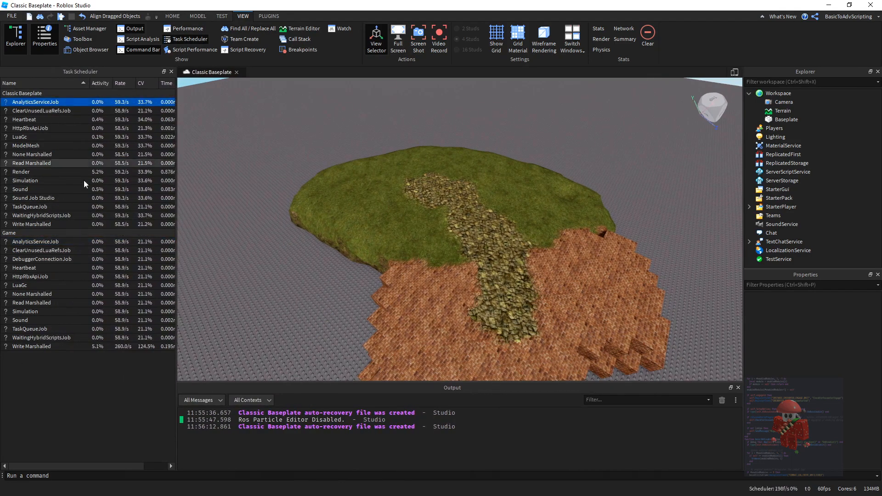
# Step: Show and hide the Script Performance panel and the Find All / Replace All panel
pyautogui.click(183, 49)
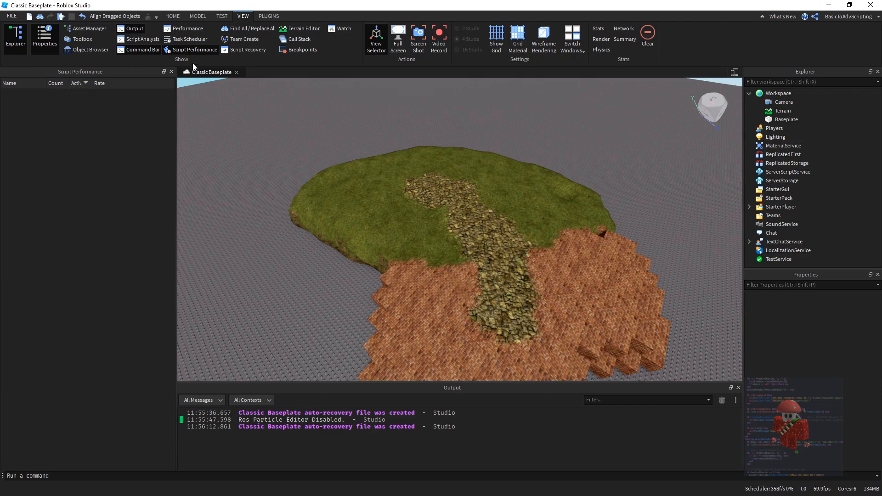
pyautogui.click(205, 51)
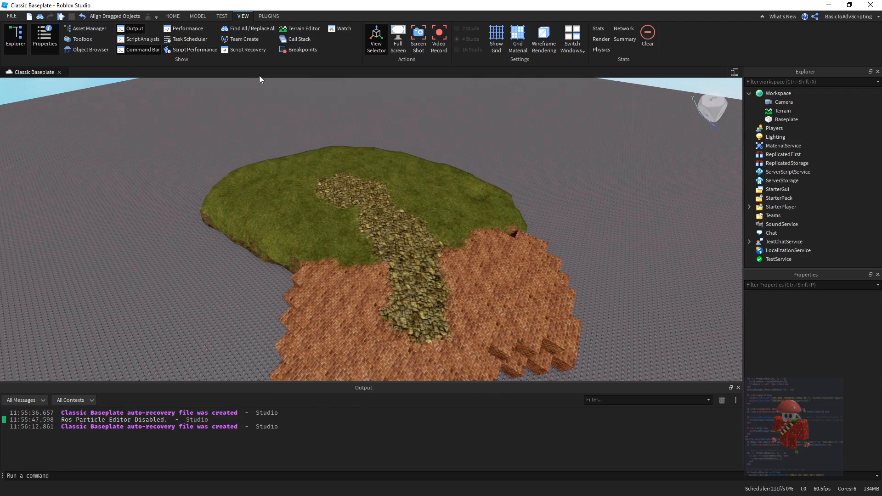
pyautogui.click(257, 28)
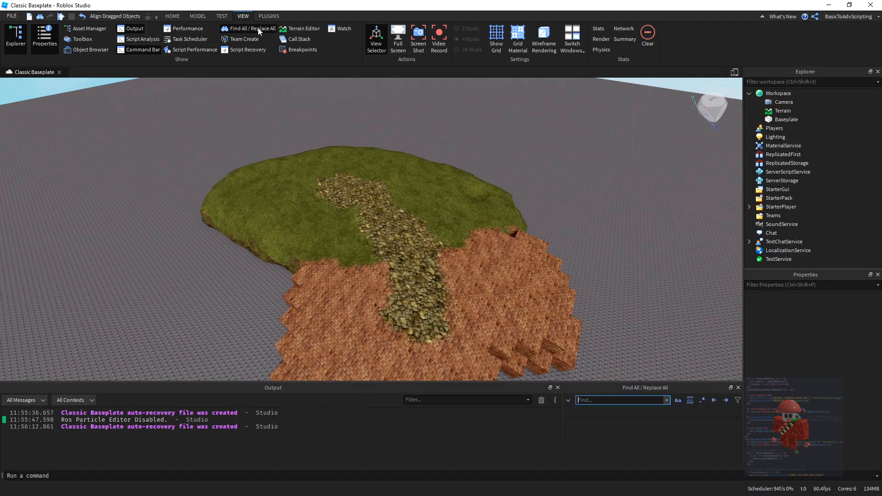
pyautogui.click(234, 28)
# Step: Toggle the Team Create panel, and open the Script Recovery window, move it over the viewport and close it
pyautogui.click(215, 49)
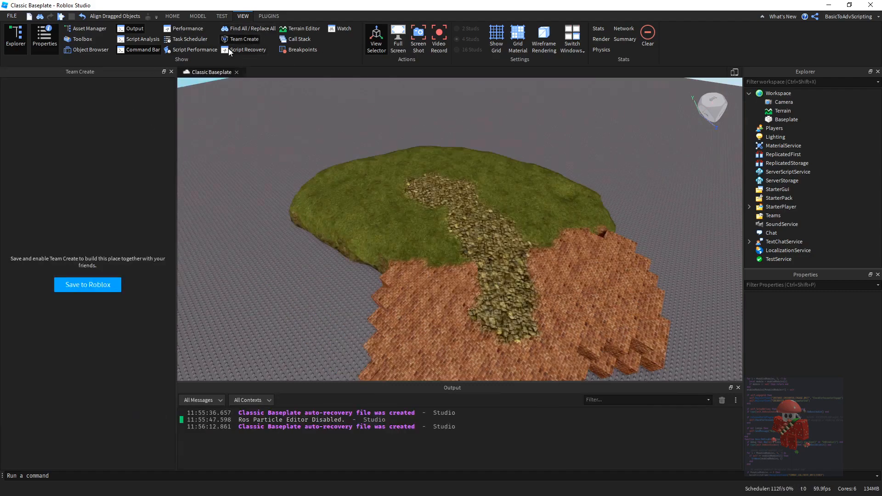
pyautogui.click(214, 49)
pyautogui.click(228, 49)
pyautogui.moveTo(408, 56); pyautogui.dragTo(128, 129)
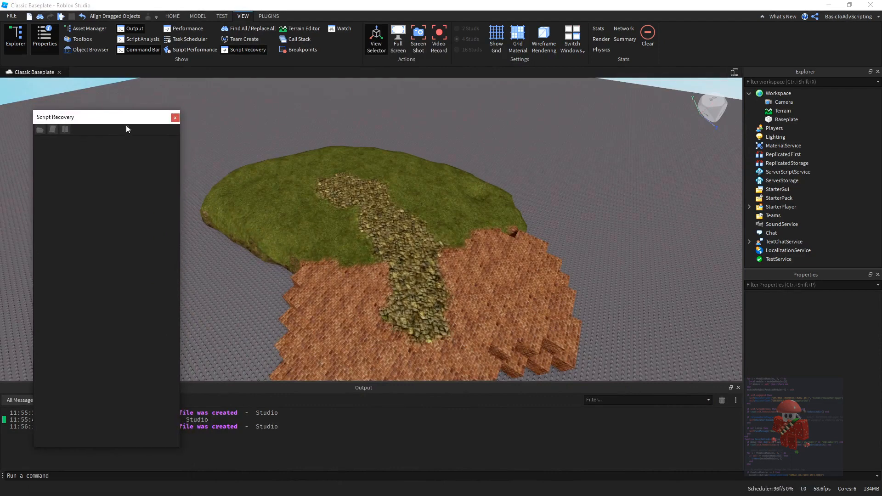
pyautogui.click(235, 51)
# Step: Show the Call Stack panel, widen it to reveal its columns, and close it
pyautogui.click(298, 39)
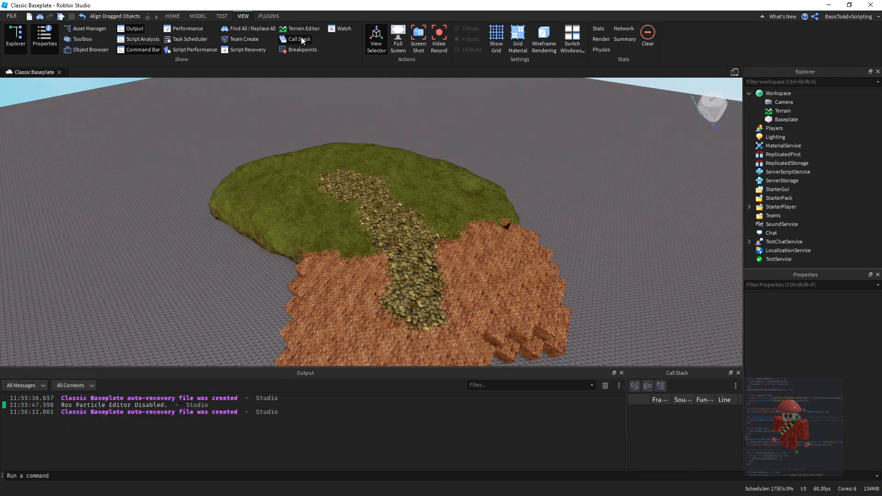
pyautogui.moveTo(626, 403); pyautogui.dragTo(489, 407)
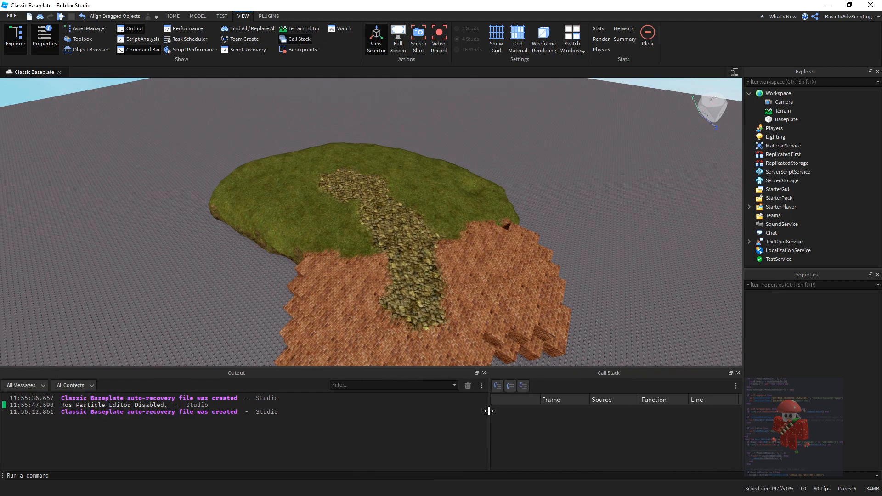
pyautogui.click(738, 372)
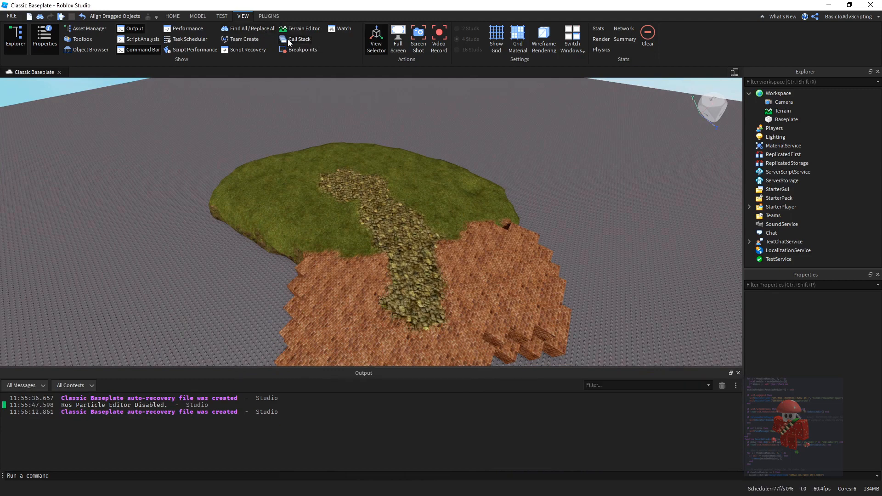
# Step: Toggle the Breakpoints, Call Stack and Watch debugging panels on and off, leaving all of them closed
pyautogui.click(299, 51)
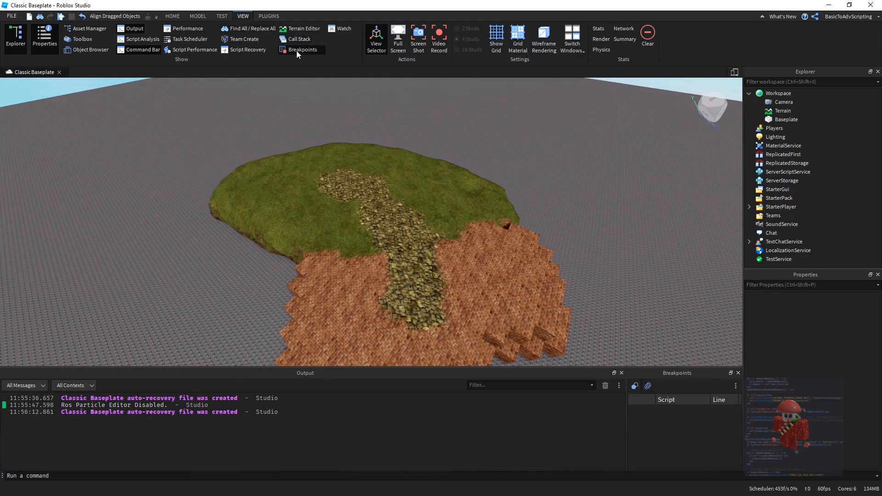
pyautogui.click(342, 28)
pyautogui.click(342, 29)
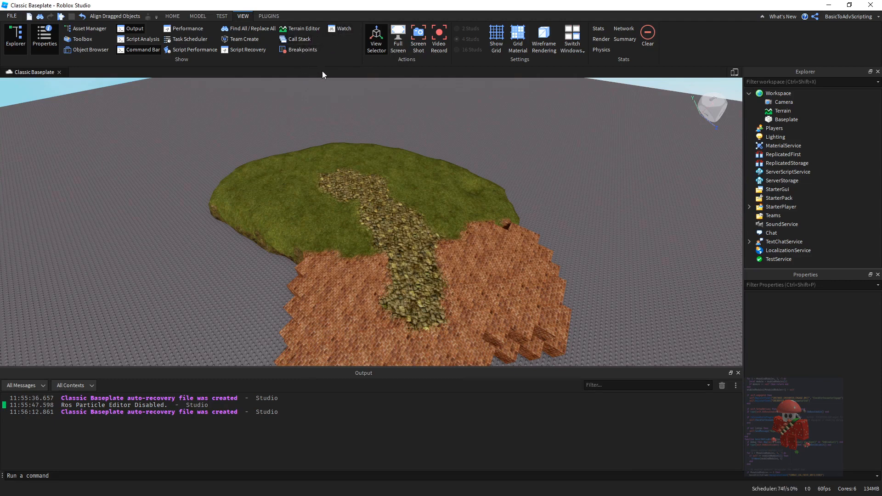
pyautogui.click(343, 28)
pyautogui.click(303, 50)
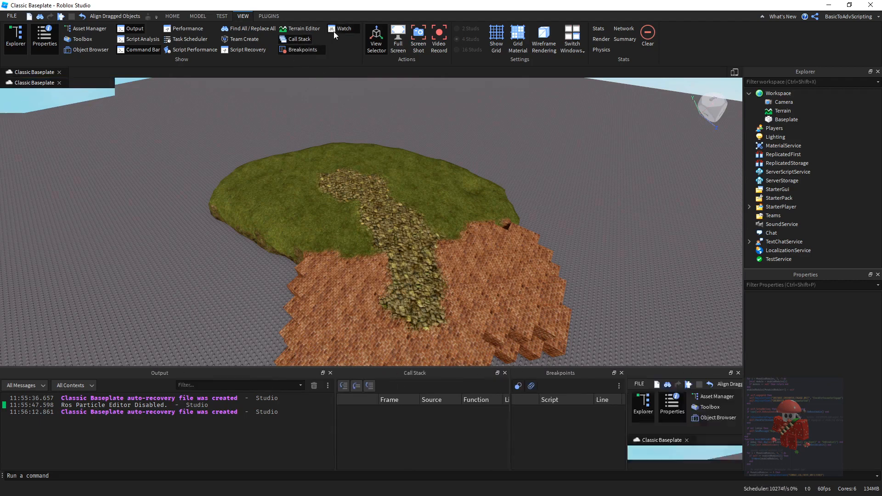
pyautogui.click(305, 51)
pyautogui.click(346, 29)
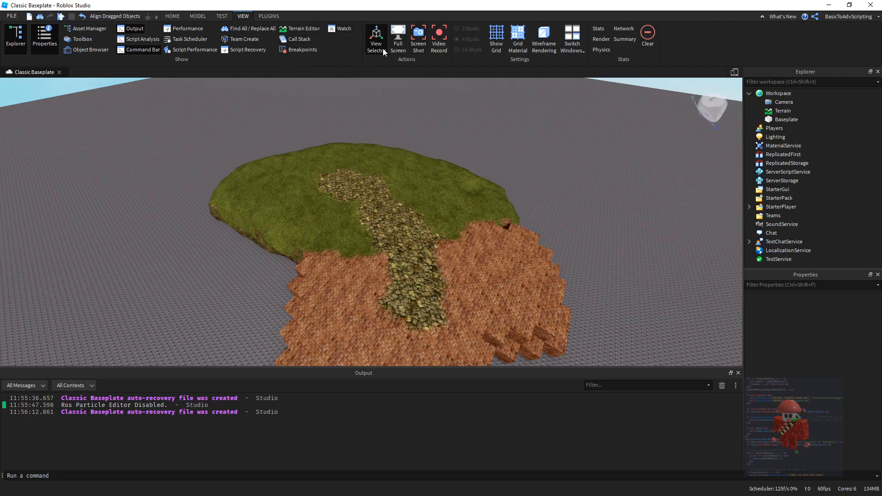
# Step: Move the View Selector cube closer to the viewport's centre and use it to view the place from the top and several sides
pyautogui.moveTo(713, 117); pyautogui.dragTo(482, 140)
pyautogui.moveTo(571, 181); pyautogui.dragTo(518, 149, button='right')
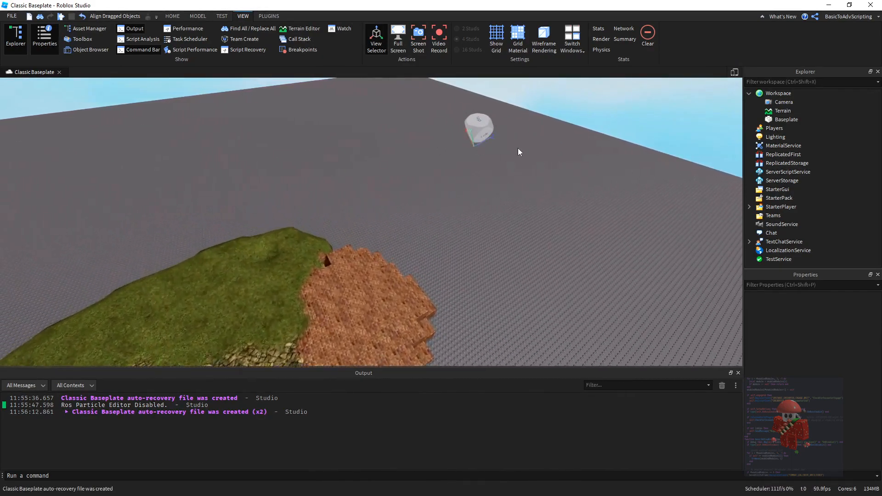
pyautogui.click(478, 120)
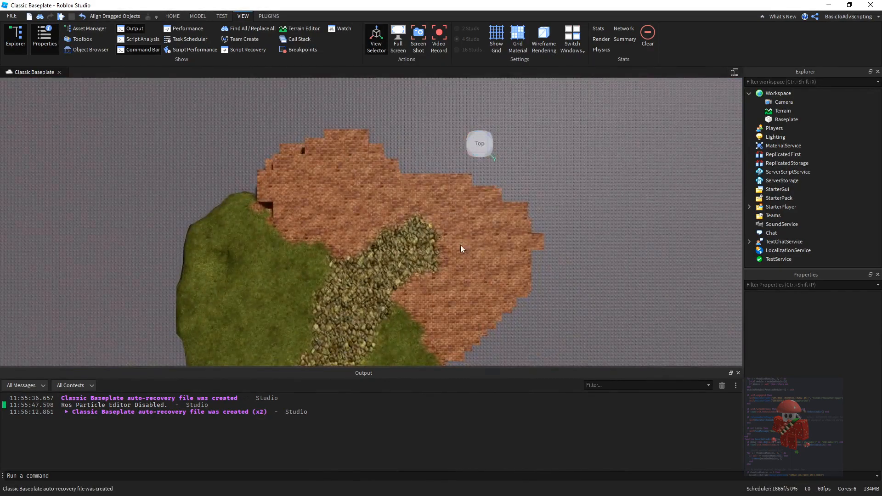
pyautogui.click(478, 164)
pyautogui.click(460, 143)
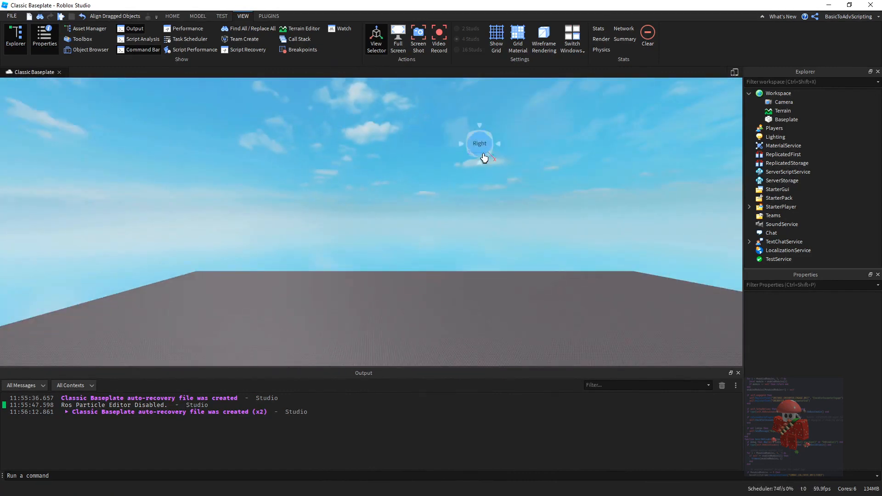
pyautogui.click(499, 146)
pyautogui.click(499, 145)
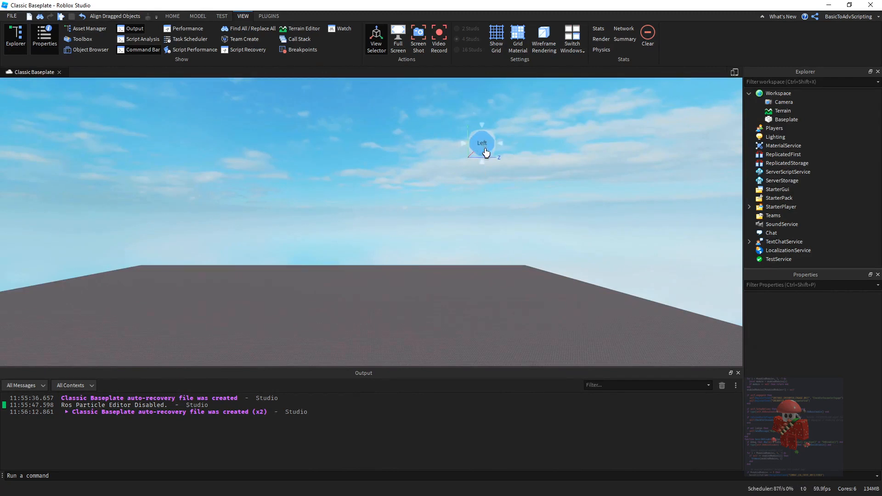
pyautogui.click(465, 145)
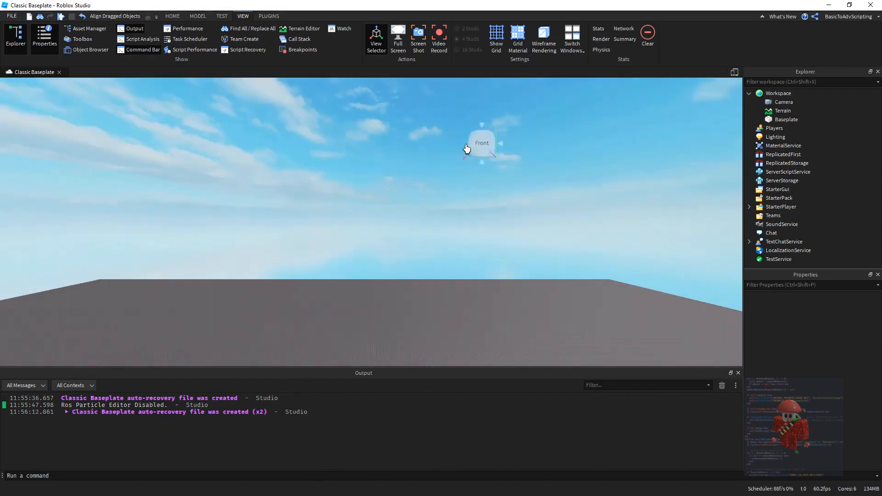
pyautogui.click(498, 131)
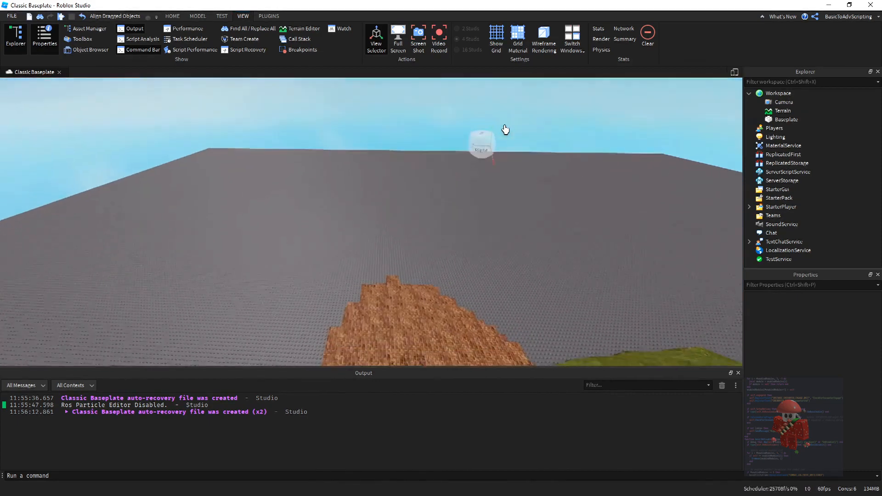
# Step: Switch the studio window to full screen and back, and bring the painted terrain into view again
pyautogui.click(399, 35)
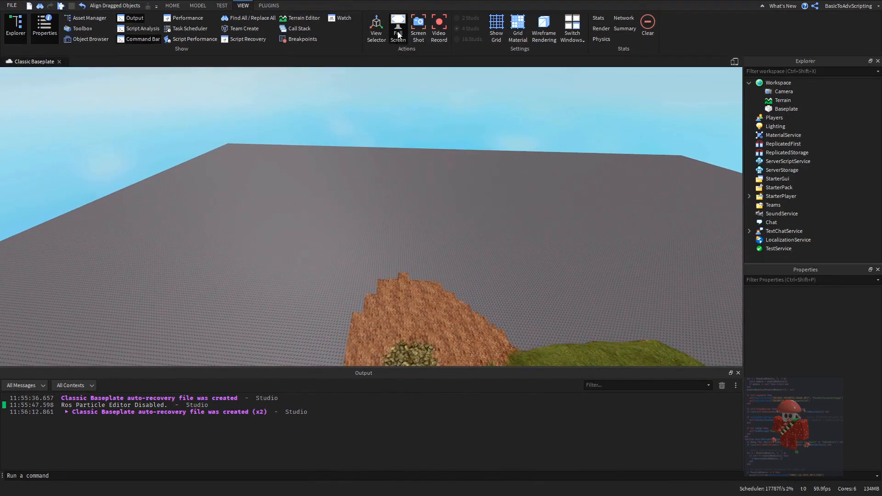
pyautogui.click(399, 35)
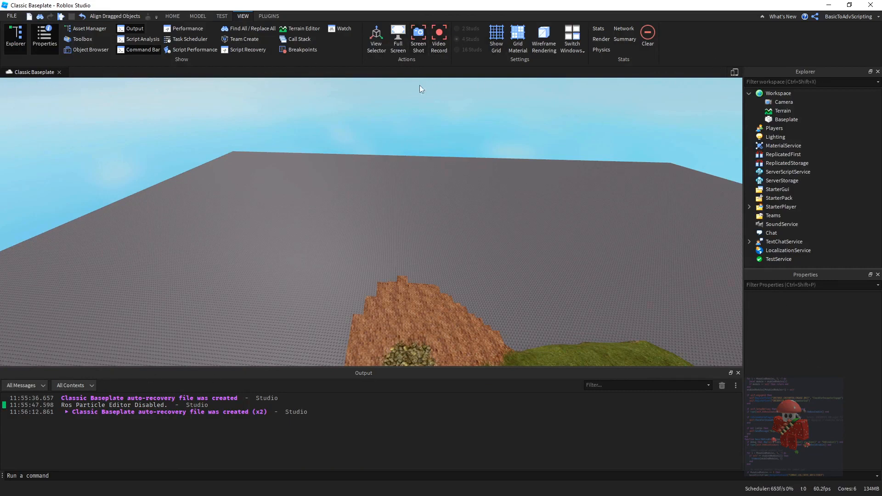
pyautogui.moveTo(431, 120); pyautogui.dragTo(453, 112, button='right')
pyautogui.press('d')
pyautogui.press('w')
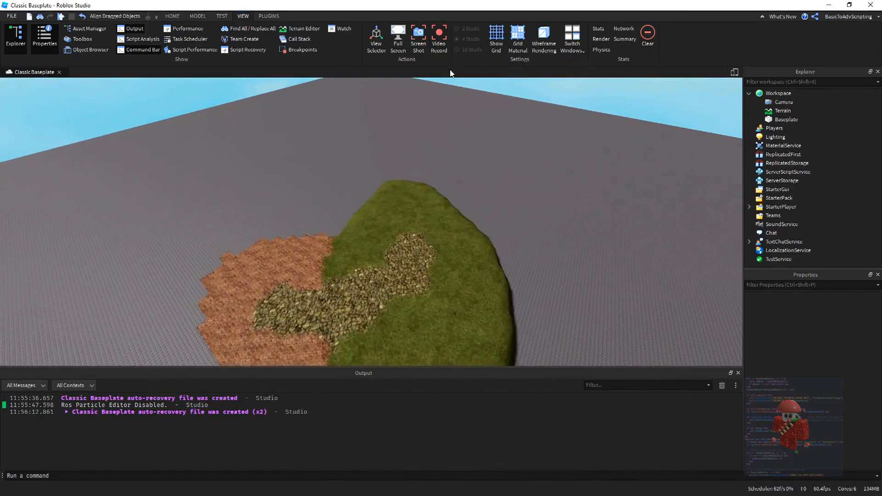
# Step: Show the 4-stud grid on the baseplate and inspect it from close up and from farther away
pyautogui.click(497, 43)
pyautogui.scroll(5, 446, 151)
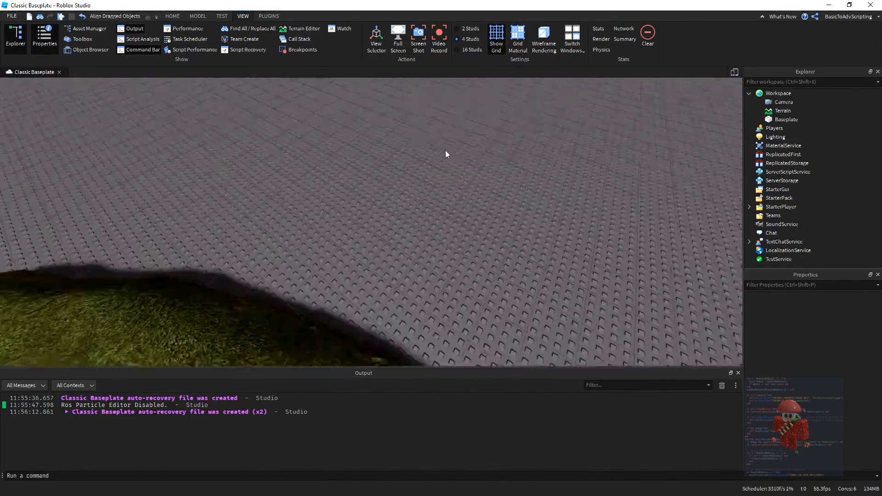
pyautogui.scroll(-10, 446, 151)
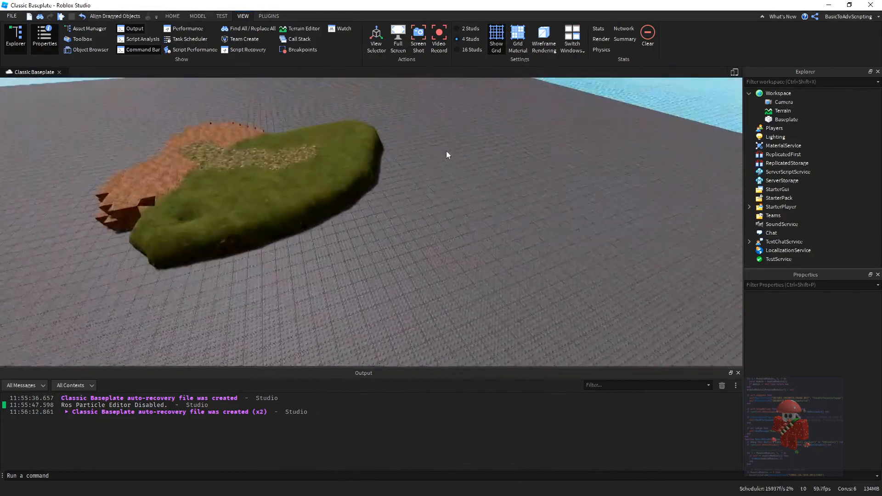
pyautogui.press('w')
# Step: Switch the baseplate display to Grid Material and examine the checkered squares up close
pyautogui.click(517, 38)
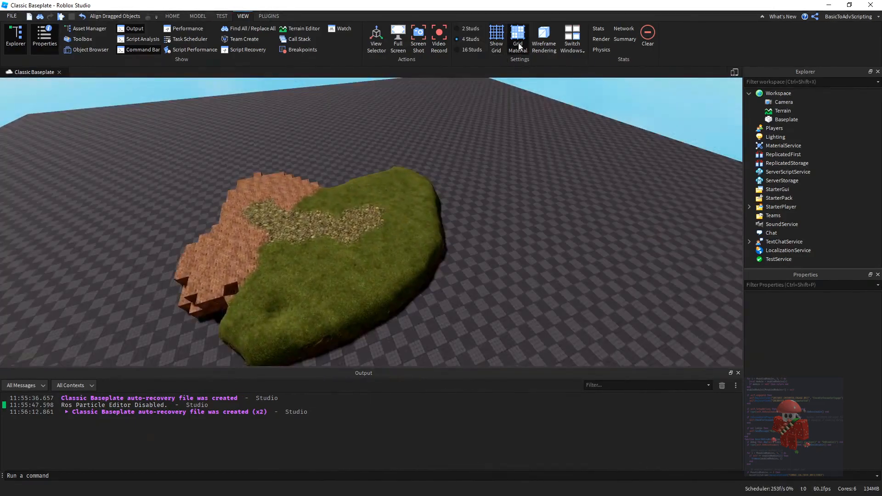
pyautogui.moveTo(458, 175); pyautogui.dragTo(458, 176, button='right')
pyautogui.press('w')
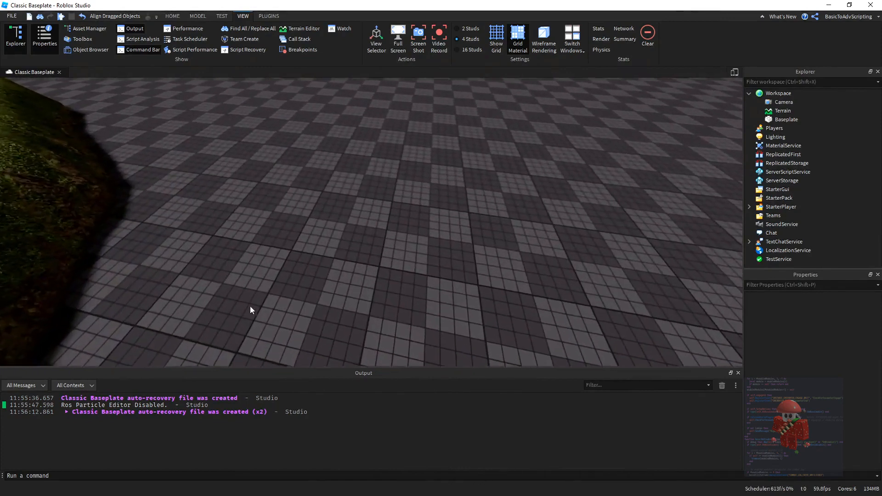
pyautogui.press('s')
# Step: Rename the Baseplate part to Baseplatee and undo the rename
pyautogui.click(785, 120)
pyautogui.click(843, 436)
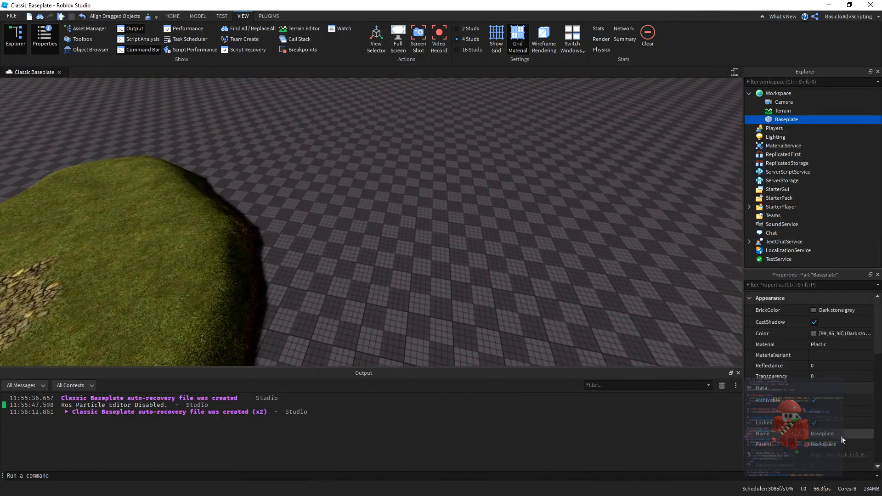
pyautogui.write('e')
pyautogui.press('Return')
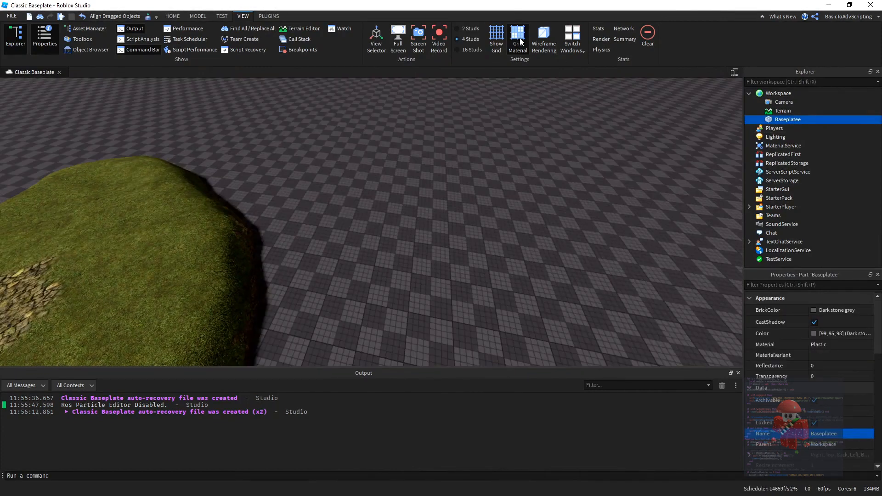
pyautogui.hotkey('ctrl', 'z')
# Step: Turn off Grid Material and compare the plain baseplate around the terrain
pyautogui.scroll(-6, 517, 130)
pyautogui.click(515, 45)
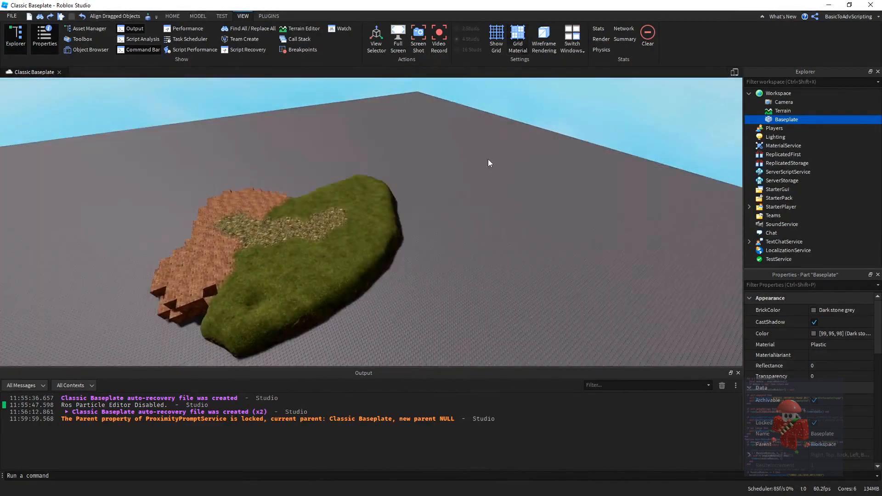
pyautogui.moveTo(488, 161); pyautogui.dragTo(452, 161, button='right')
# Step: Turn Grid Material on again, inspect its squares on the baseplate beside the terrain, and turn it off
pyautogui.click(514, 43)
pyautogui.press('w')
pyautogui.moveTo(458, 235); pyautogui.dragTo(364, 207, button='right')
pyautogui.press('w')
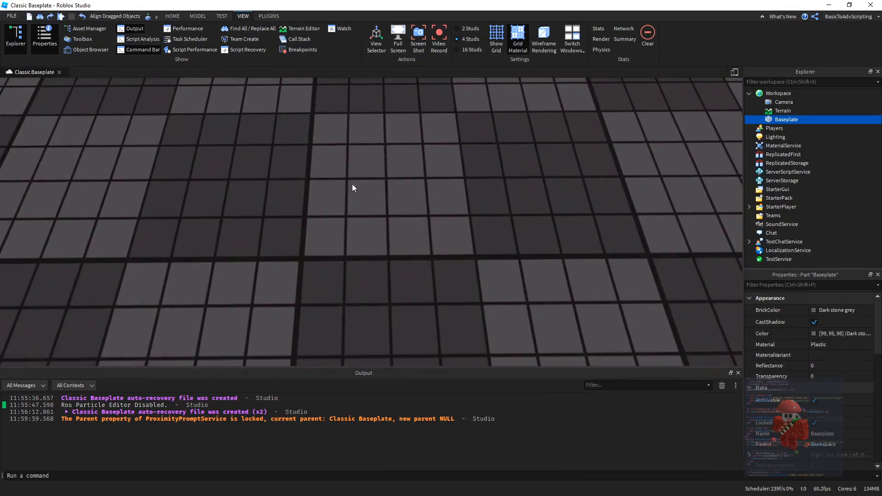
pyautogui.press('s')
pyautogui.press('a')
pyautogui.moveTo(459, 153); pyautogui.dragTo(517, 148, button='right')
pyautogui.press('s')
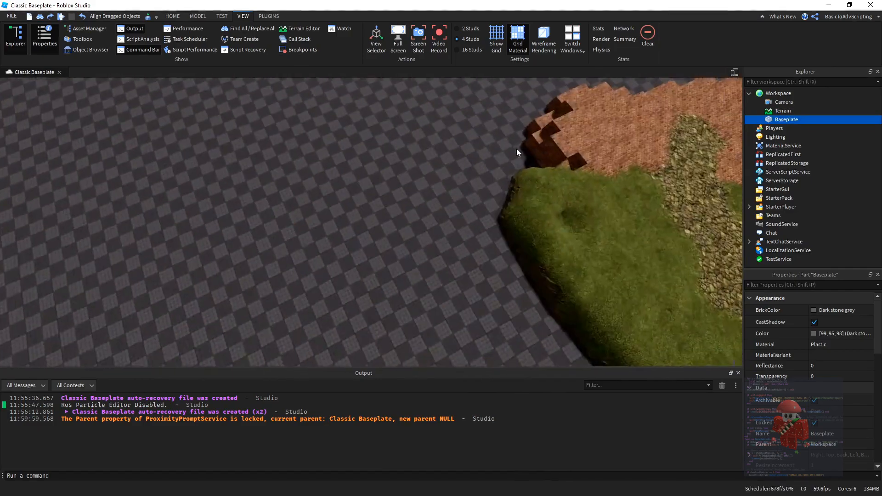
pyautogui.click(512, 41)
pyautogui.moveTo(502, 108); pyautogui.dragTo(516, 8, button='right')
pyautogui.press('s')
# Step: Turn on Wireframe Rendering, look around the place in wireframe, and restore normal rendering
pyautogui.click(541, 39)
pyautogui.press('w')
pyautogui.moveTo(373, 148); pyautogui.dragTo(373, 148, button='right')
pyautogui.press('a')
pyautogui.press('w')
pyautogui.press('s')
pyautogui.click(543, 40)
pyautogui.scroll(-5, 431, 196)
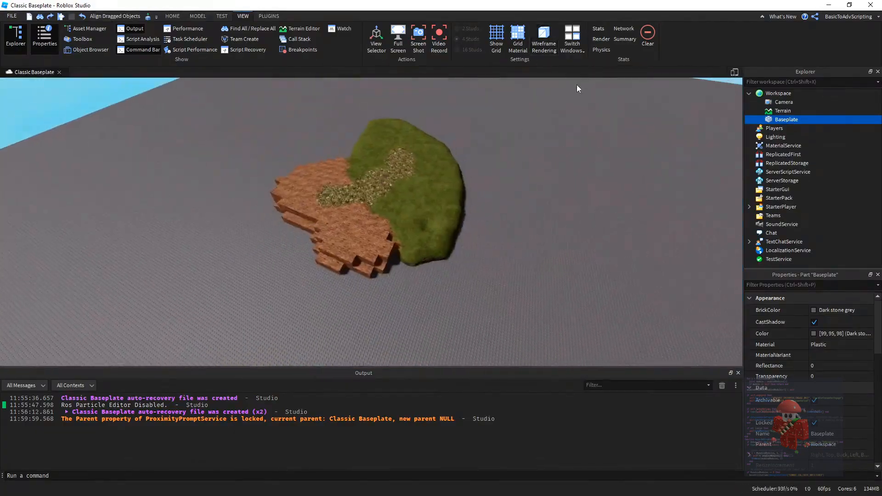
# Step: Check the list of open windows and add a new Script to the Workspace
pyautogui.click(575, 45)
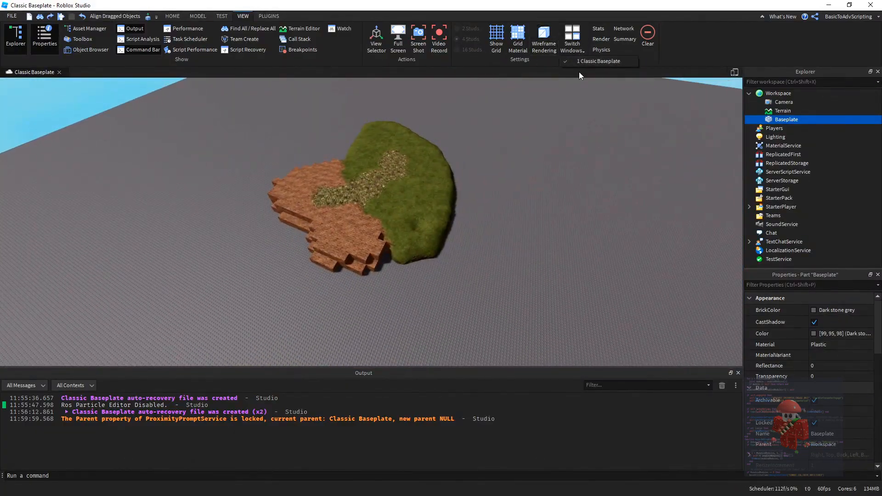
pyautogui.click(579, 72)
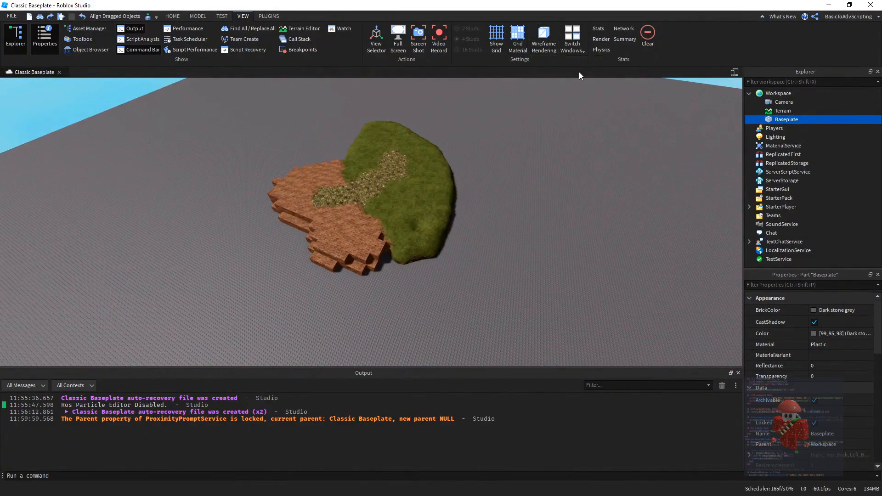
pyautogui.click(797, 93)
pyautogui.click(781, 122)
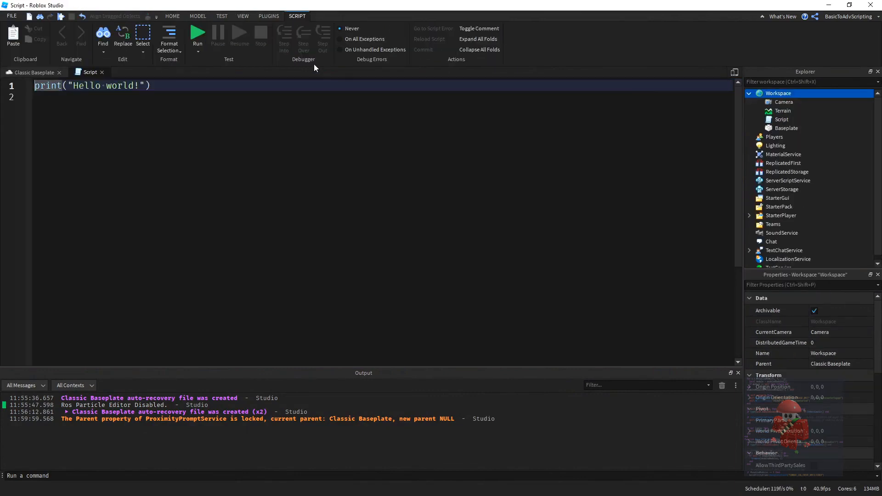
# Step: Switch between the Classic Baseplate and Script windows, ending on Classic Baseplate with nothing selected
pyautogui.click(35, 72)
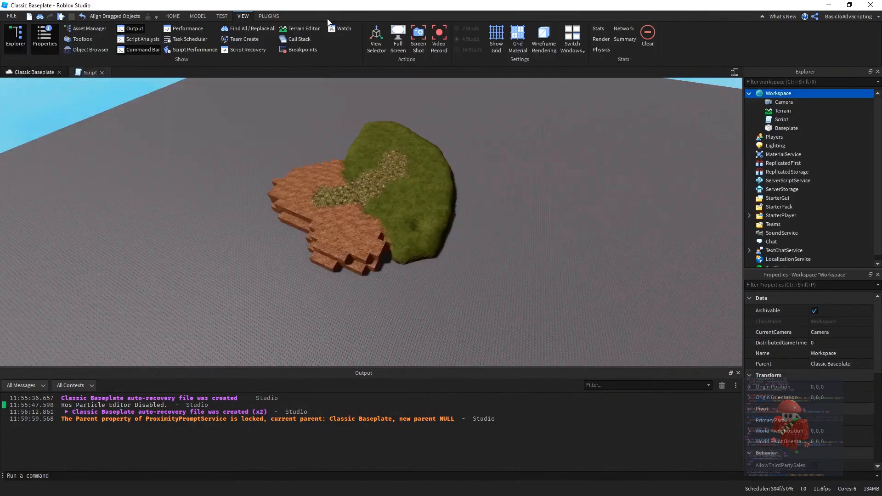
pyautogui.click(575, 51)
pyautogui.click(588, 73)
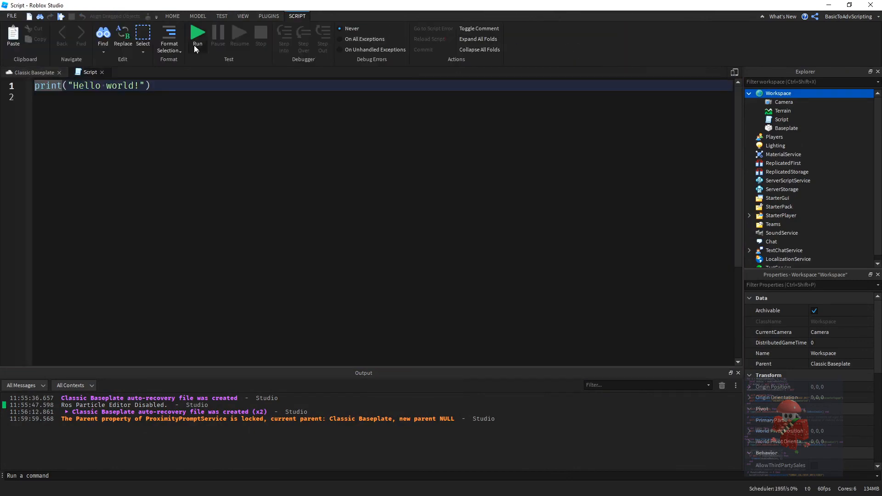
pyautogui.scroll(2, 265, 19)
pyautogui.click(572, 49)
pyautogui.click(589, 72)
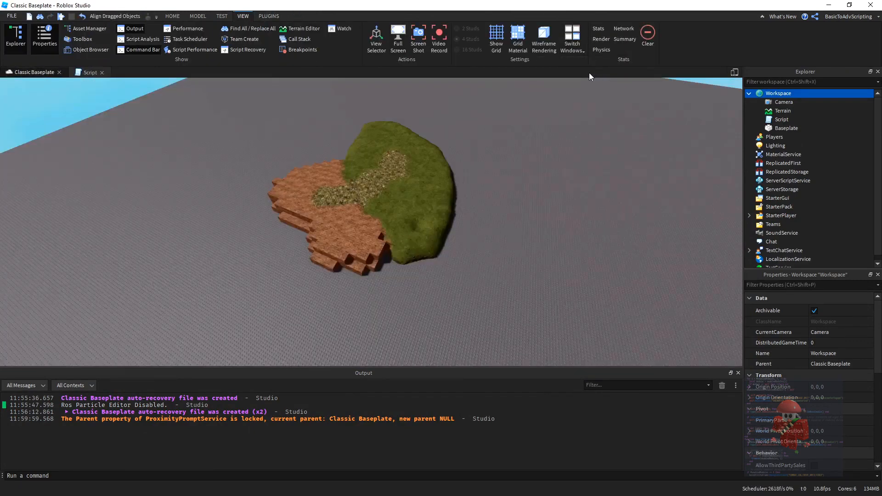
pyautogui.click(580, 123)
# Step: Show the Stats, Network, Render, Summary and Physics overlays one after another, leaving all of them hidden
pyautogui.click(597, 28)
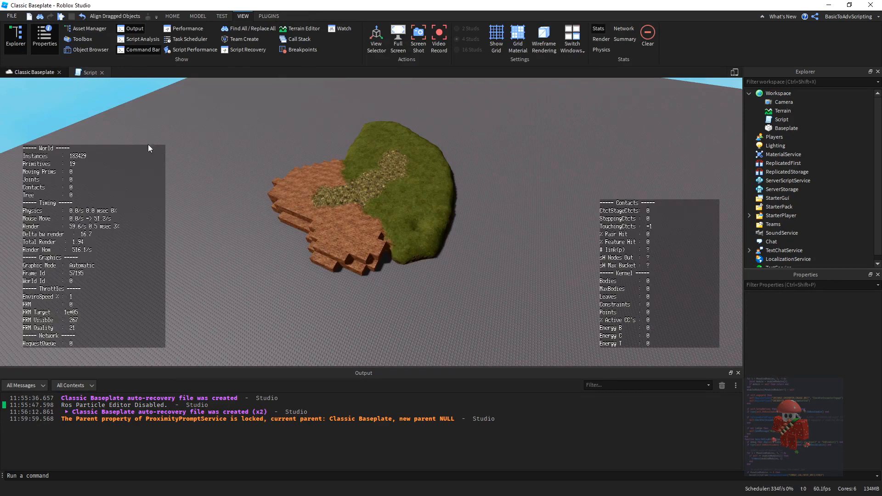
pyautogui.click(593, 32)
pyautogui.click(614, 30)
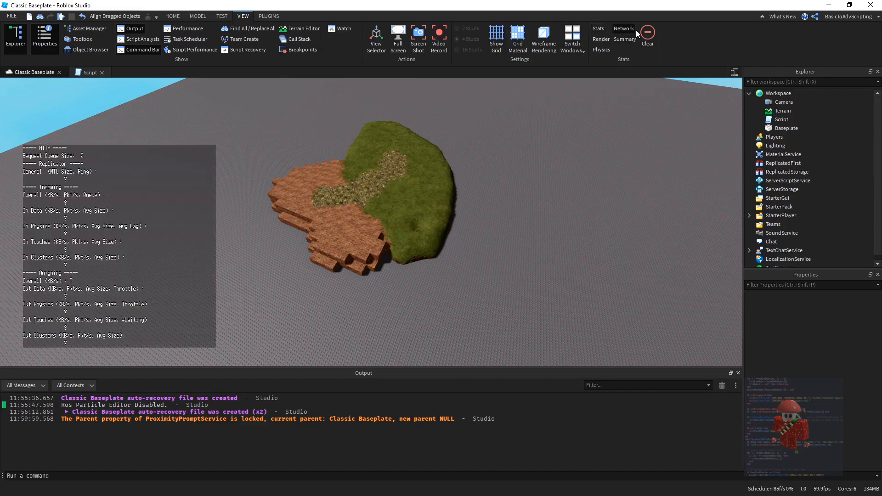
pyautogui.click(600, 38)
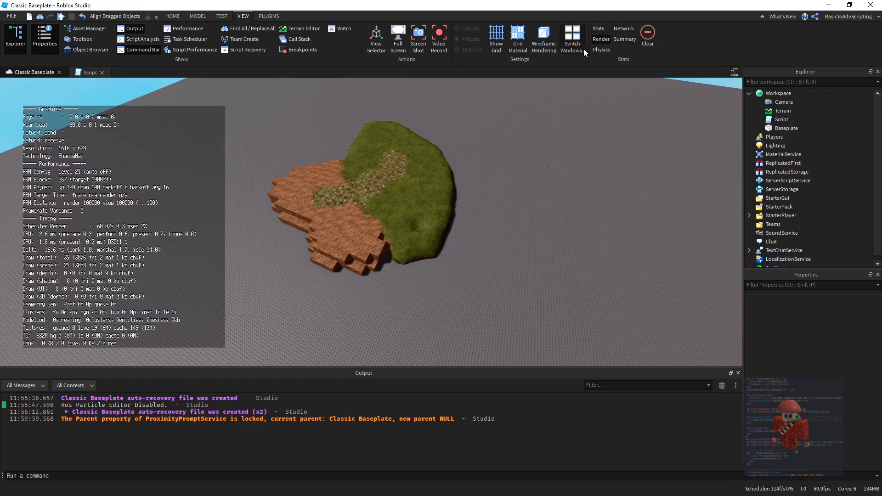
pyautogui.click(625, 41)
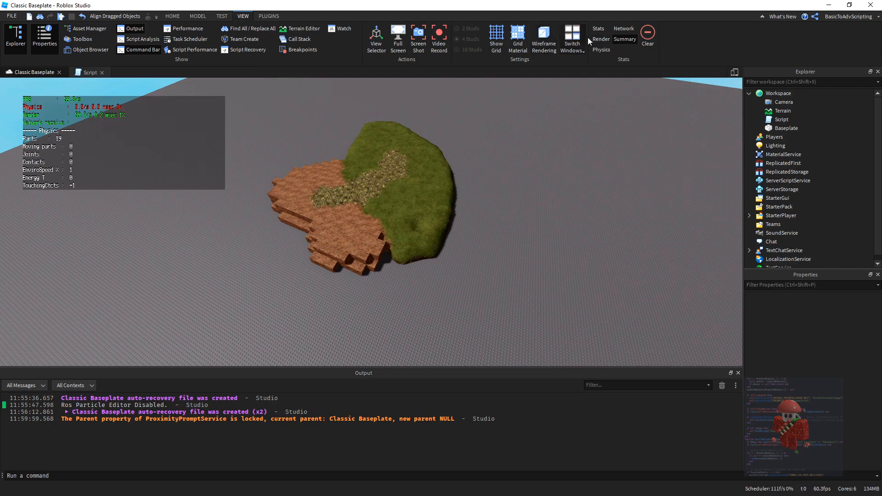
pyautogui.click(619, 40)
pyautogui.click(600, 50)
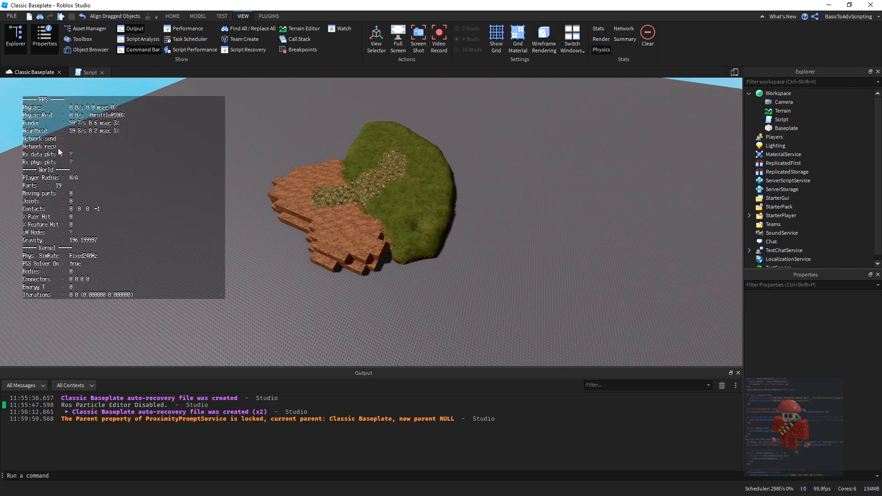
pyautogui.click(601, 50)
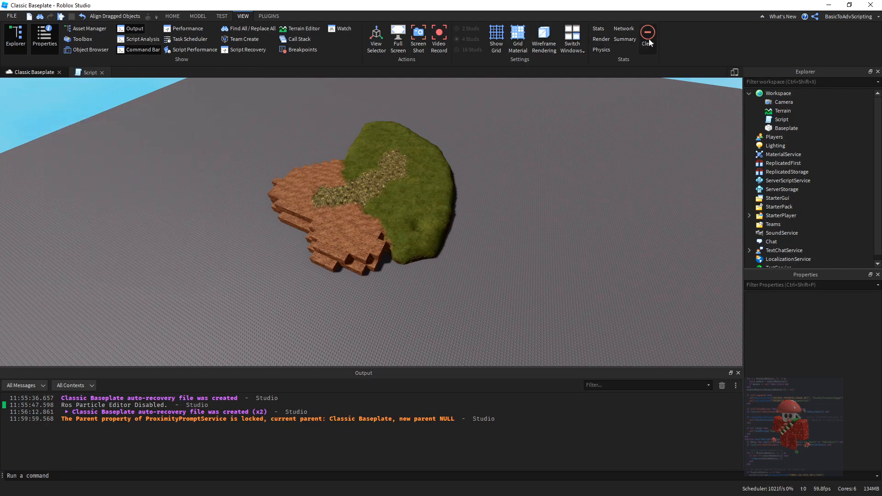
pyautogui.moveTo(551, 115); pyautogui.dragTo(550, 226, button='right')
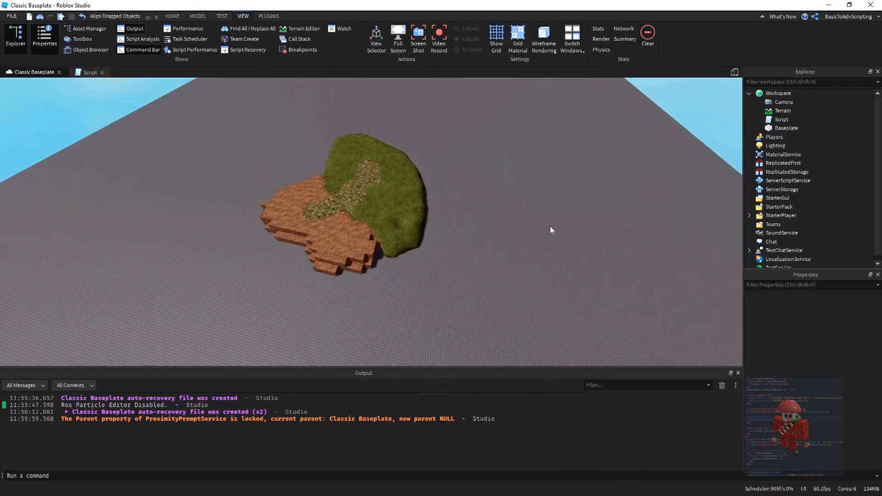
pyautogui.press('e')
pyautogui.moveTo(519, 257); pyautogui.dragTo(521, 258, button='right')
pyautogui.press('w')
pyautogui.press('a')
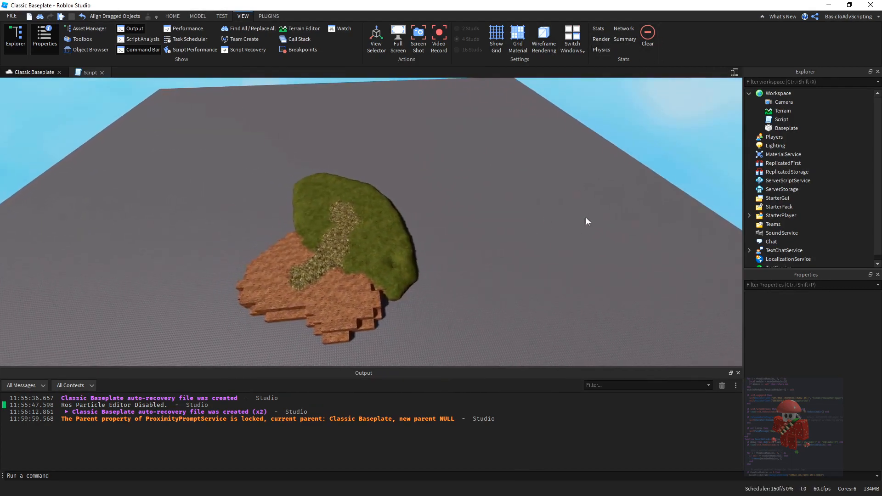
# Step: Look through the services offered for insertion and close the dialog without inserting any
pyautogui.click(194, 18)
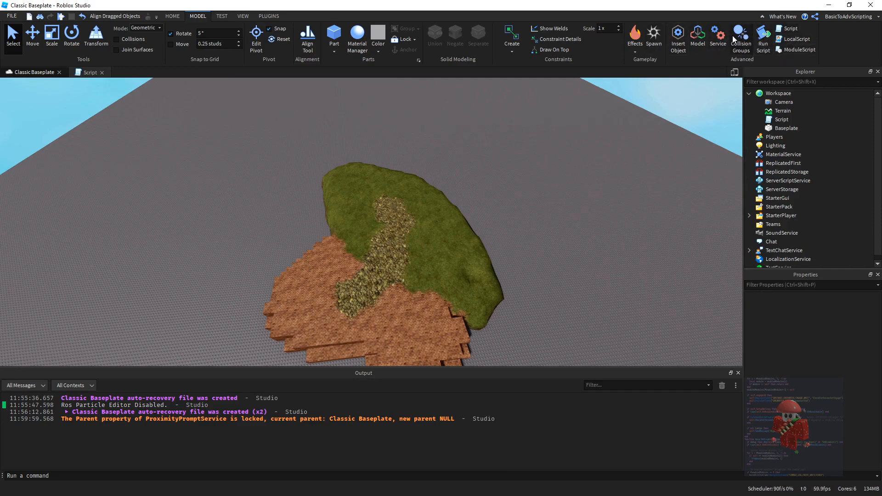
pyautogui.click(716, 42)
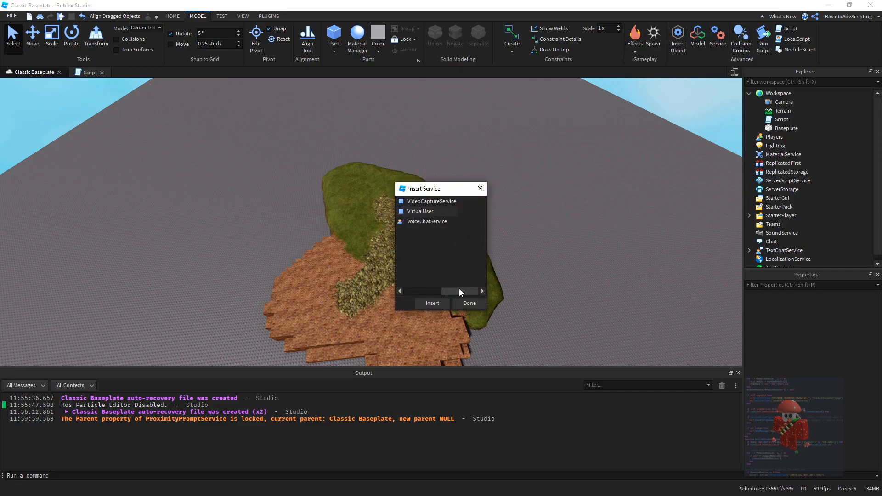
pyautogui.moveTo(460, 291); pyautogui.dragTo(431, 290)
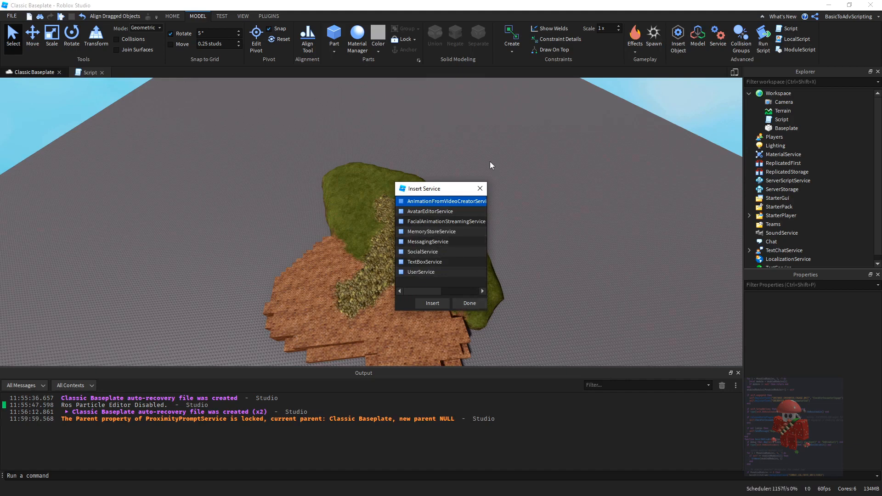
pyautogui.click(480, 189)
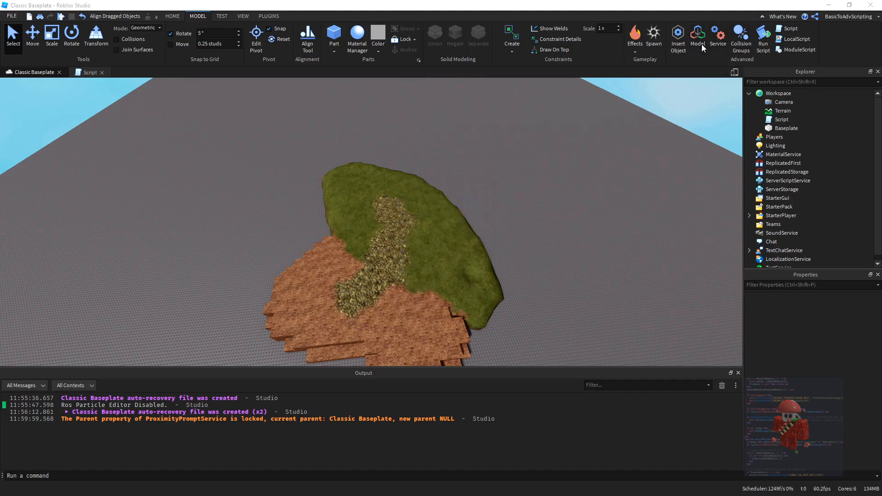
# Step: Try the Model insertion command without adding a model, and browse the Insert Object panel before closing it
pyautogui.click(697, 39)
pyautogui.click(570, 18)
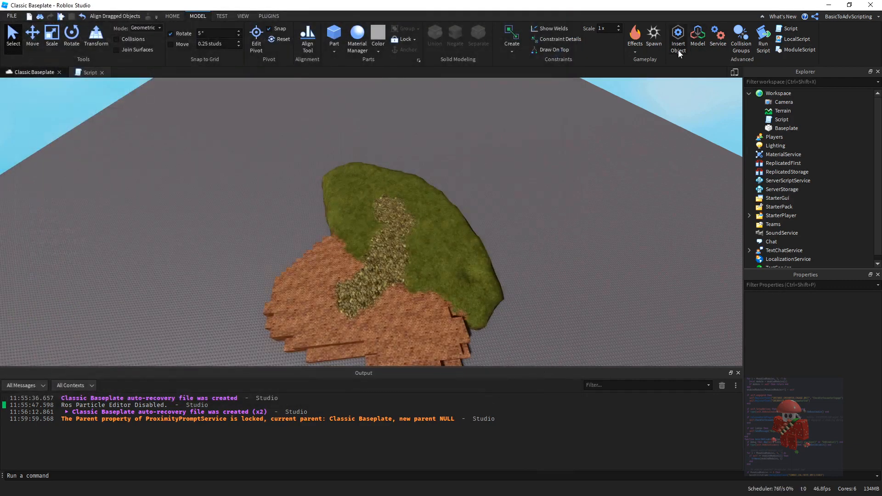
pyautogui.click(678, 38)
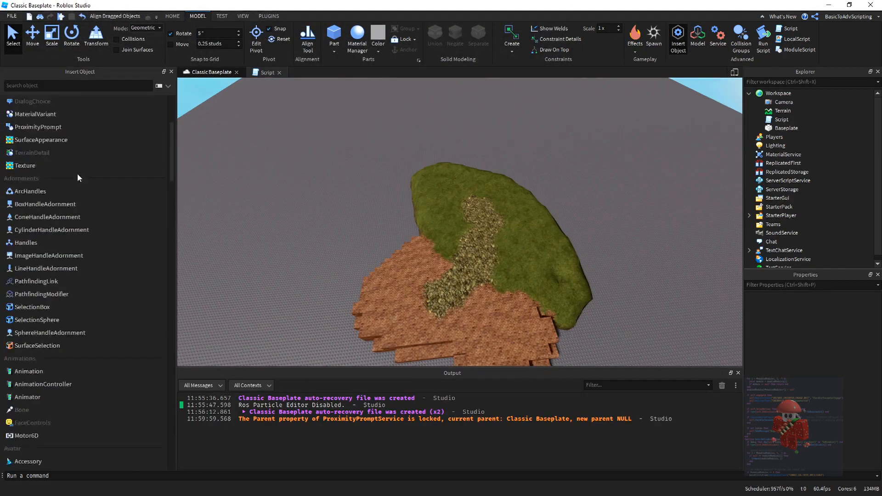
pyautogui.scroll(-3, 87, 174)
pyautogui.click(171, 72)
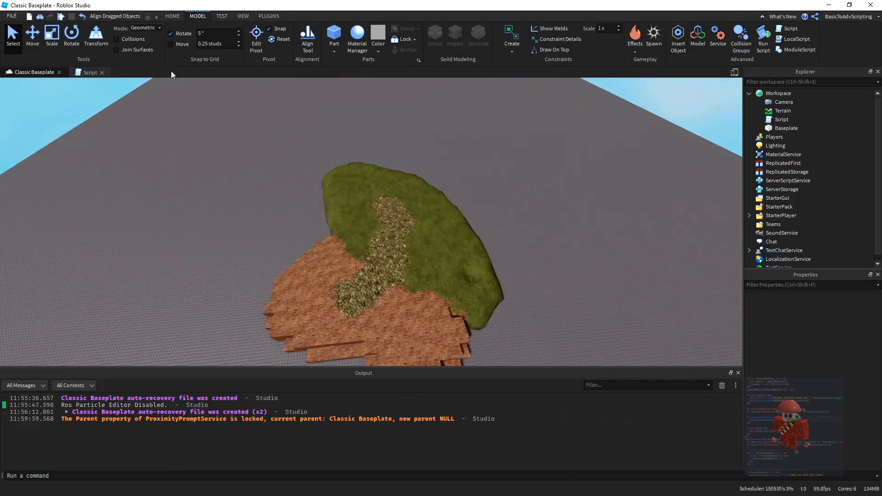
# Step: Browse the objects that can be inserted into the Baseplate part from the Explorer, and close the list without inserting any
pyautogui.click(804, 128)
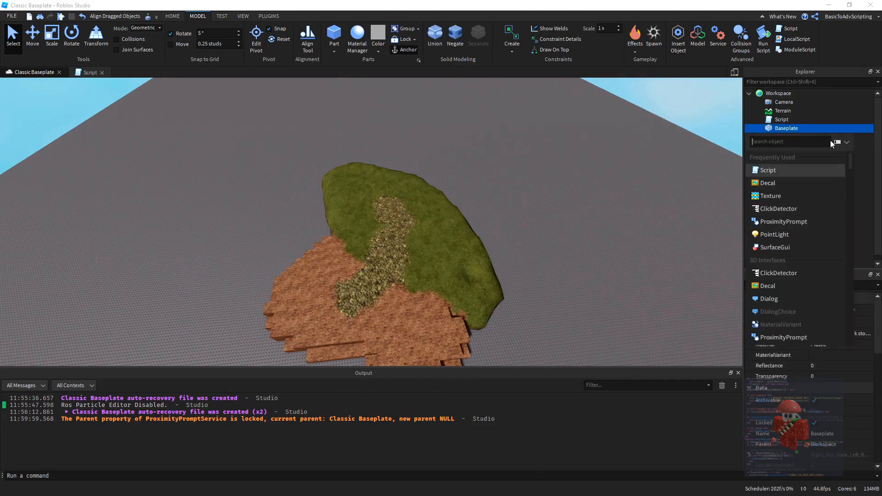
pyautogui.rightClick(822, 131)
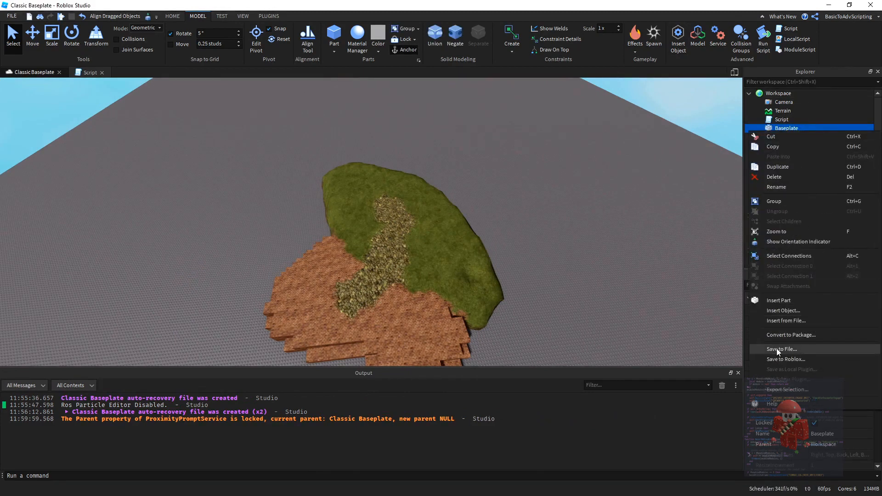
pyautogui.click(789, 311)
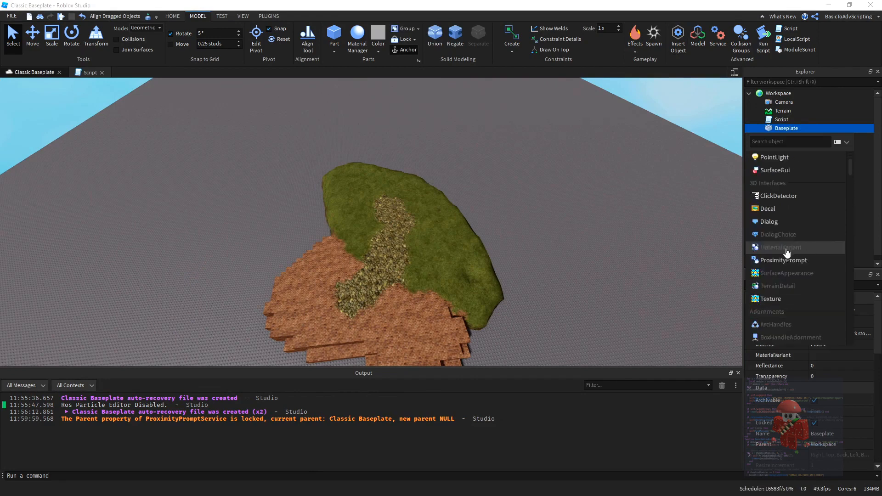
pyautogui.scroll(2, 793, 237)
pyautogui.scroll(-9, 791, 234)
pyautogui.click(710, 192)
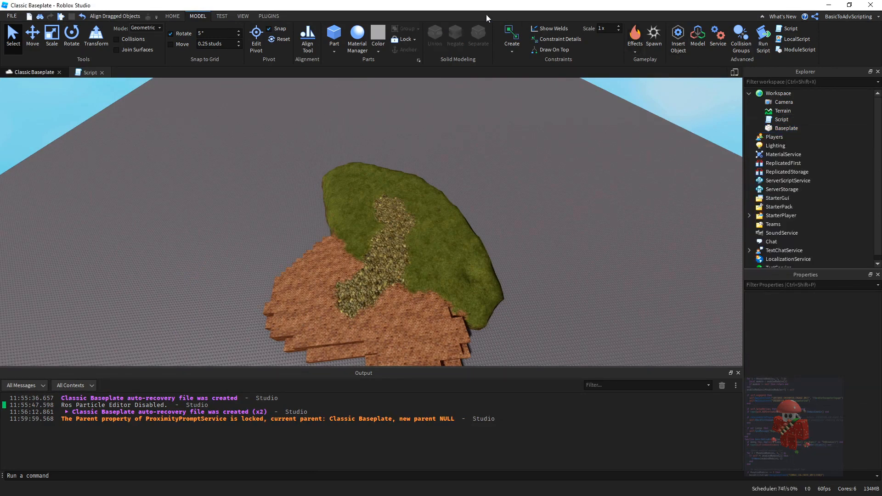
# Step: Run the place in Run mode twice, stopping the simulation each time
pyautogui.click(220, 16)
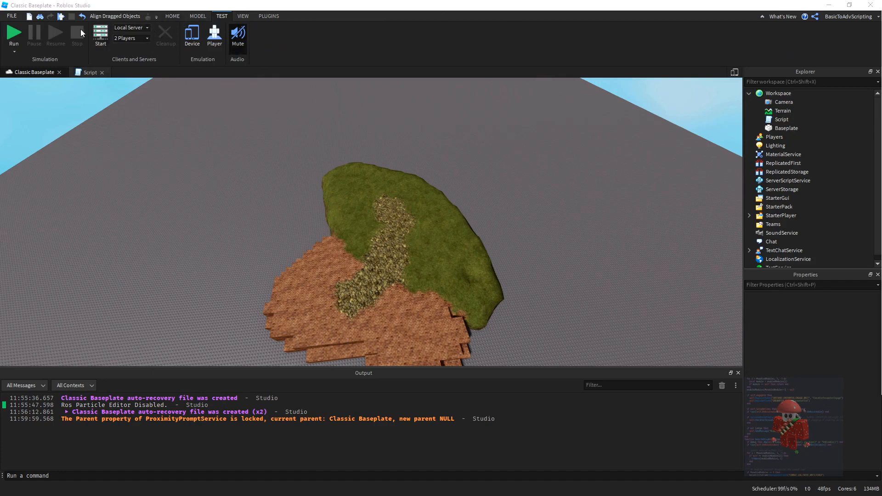
pyautogui.click(17, 52)
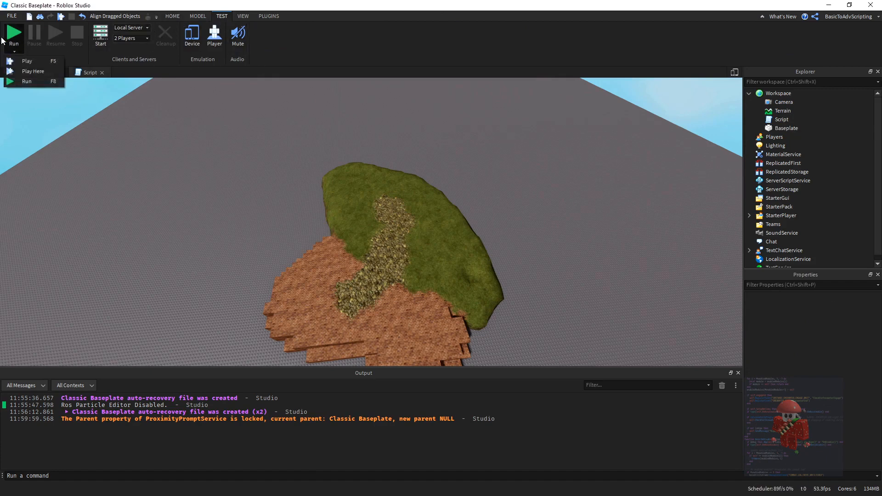
pyautogui.click(26, 83)
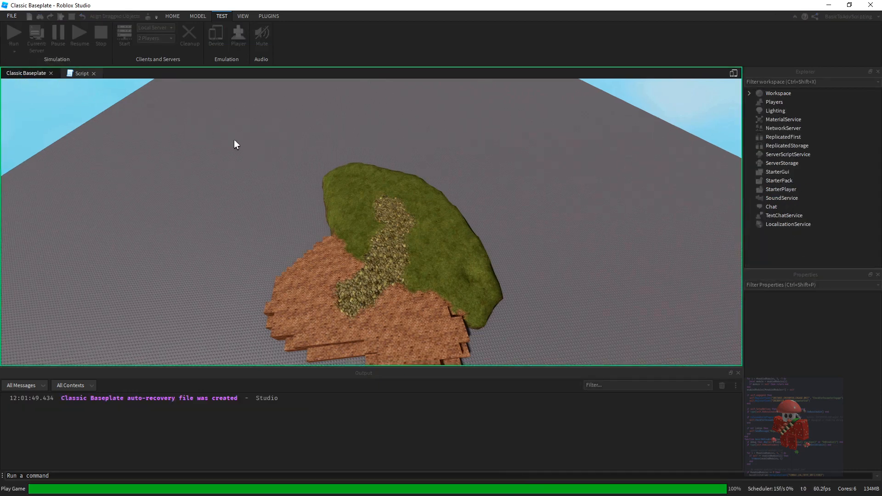
pyautogui.moveTo(379, 163); pyautogui.dragTo(380, 164, button='right')
pyautogui.scroll(-5, 379, 164)
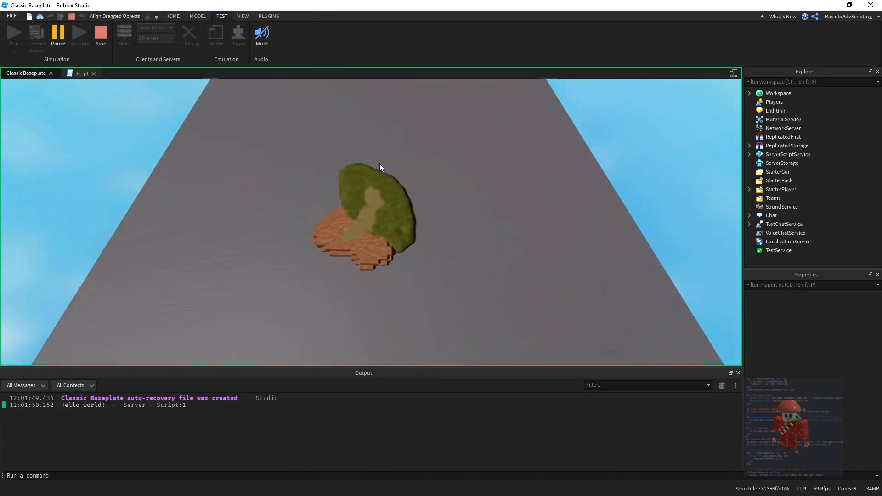
pyautogui.click(102, 41)
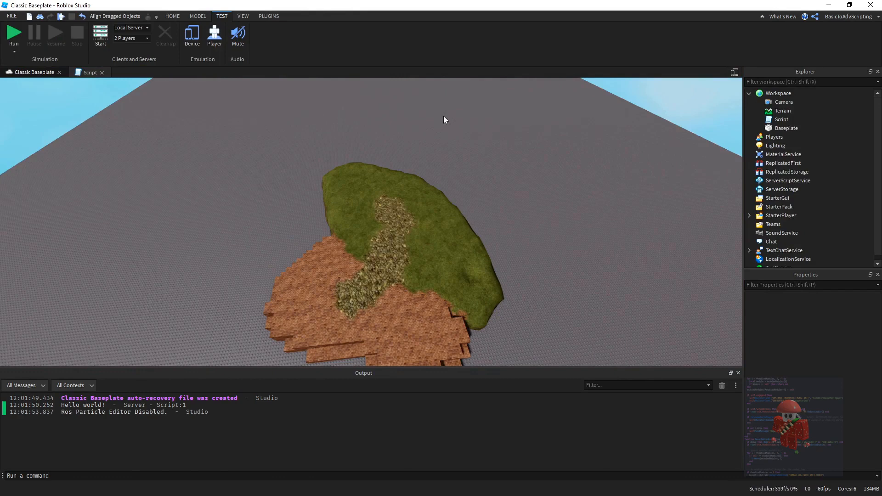
pyautogui.click(14, 33)
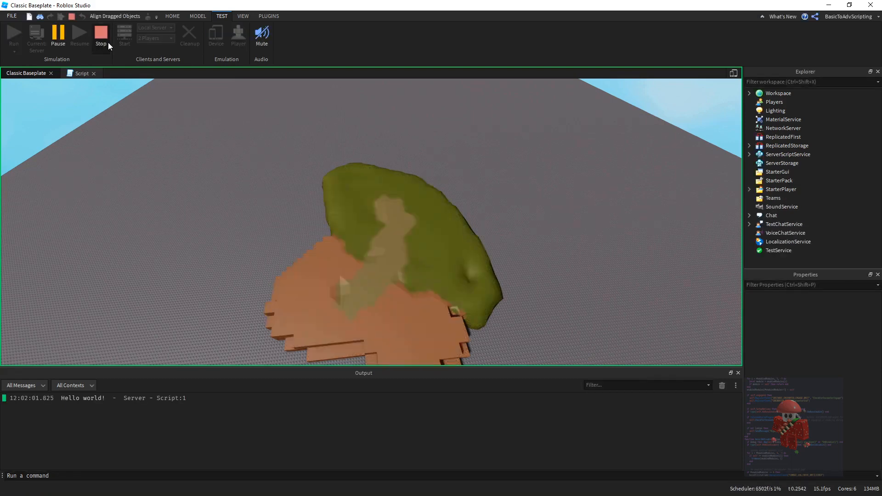
pyautogui.click(100, 38)
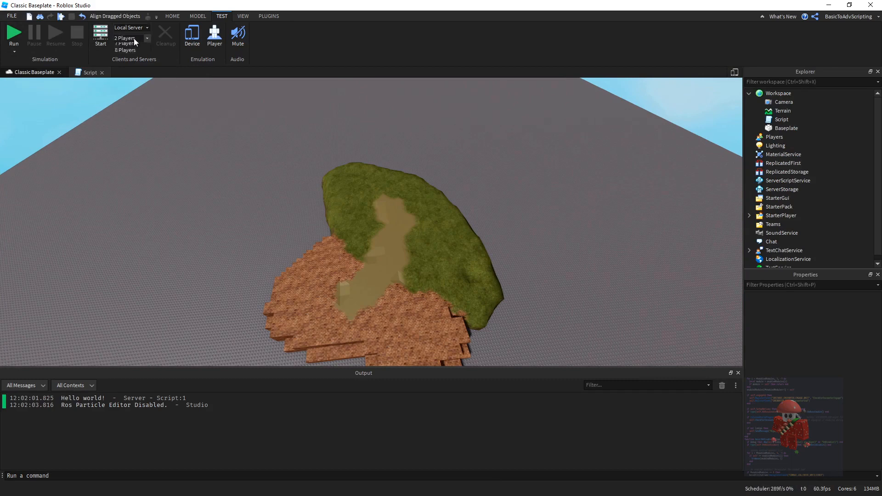
# Step: Look through the player counts available for a local server test without changing the selection
pyautogui.click(134, 40)
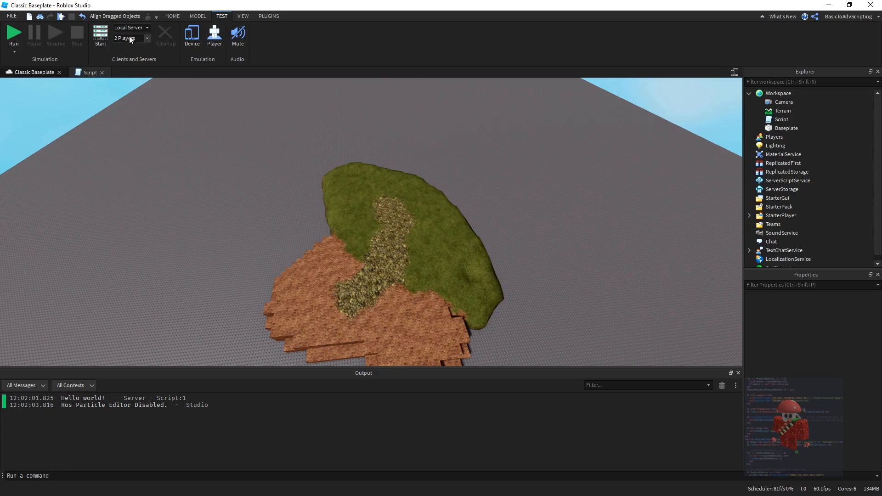
pyautogui.click(130, 39)
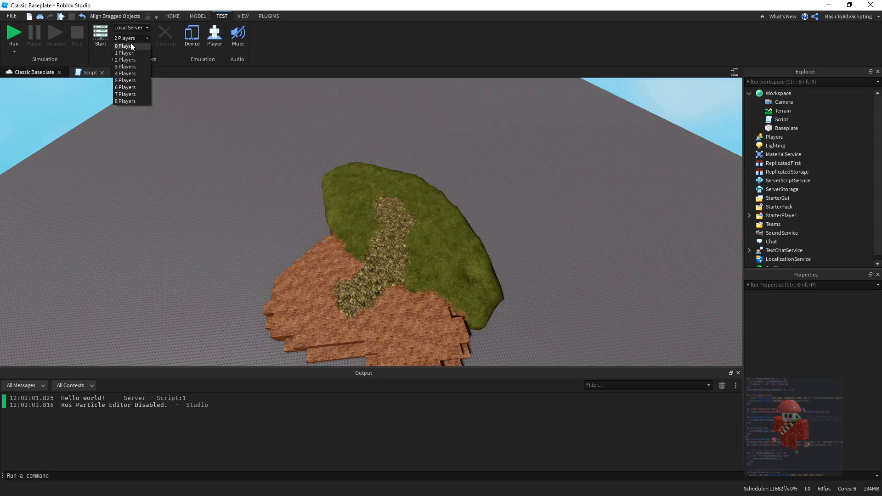
pyautogui.click(215, 107)
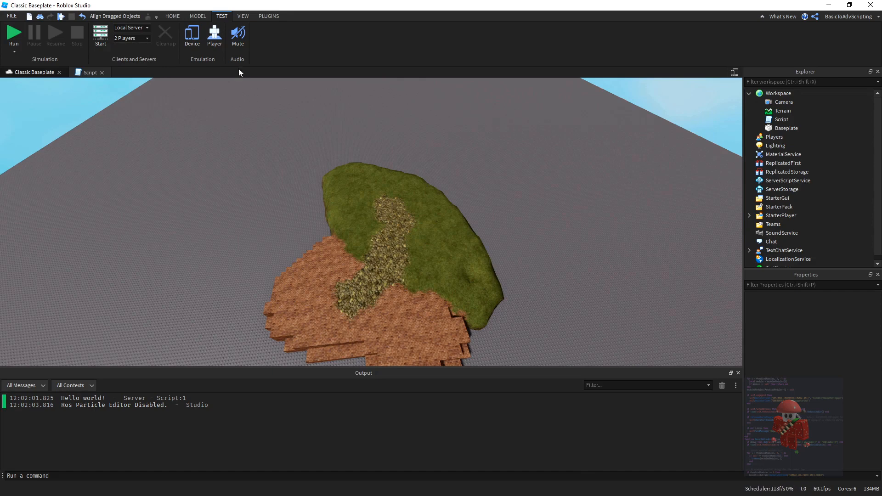
# Step: Start device emulation and preview the place on the Samsung Galaxy S7 and on the custom 4k device
pyautogui.click(192, 37)
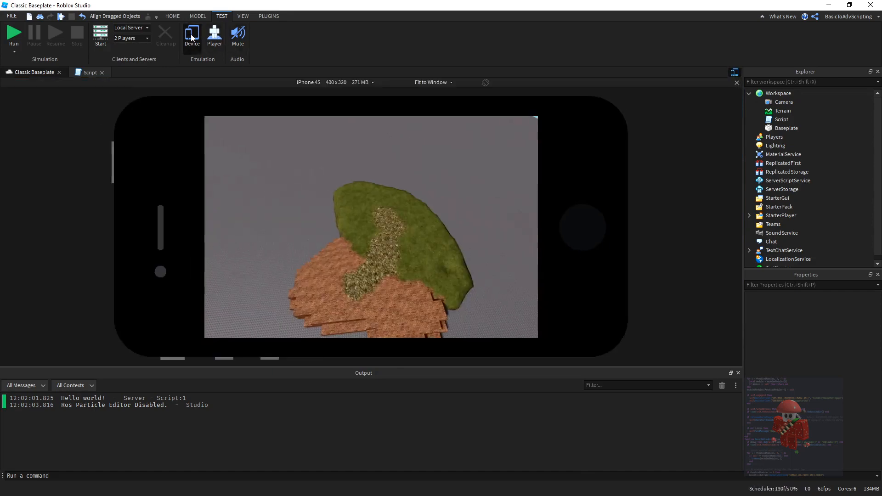
pyautogui.click(358, 84)
pyautogui.scroll(-1, 321, 230)
pyautogui.scroll(1, 294, 276)
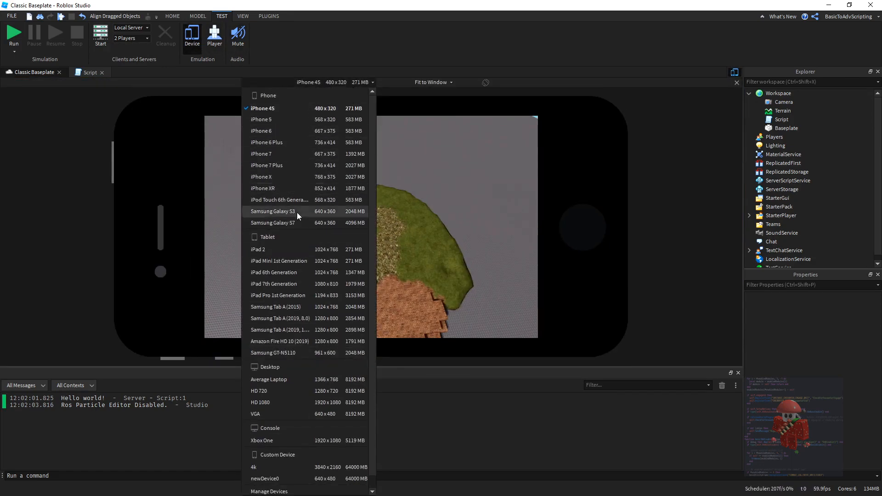
pyautogui.click(297, 220)
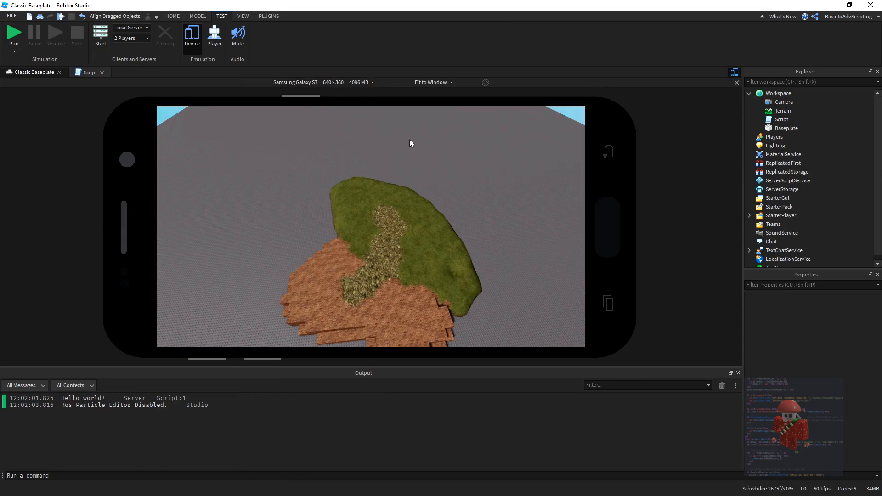
pyautogui.click(315, 83)
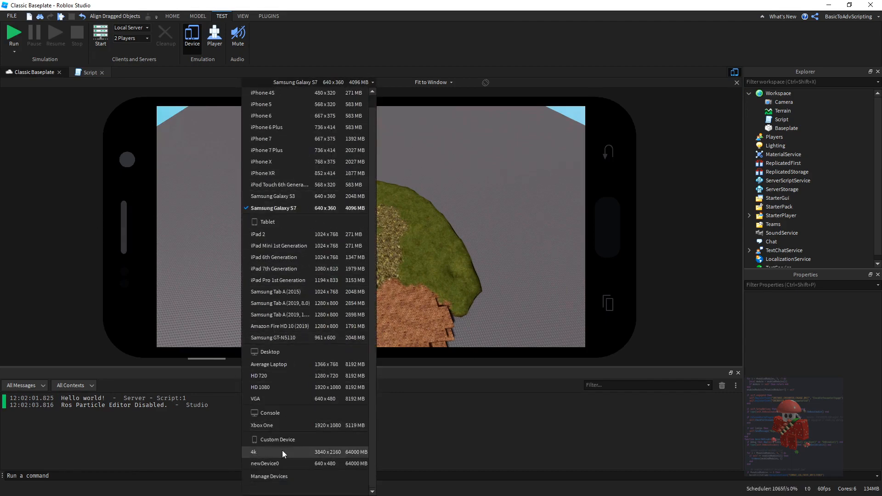
pyautogui.click(282, 452)
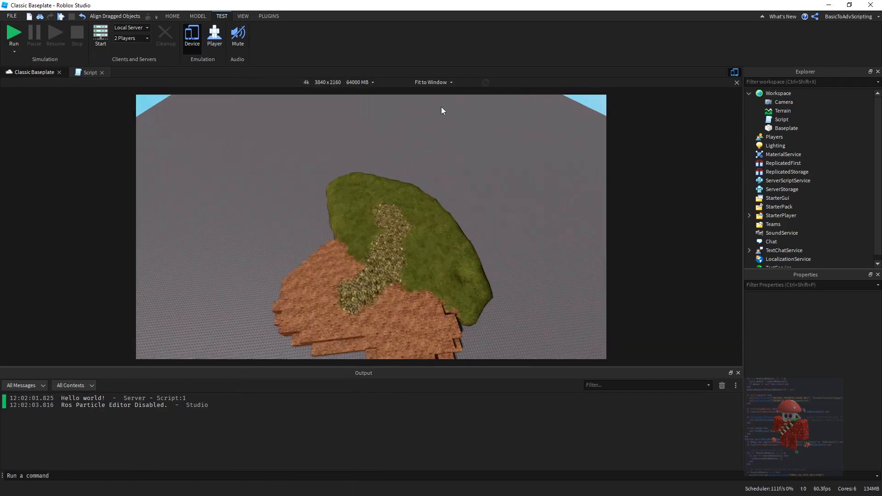
# Step: Preview the emulated 4k device at Actual Resolution and at Physical Size
pyautogui.click(352, 80)
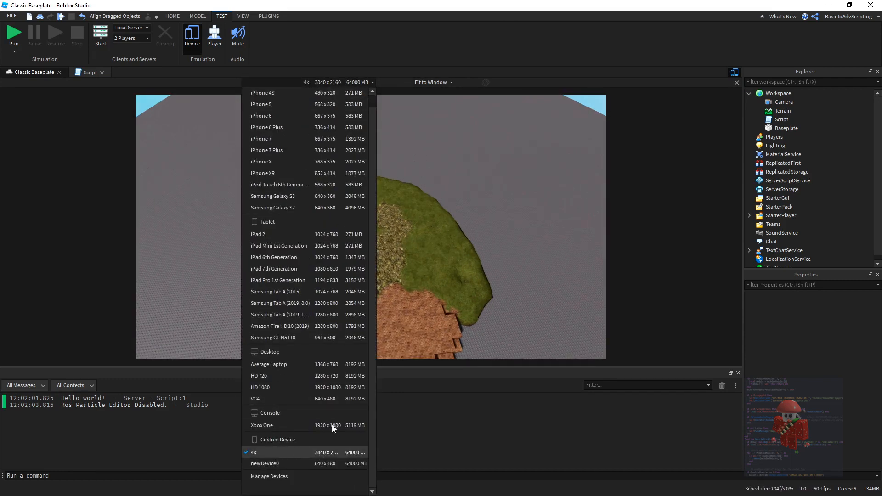
pyautogui.click(430, 82)
pyautogui.click(400, 109)
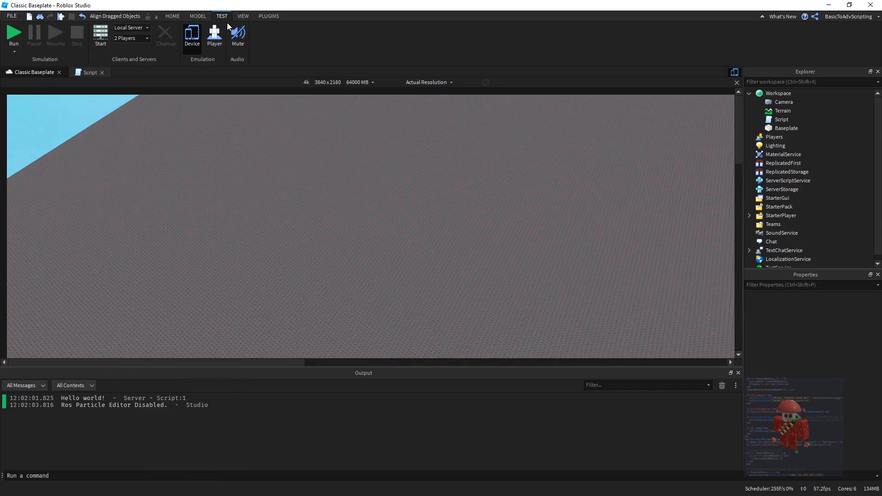
pyautogui.click(242, 16)
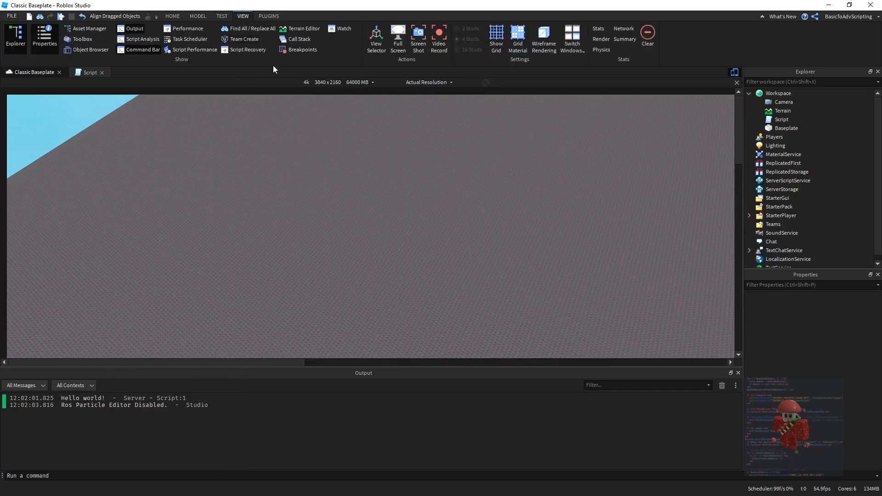
pyautogui.click(434, 82)
pyautogui.click(420, 91)
# Step: Switch the emulated device to the iPhone 4S and to the iPhone 6 Plus
pyautogui.click(342, 83)
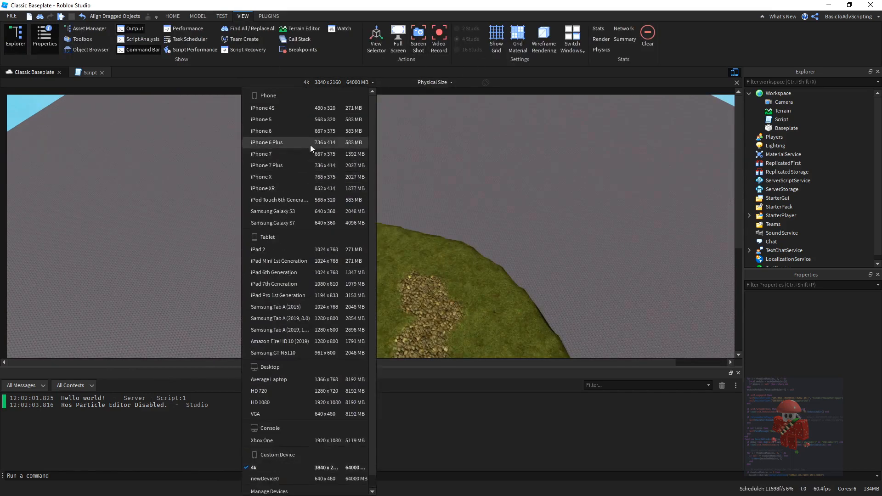
pyautogui.click(349, 108)
pyautogui.click(342, 82)
pyautogui.click(327, 136)
# Step: Fit the emulated iPhone 6 Plus to the window and close device emulation
pyautogui.click(434, 82)
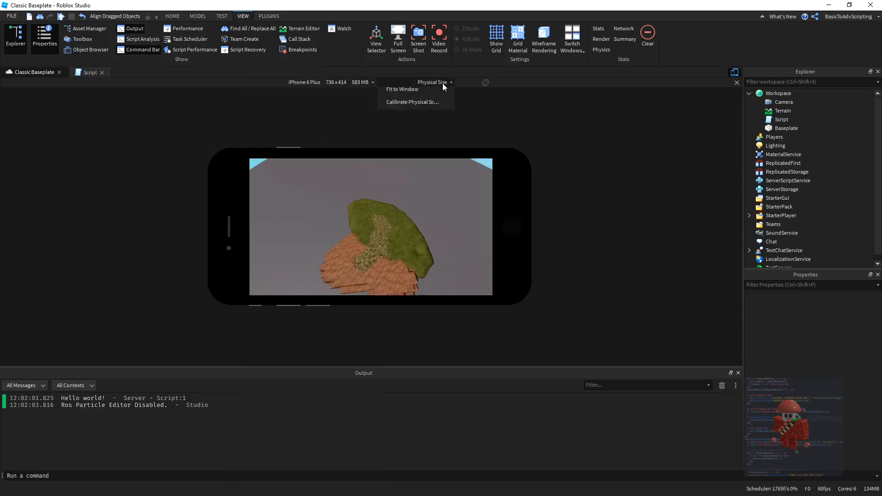
pyautogui.click(403, 116)
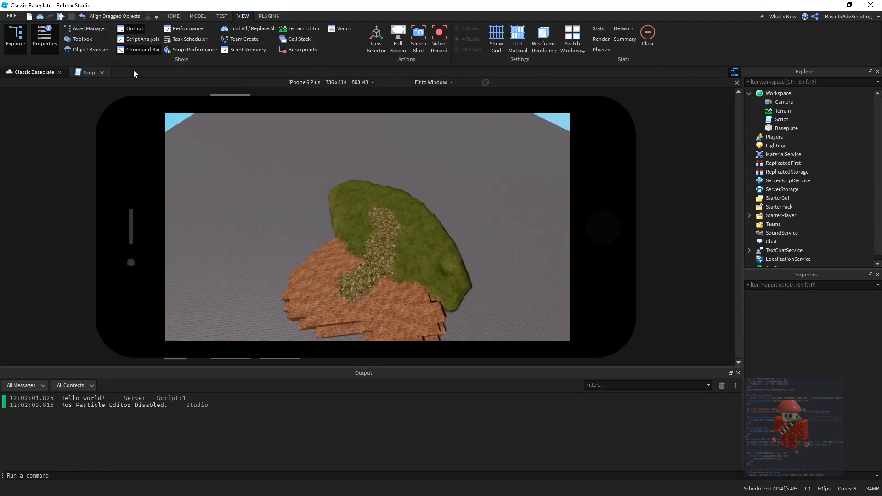
pyautogui.click(737, 83)
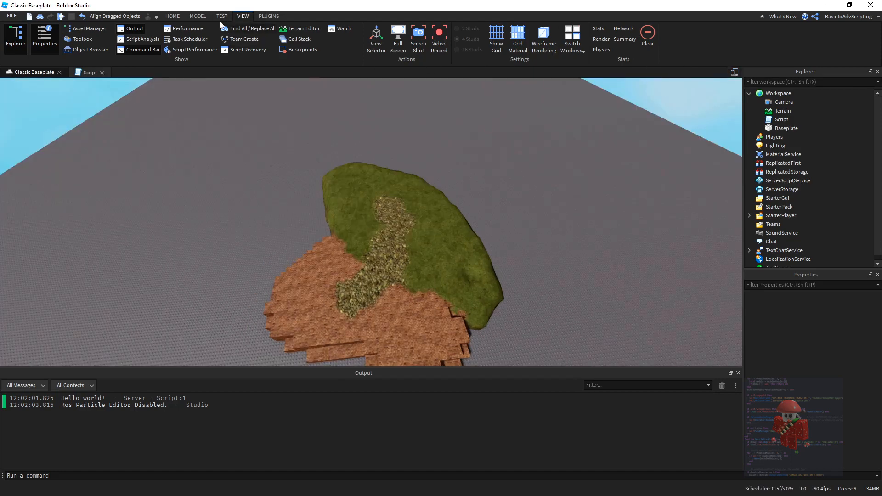
# Step: Enable the test profile in the Player Emulator and close the emulator without choosing another locale
pyautogui.click(220, 16)
pyautogui.click(217, 43)
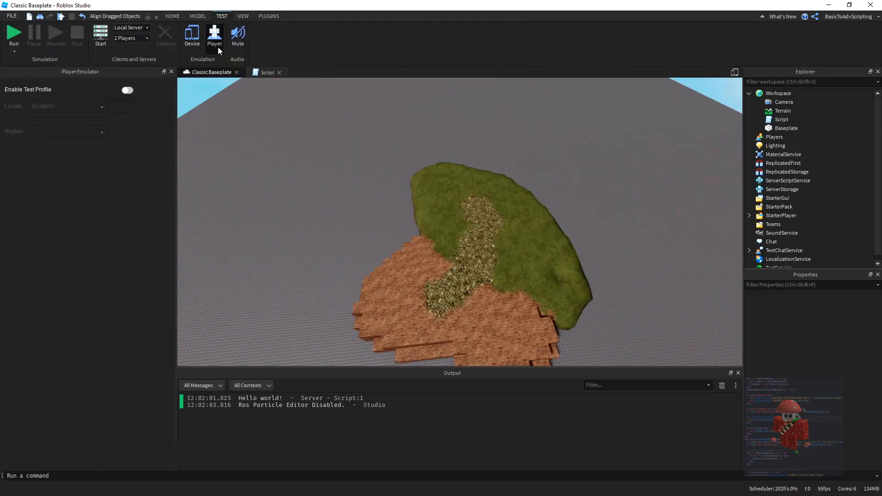
pyautogui.click(128, 91)
pyautogui.click(41, 106)
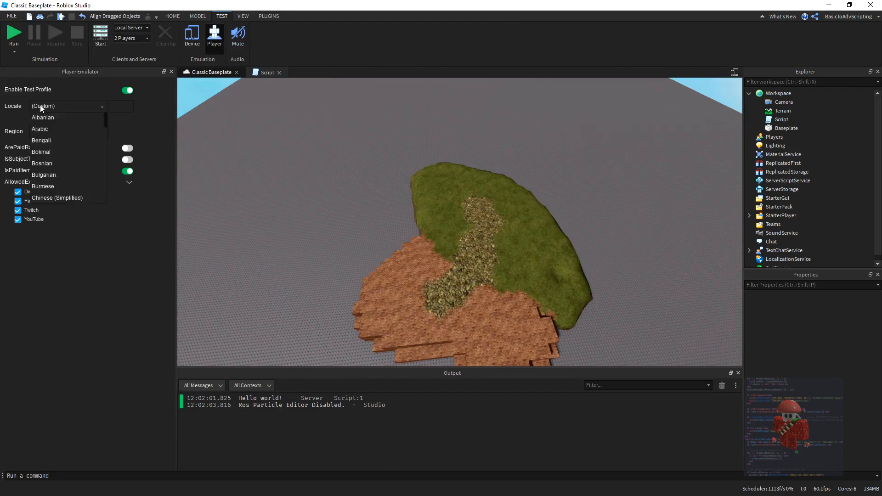
pyautogui.click(57, 106)
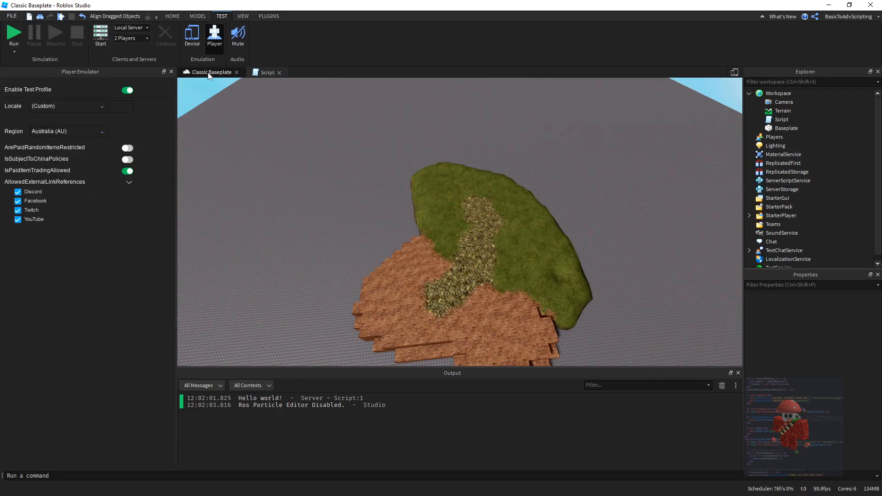
pyautogui.click(215, 44)
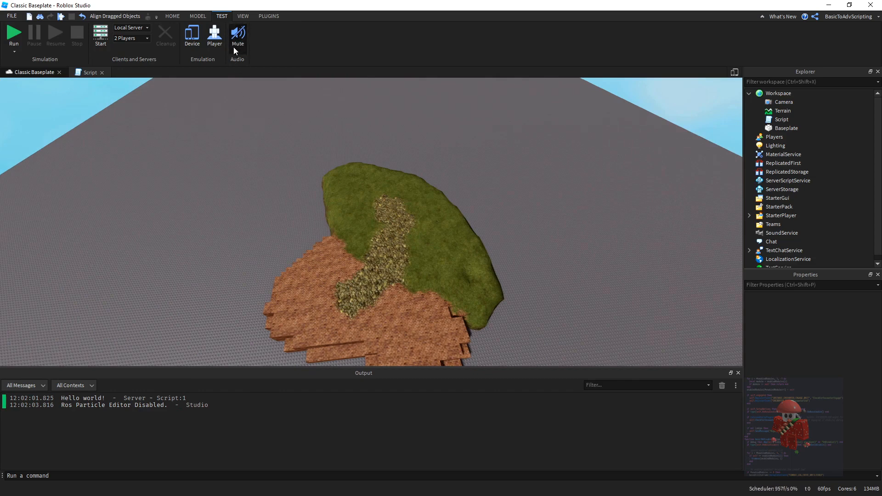
pyautogui.press('a')
pyautogui.press('w')
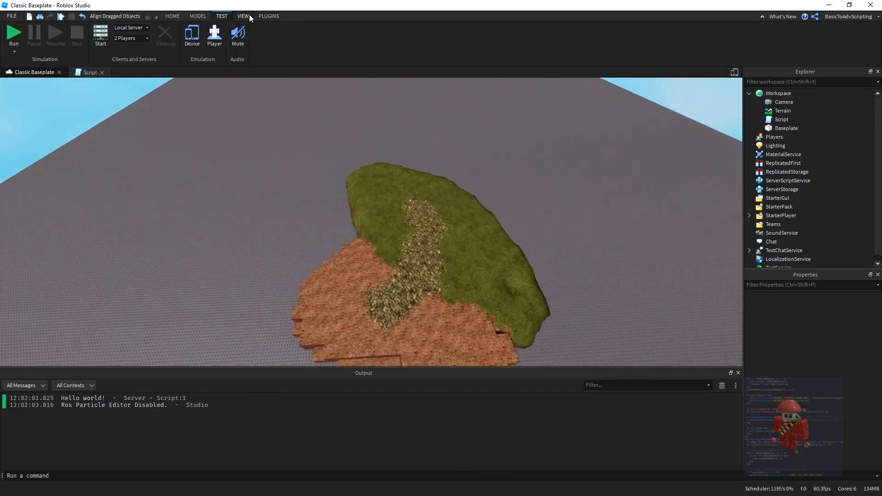
pyautogui.click(244, 16)
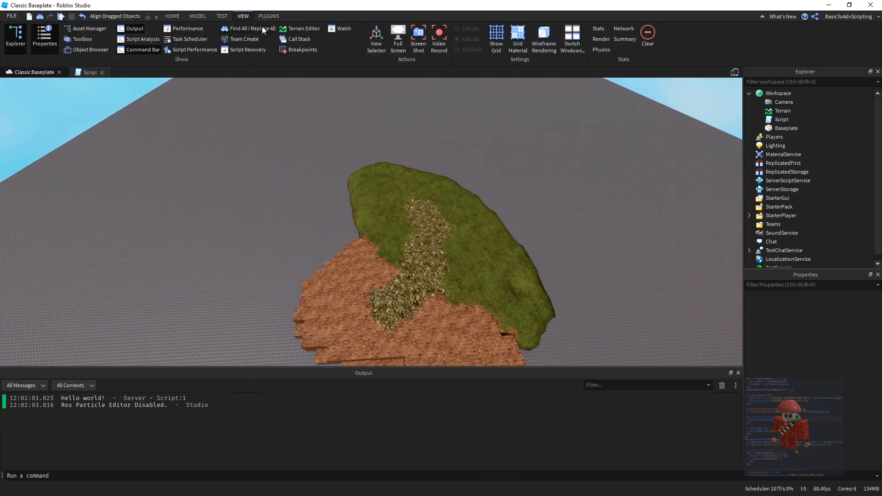
# Step: Open the plugin manager, bring up the plugin marketplace from it, and close the Plugin Management window
pyautogui.click(269, 16)
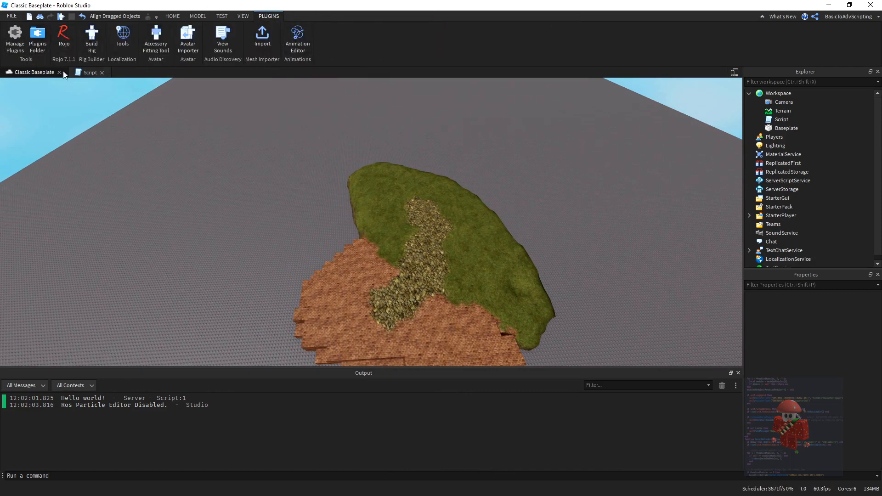
pyautogui.click(6, 40)
pyautogui.moveTo(256, 34); pyautogui.dragTo(440, 111)
pyautogui.moveTo(381, 113); pyautogui.dragTo(358, 112)
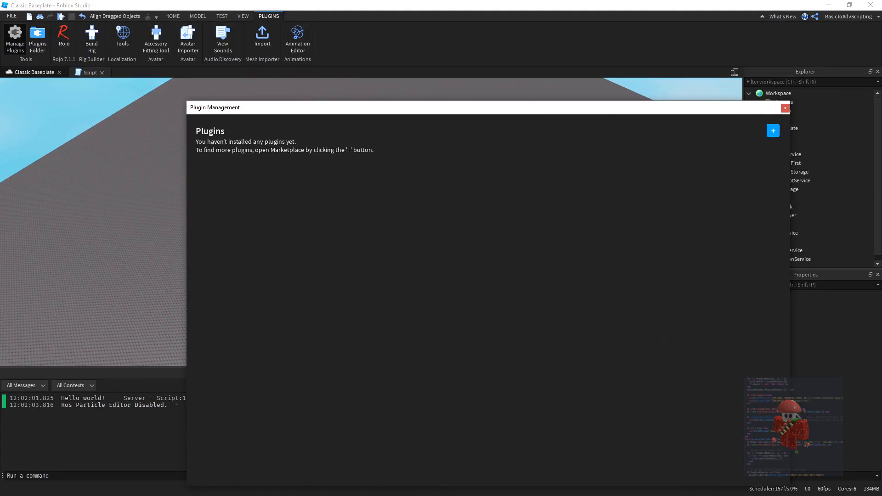
pyautogui.click(774, 132)
pyautogui.click(785, 108)
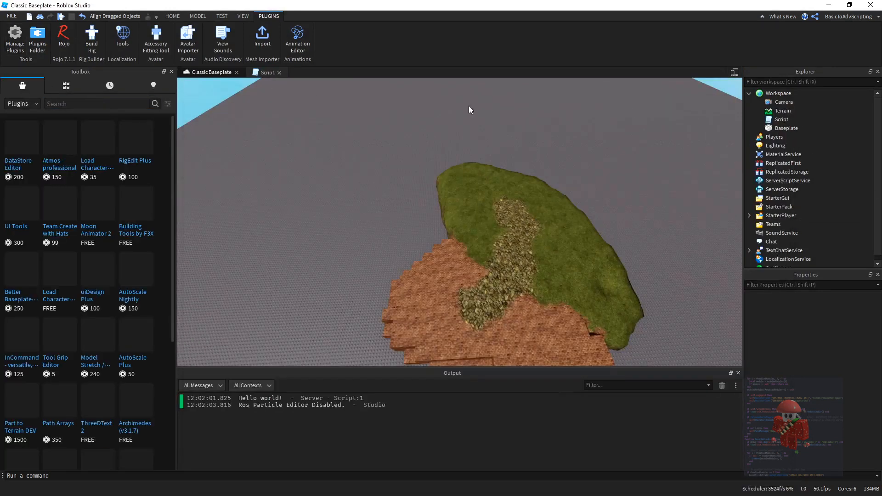
# Step: Browse the plugins offered in the Toolbox marketplace
pyautogui.scroll(-3, 67, 223)
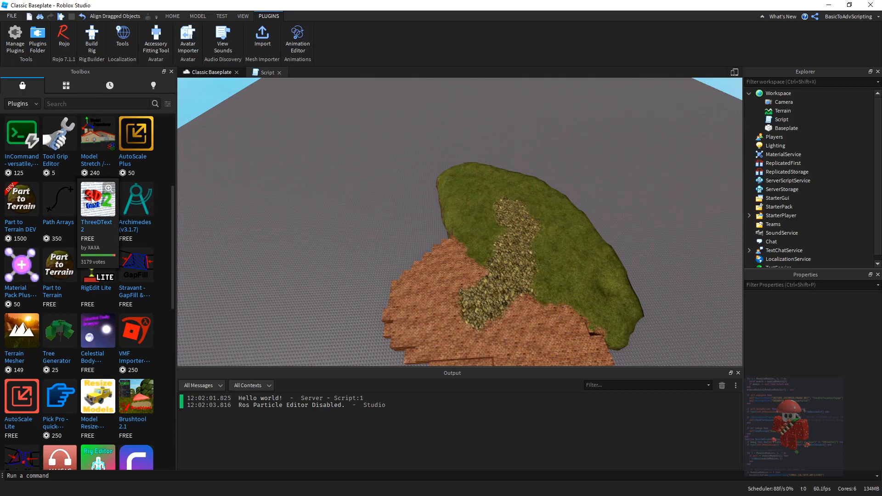
pyautogui.scroll(-5, 93, 198)
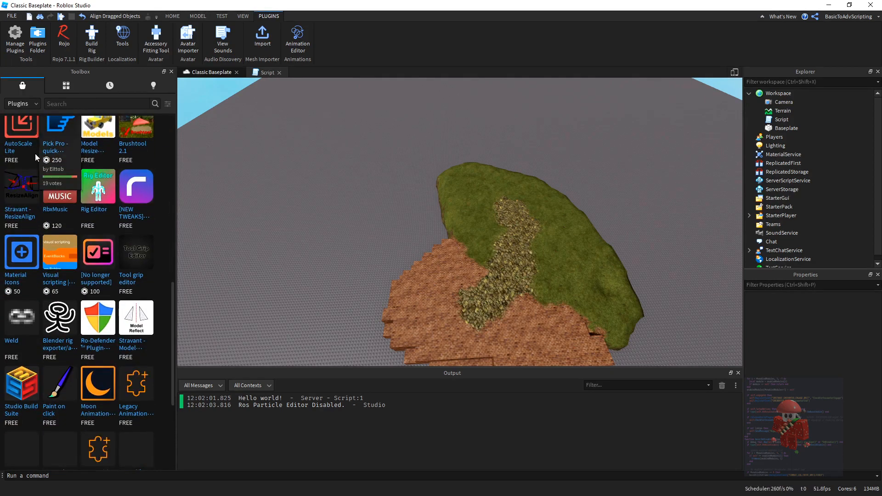
pyautogui.scroll(-3, 112, 275)
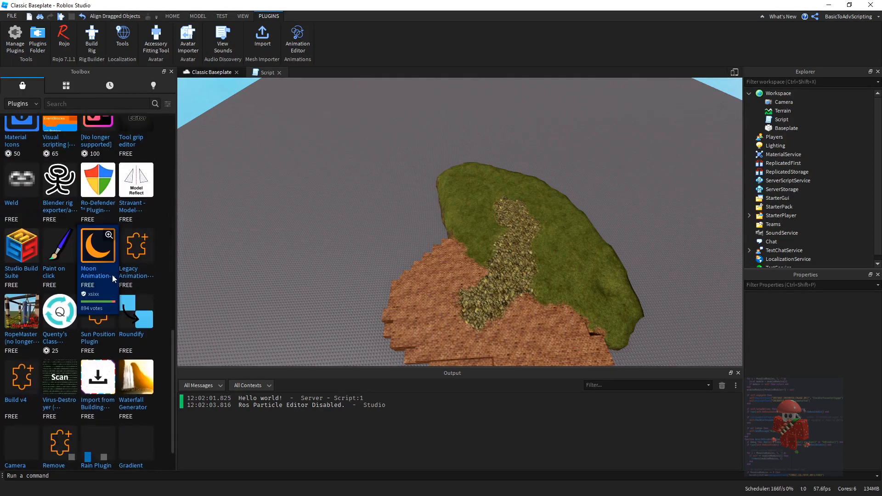
pyautogui.scroll(-5, 112, 274)
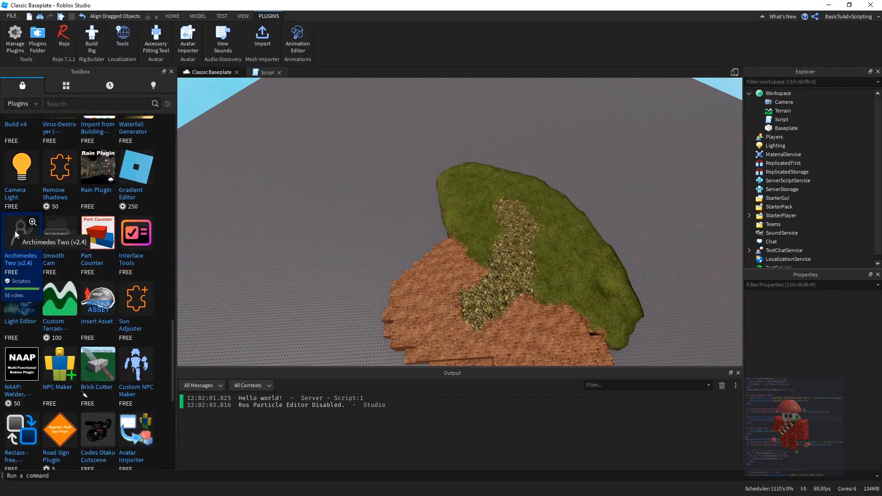
# Step: Install the Reclass plugin from the marketplace, allow it to access raw.githubusercontent.com, and close its details
pyautogui.scroll(-3, 15, 233)
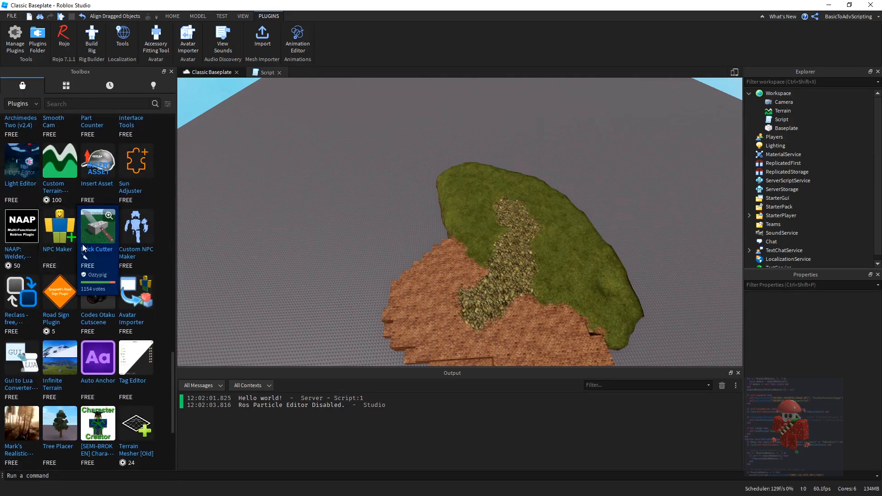
pyautogui.click(26, 299)
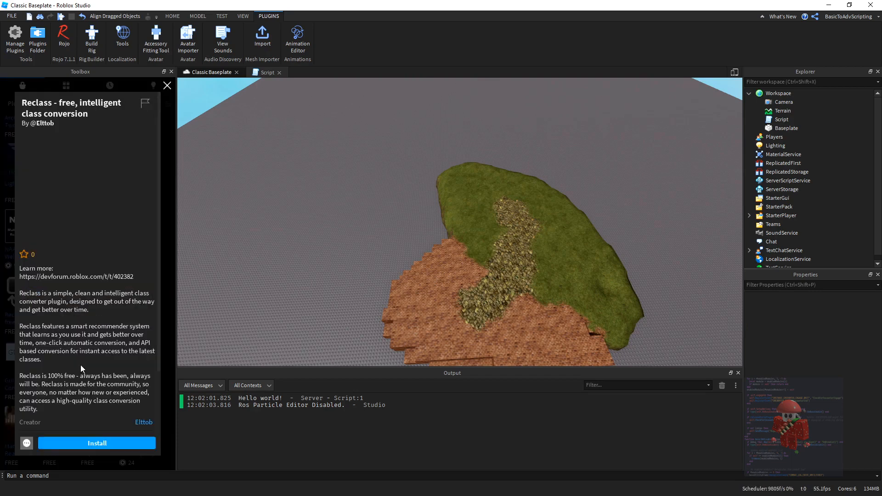
pyautogui.click(95, 444)
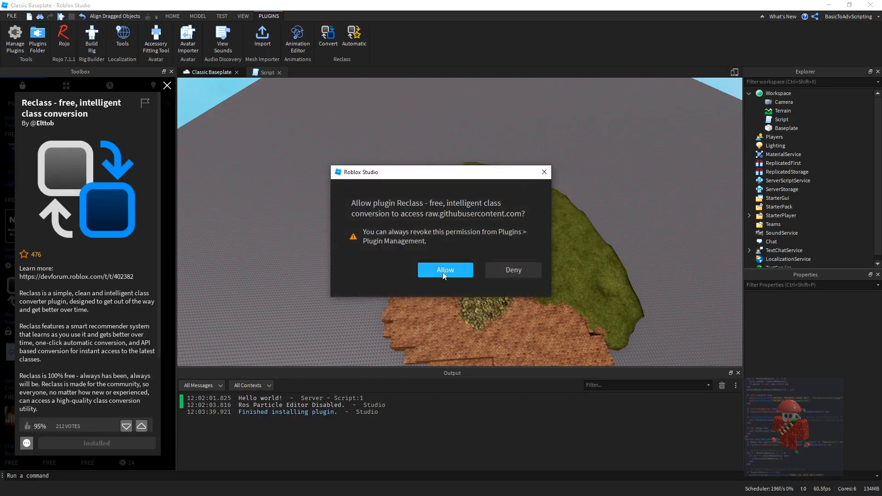
pyautogui.click(444, 270)
pyautogui.click(167, 85)
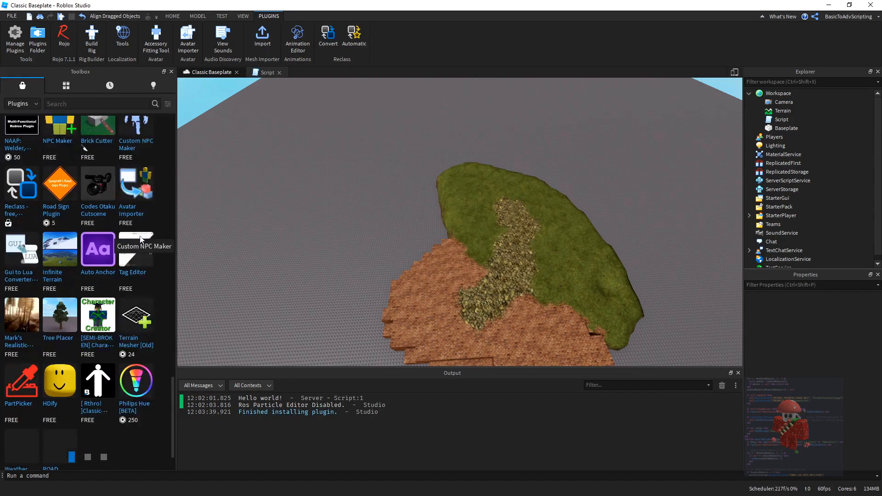
# Step: Close the Toolbox and the open script editor, and delete the Script object from the Workspace
pyautogui.scroll(-4, 151, 236)
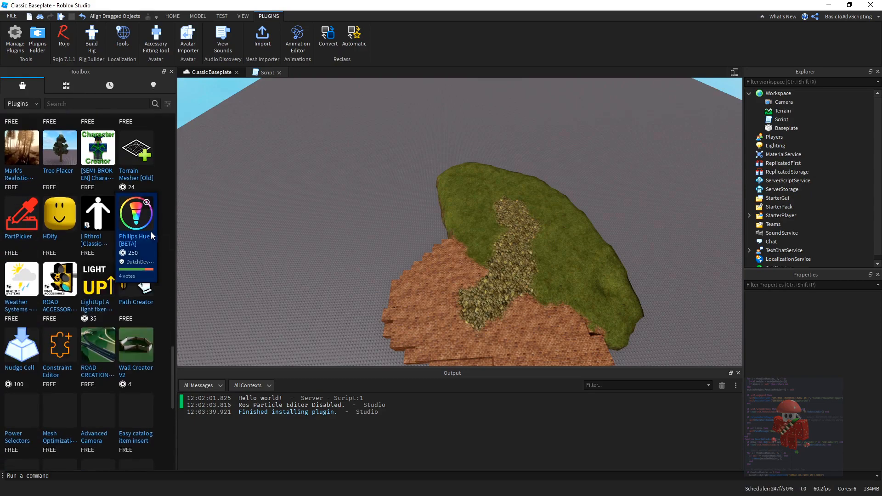
pyautogui.scroll(20, 149, 229)
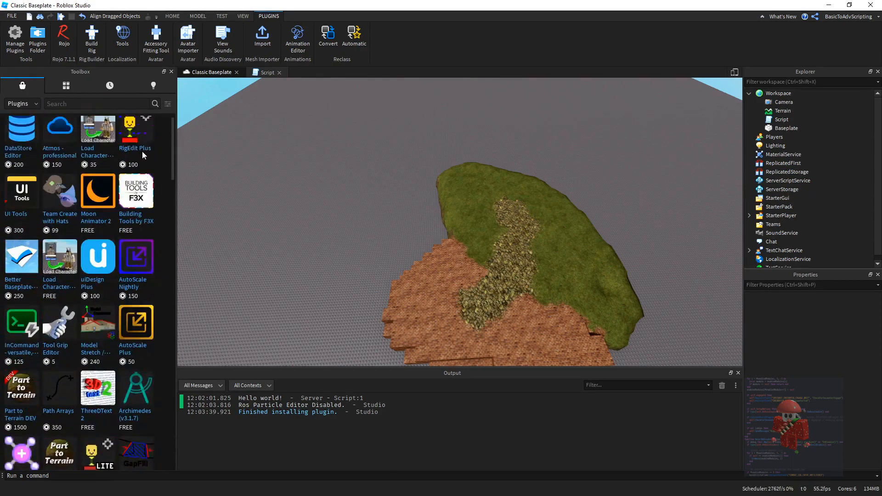
pyautogui.click(172, 72)
pyautogui.click(102, 72)
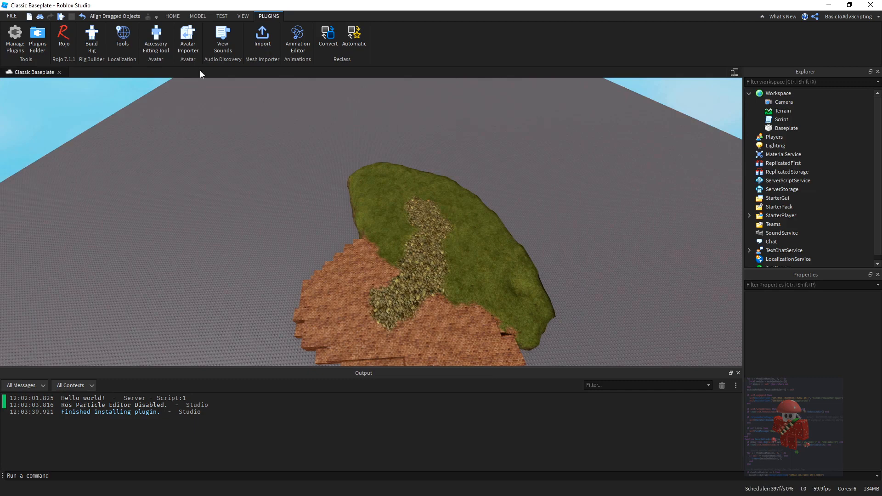
pyautogui.rightClick(792, 118)
pyautogui.click(797, 187)
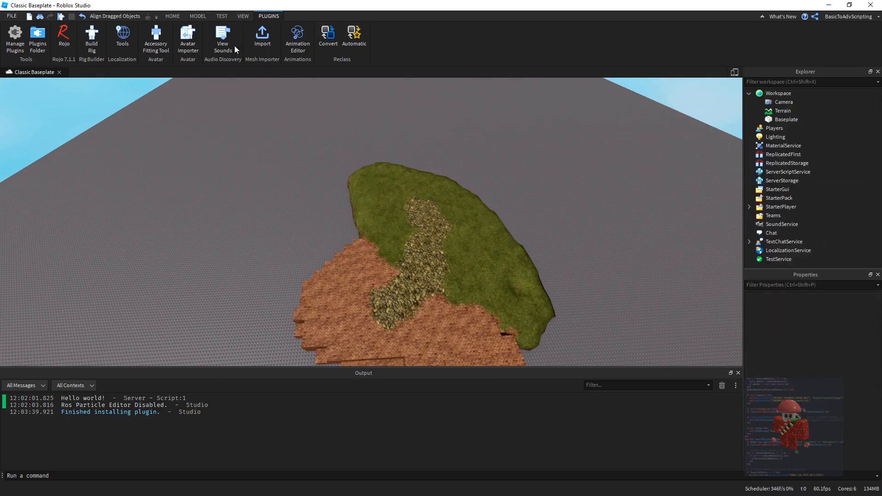
# Step: Insert a default block part into the Workspace
pyautogui.click(243, 16)
pyautogui.click(214, 15)
pyautogui.click(169, 18)
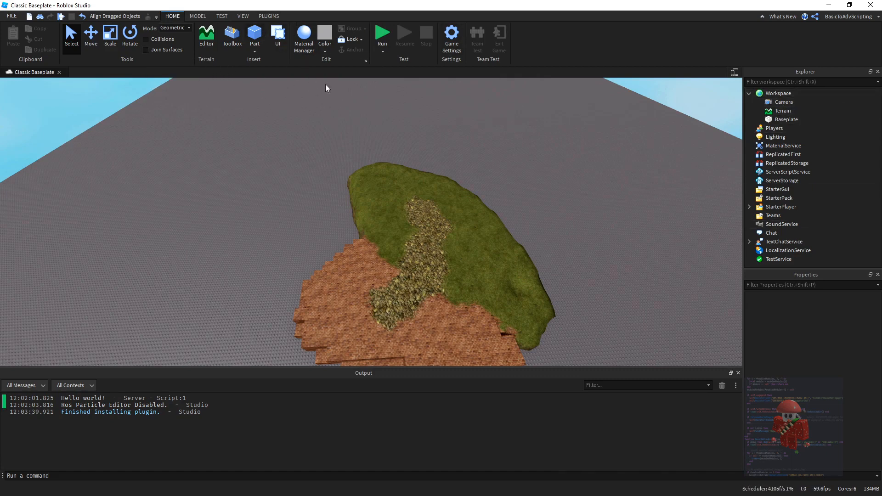
pyautogui.click(254, 35)
# Step: Examine the new part's appearance, data, transform, collision and assembly properties, including its BrickColor, Color and Position
pyautogui.scroll(-5, 834, 367)
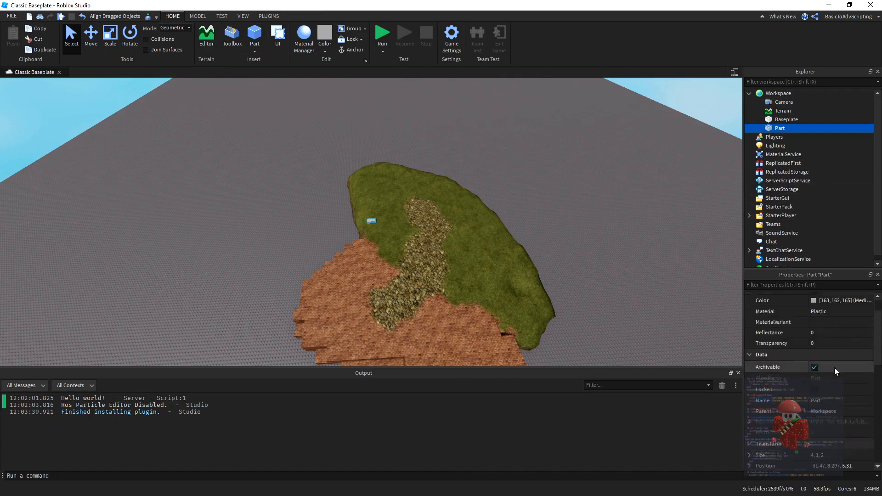
pyautogui.scroll(1, 829, 344)
pyautogui.scroll(4, 829, 332)
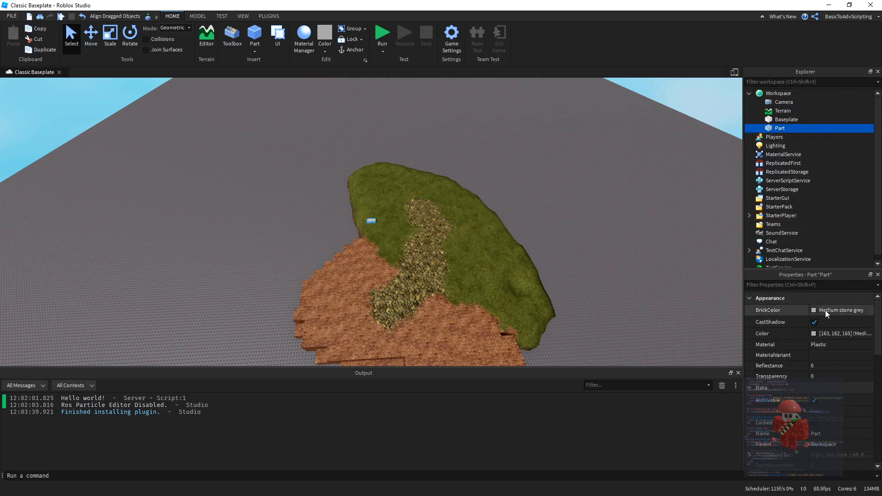
pyautogui.scroll(-10, 809, 365)
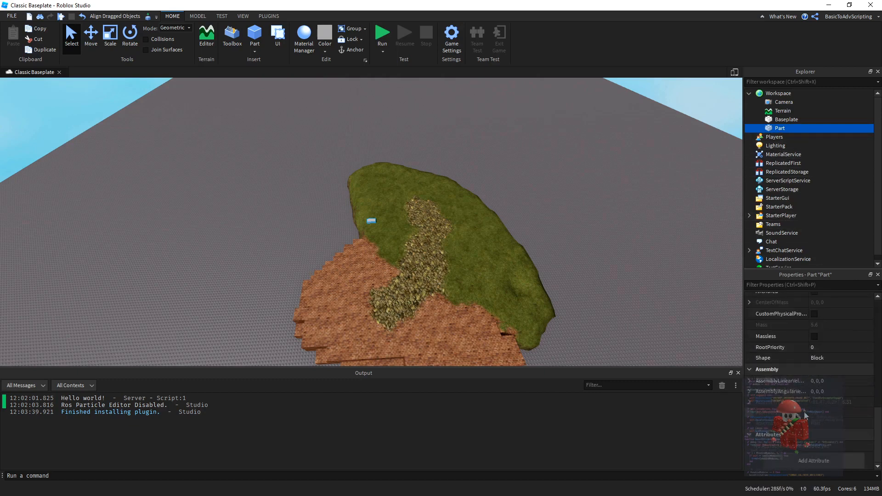
pyautogui.scroll(5, 774, 366)
pyautogui.click(768, 353)
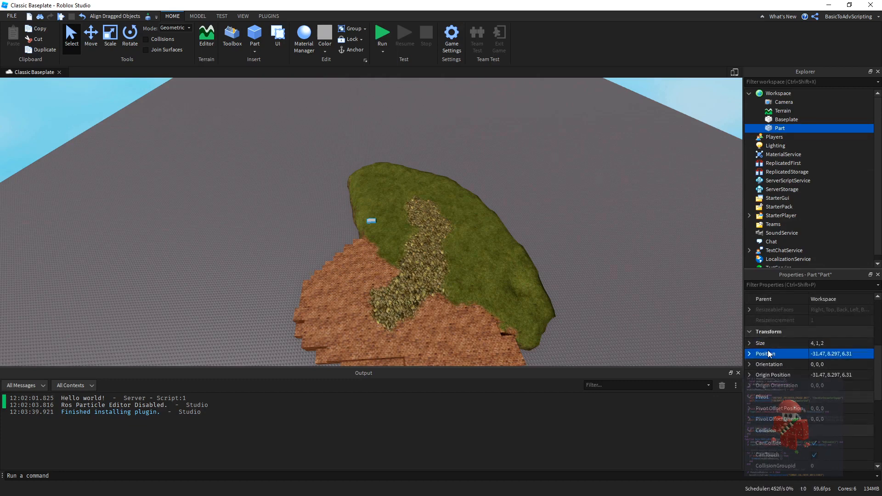
pyautogui.scroll(5, 770, 343)
pyautogui.click(771, 333)
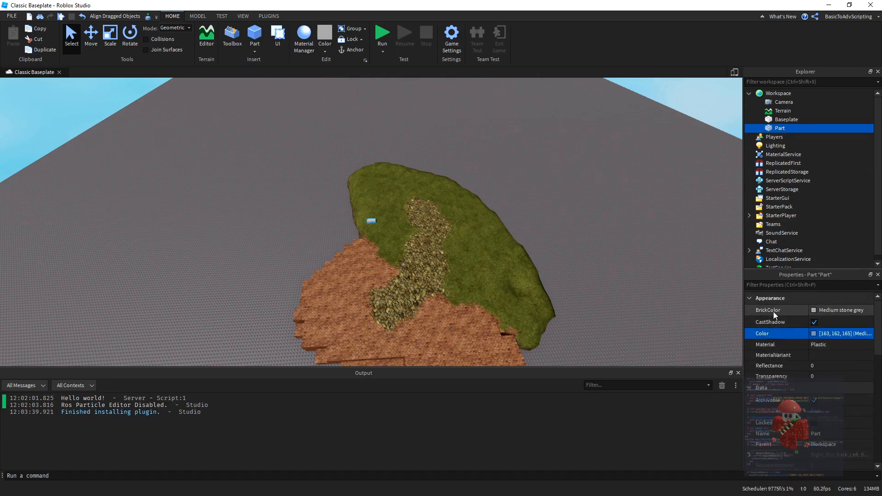
pyautogui.click(773, 312)
pyautogui.scroll(-3, 787, 355)
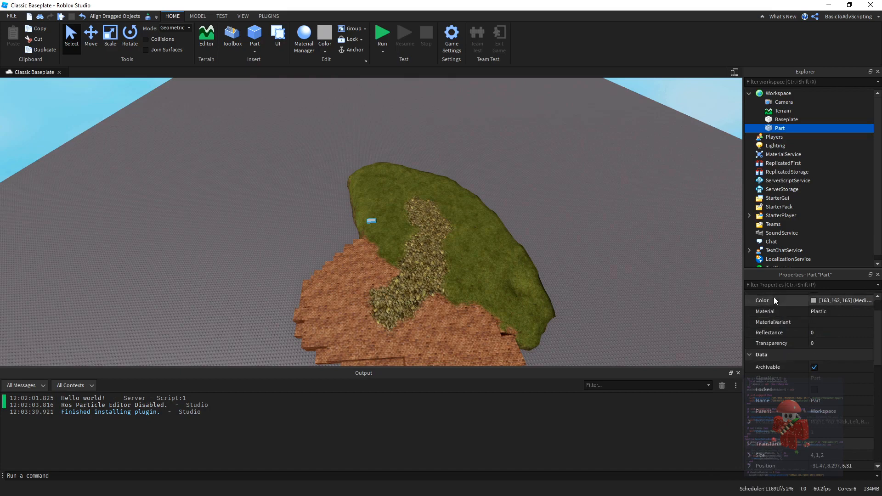
pyautogui.scroll(-3, 781, 334)
pyautogui.scroll(3, 781, 333)
# Step: Delete the Part object from the Workspace
pyautogui.rightClick(776, 138)
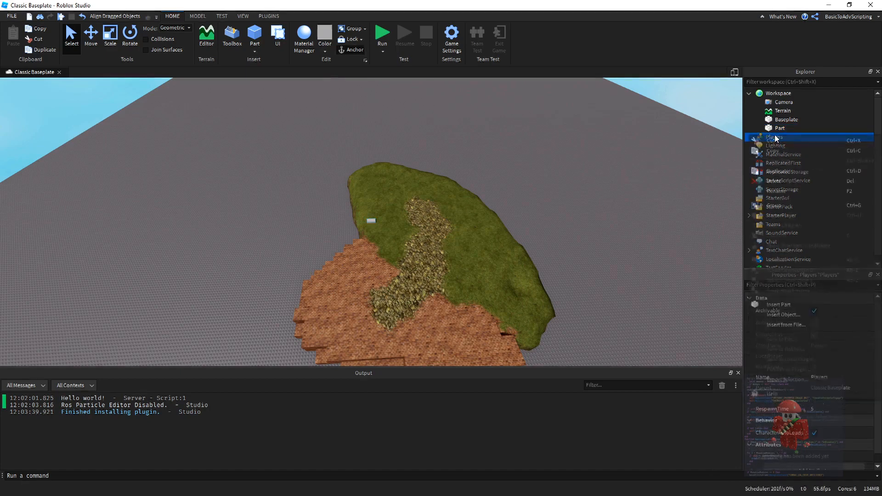
pyautogui.click(779, 128)
pyautogui.rightClick(779, 129)
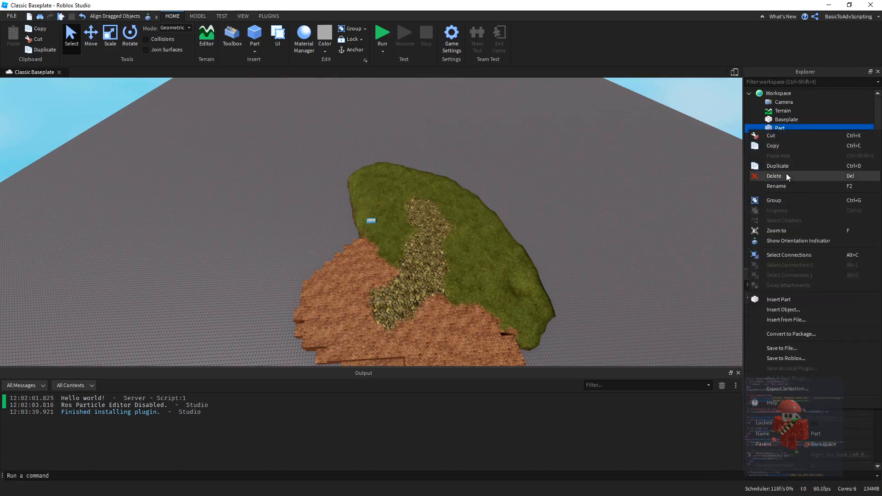
pyautogui.click(787, 177)
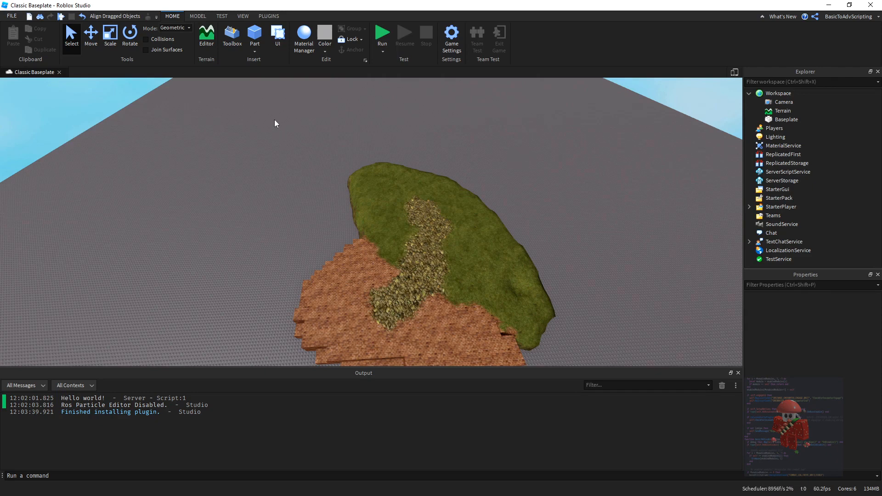
# Step: Review the actions available for customizing the Quick Access Bar and close the dialog without changing anything
pyautogui.click(155, 17)
pyautogui.click(191, 196)
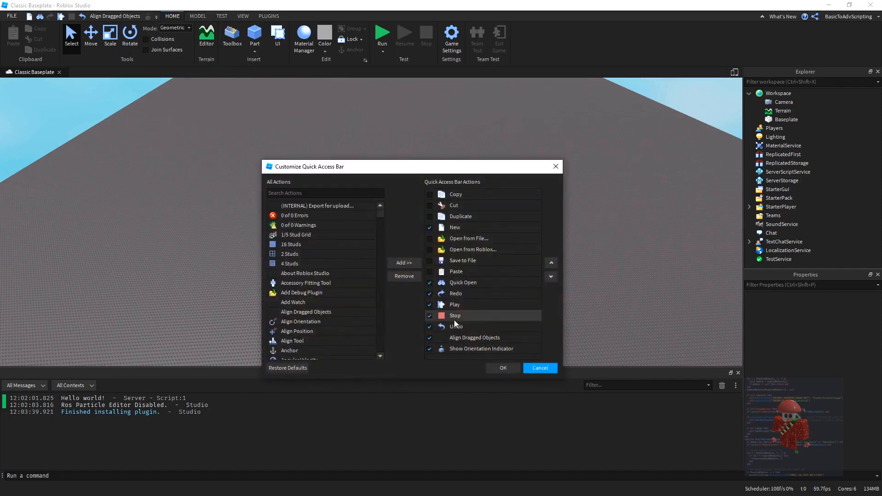
pyautogui.scroll(-10, 322, 275)
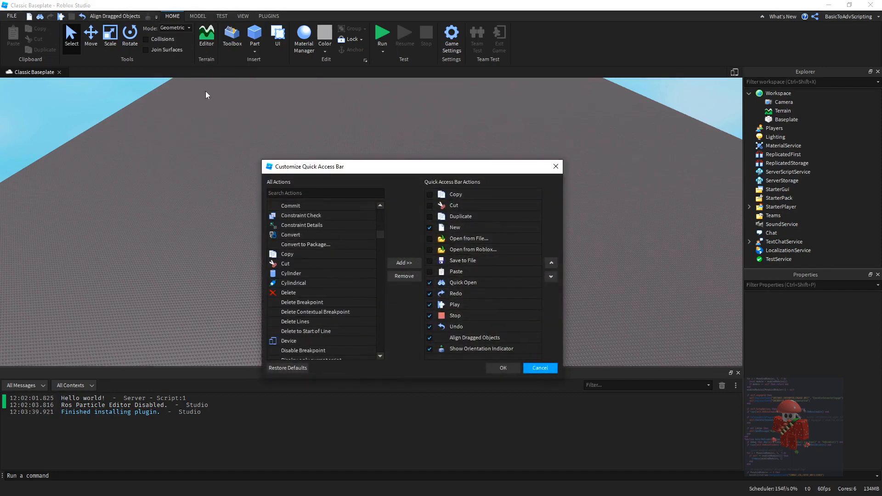
pyautogui.click(553, 171)
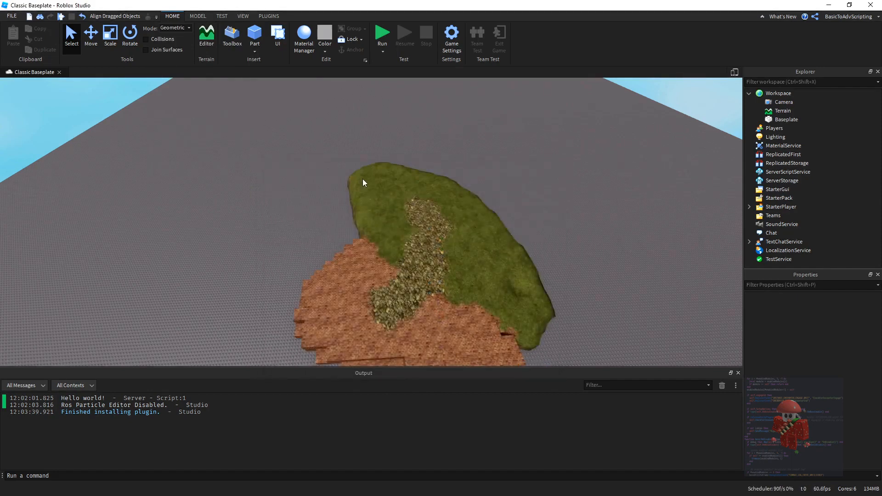